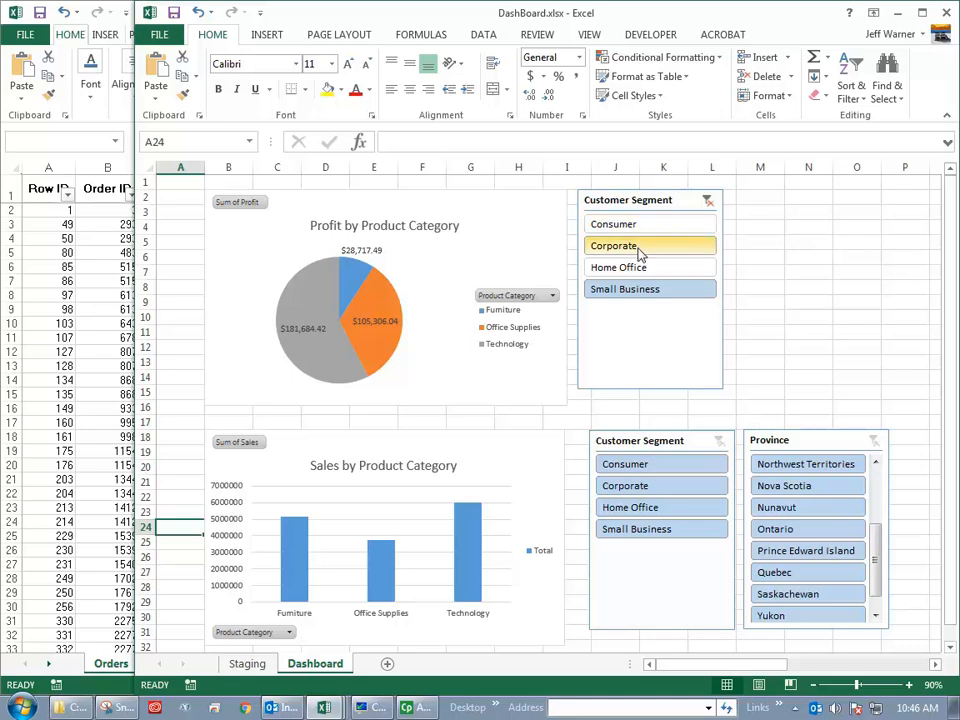
Step: Filter the Profit by Product Category chart by Consumer, Corporate, Home Office and Small Business in turn, ending on Small Business
left_click(633, 293)
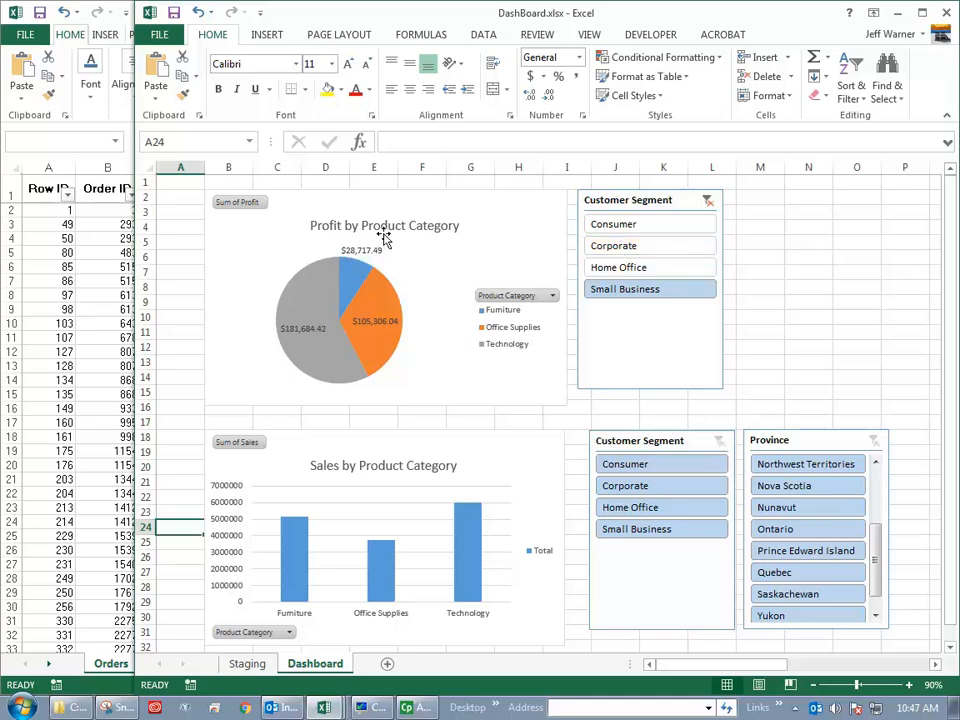
left_click(605, 228)
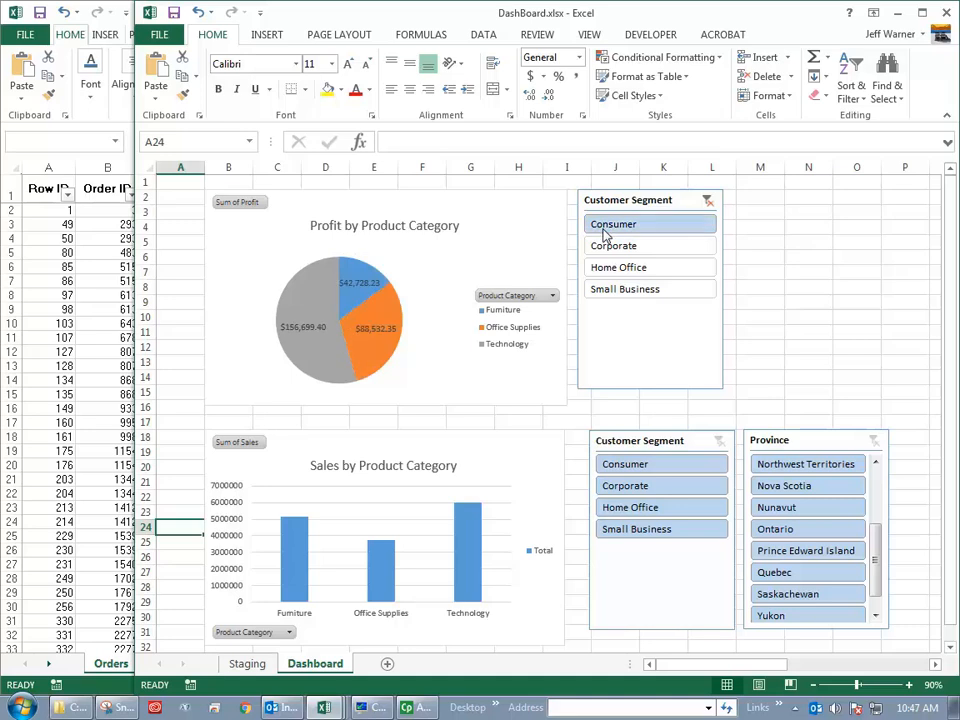
left_click(609, 249)
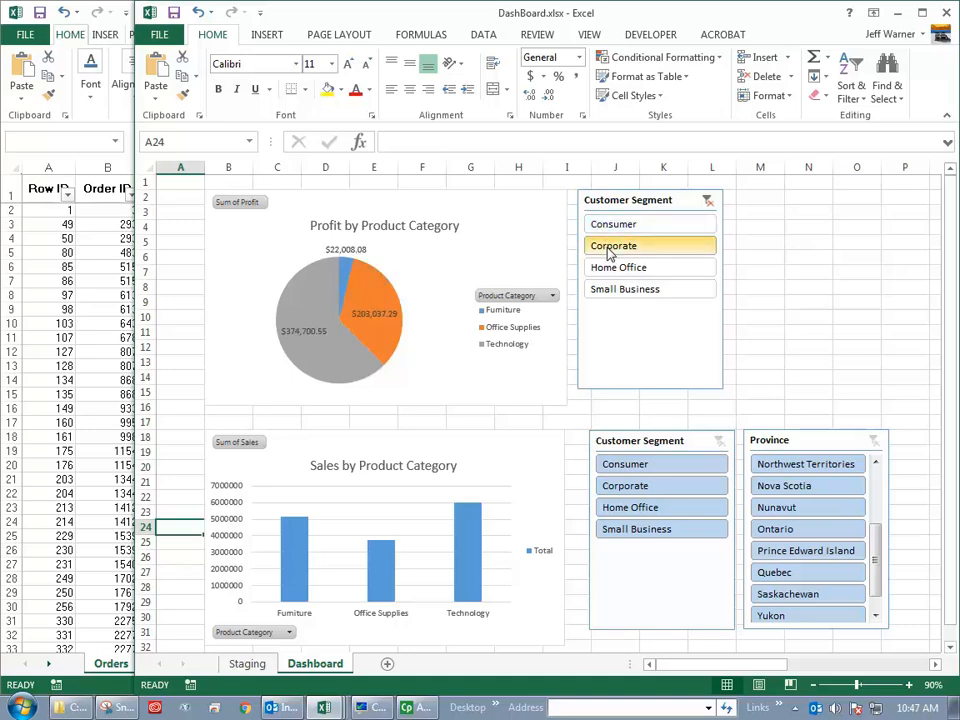
left_click(613, 269)
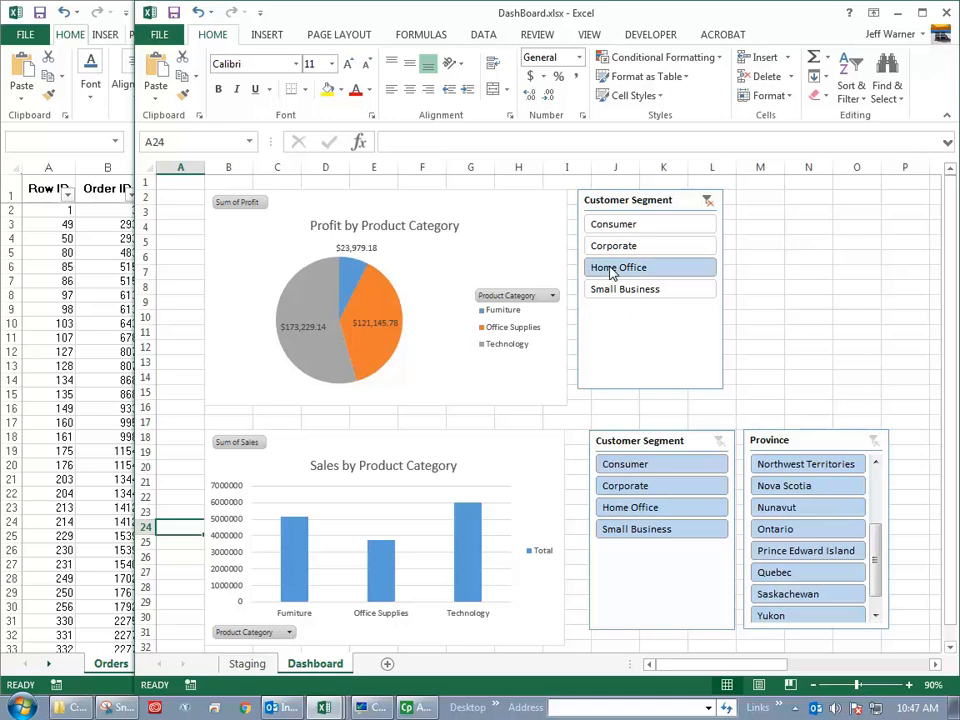
left_click(613, 291)
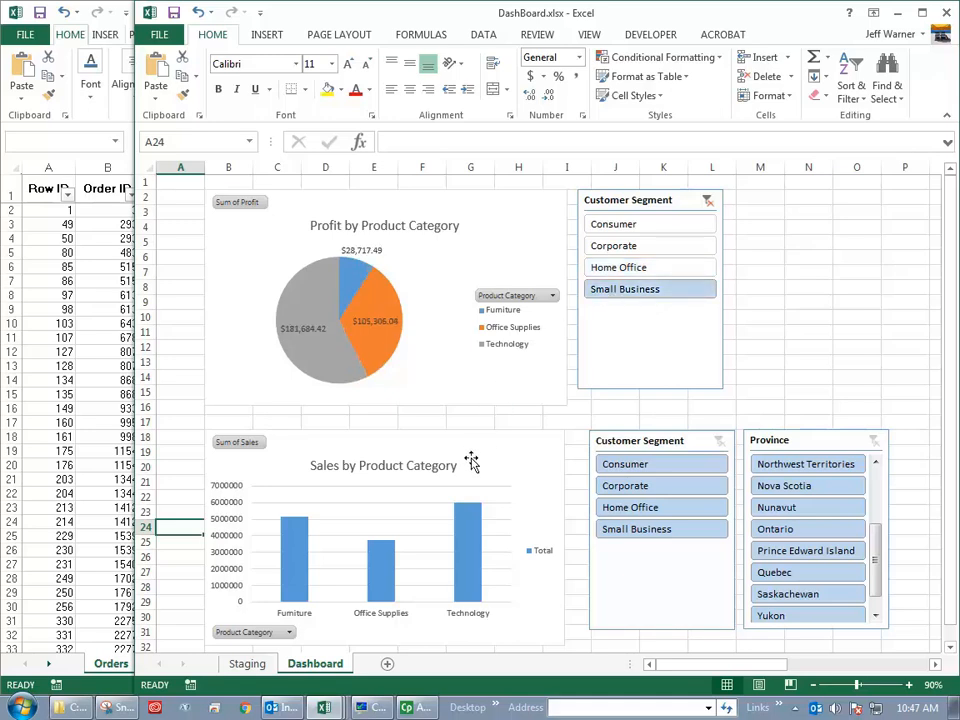
Step: Filter the Sales by Product Category chart to the Corporate customer segment and the province of Ontario
scroll(452, 490, "down", 1)
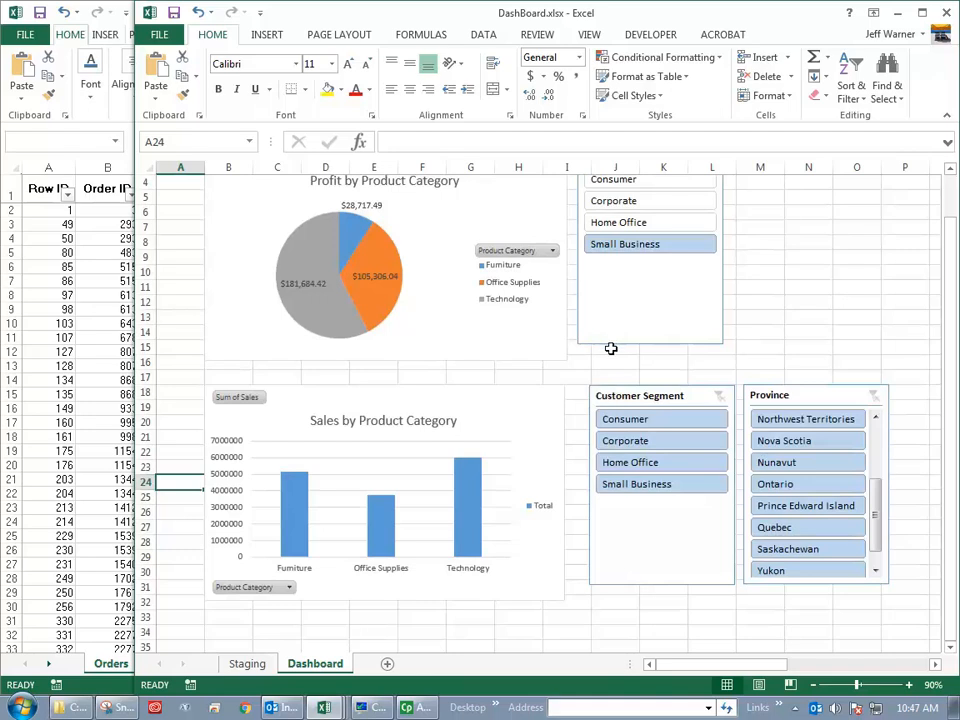
scroll(613, 373, "up", 1)
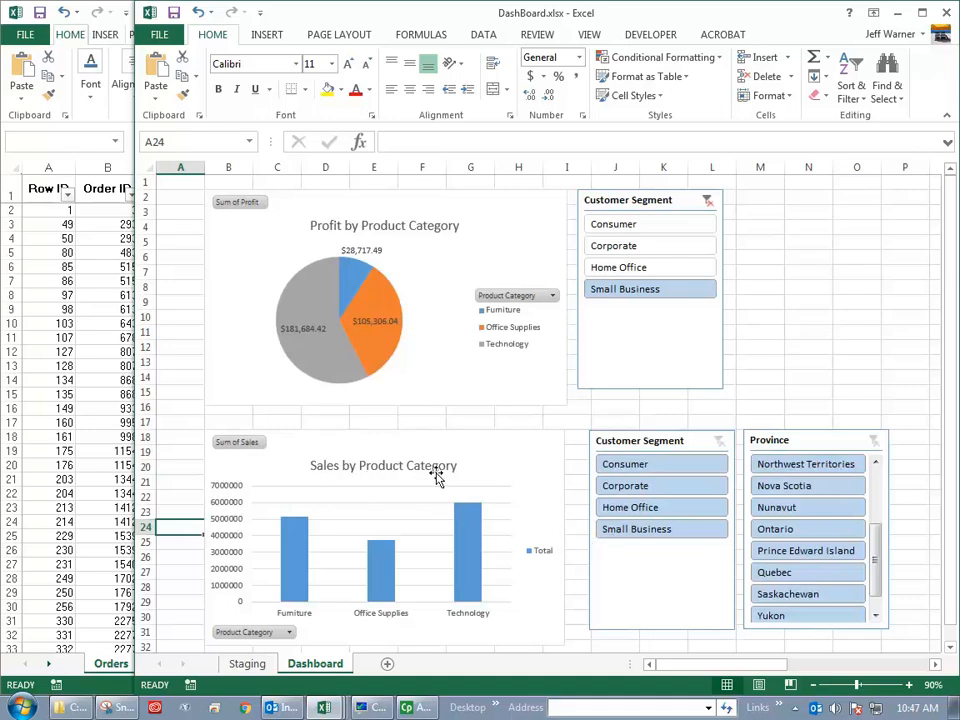
left_click(622, 488)
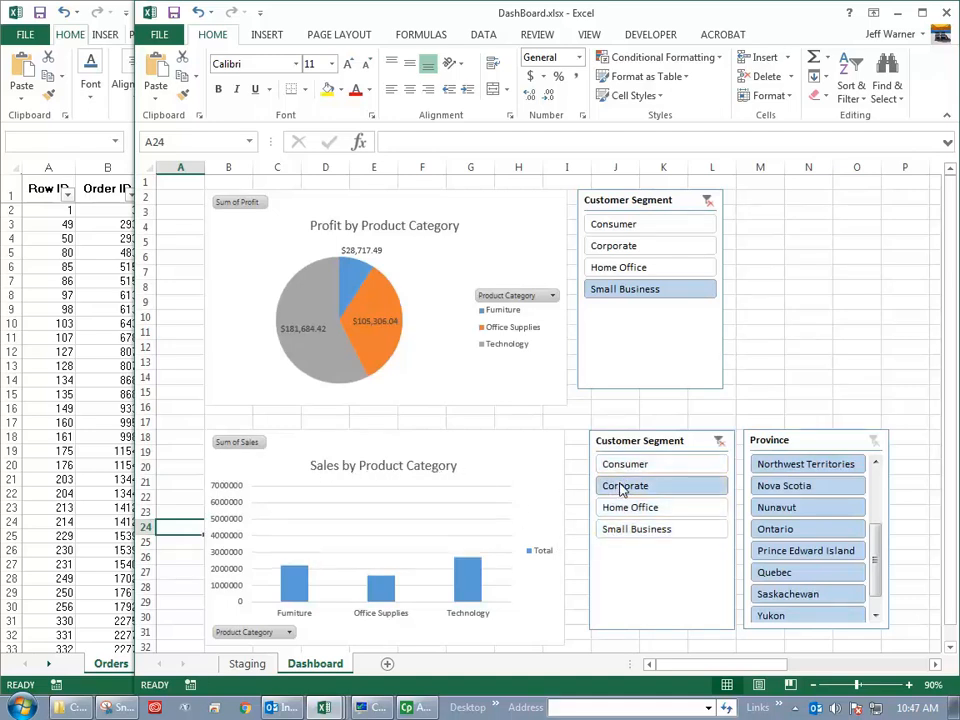
left_click(776, 537)
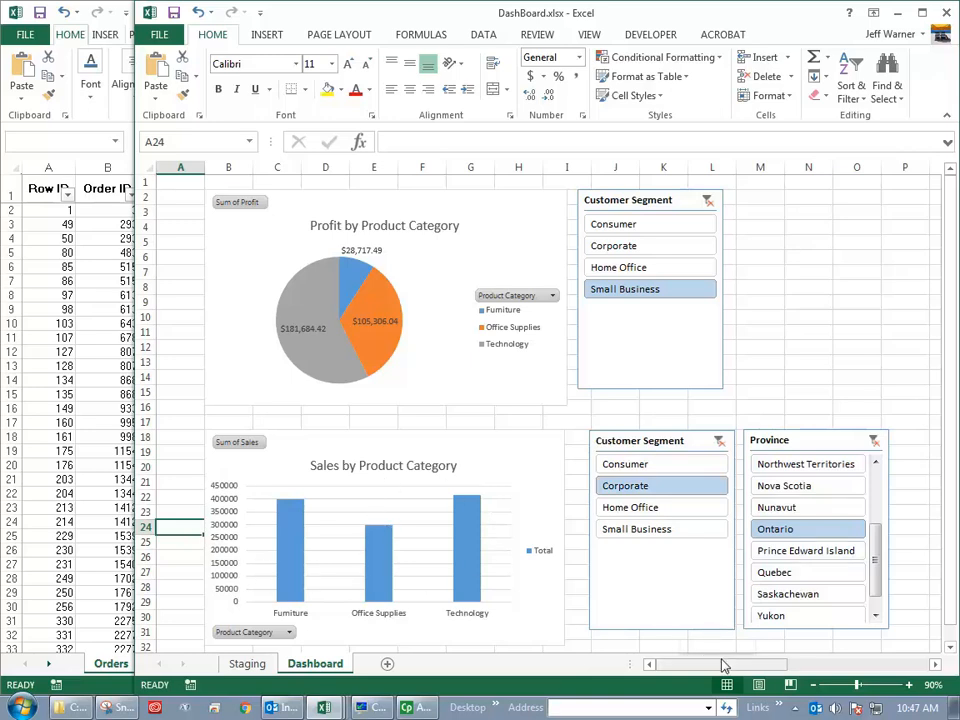
Step: Switch the percentage selector beside the quarterly sales table through 5%, 10% and 15%, ending on 20%
left_click_drag(720, 665, 793, 668)
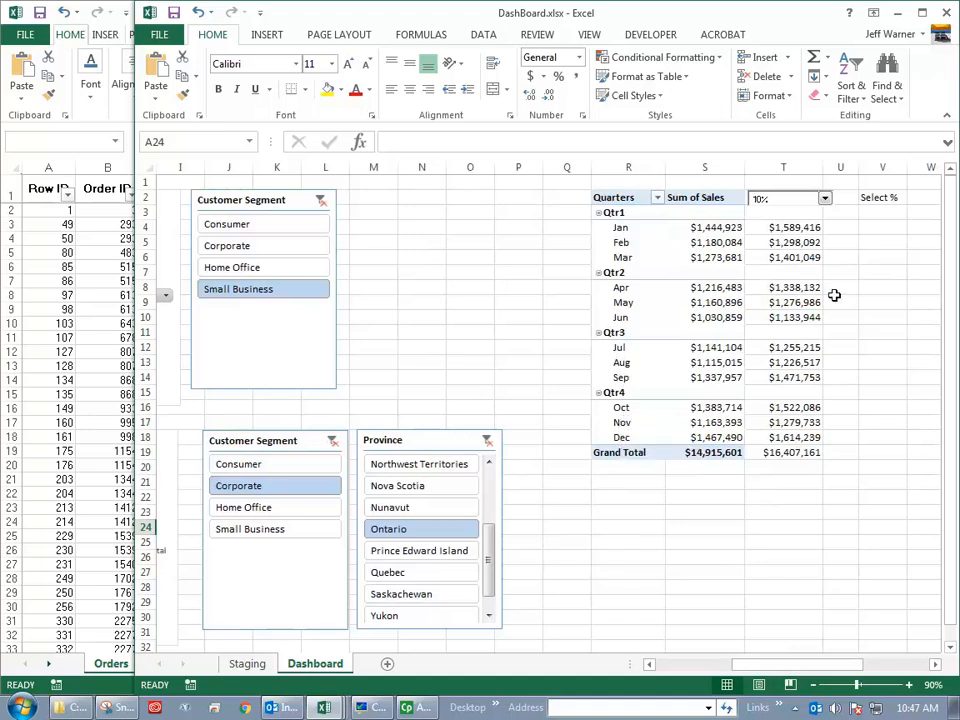
left_click(825, 201)
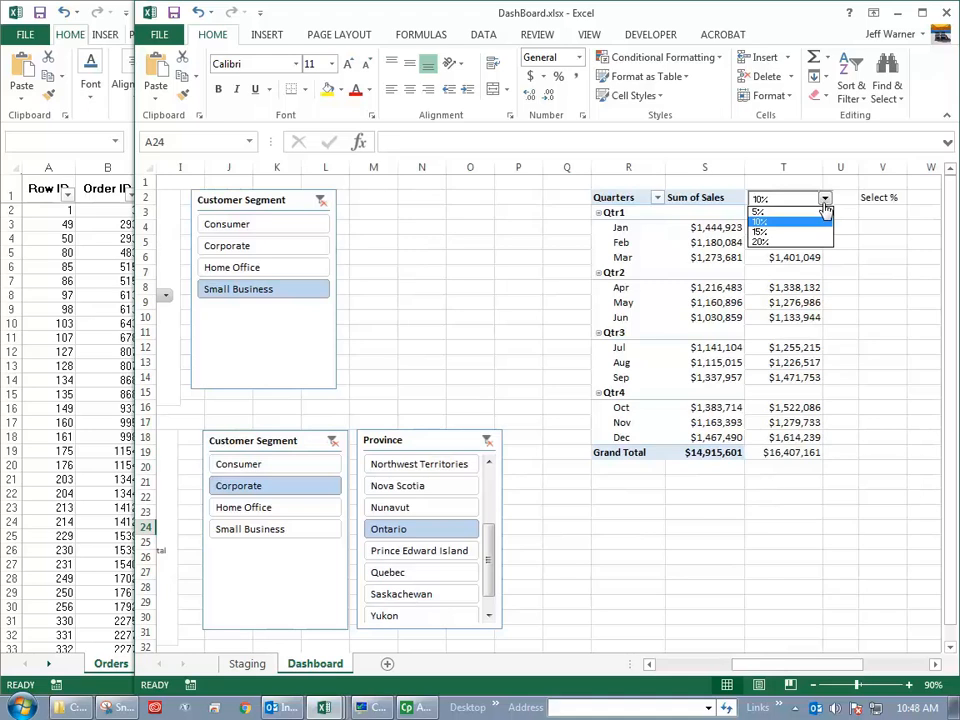
left_click(824, 217)
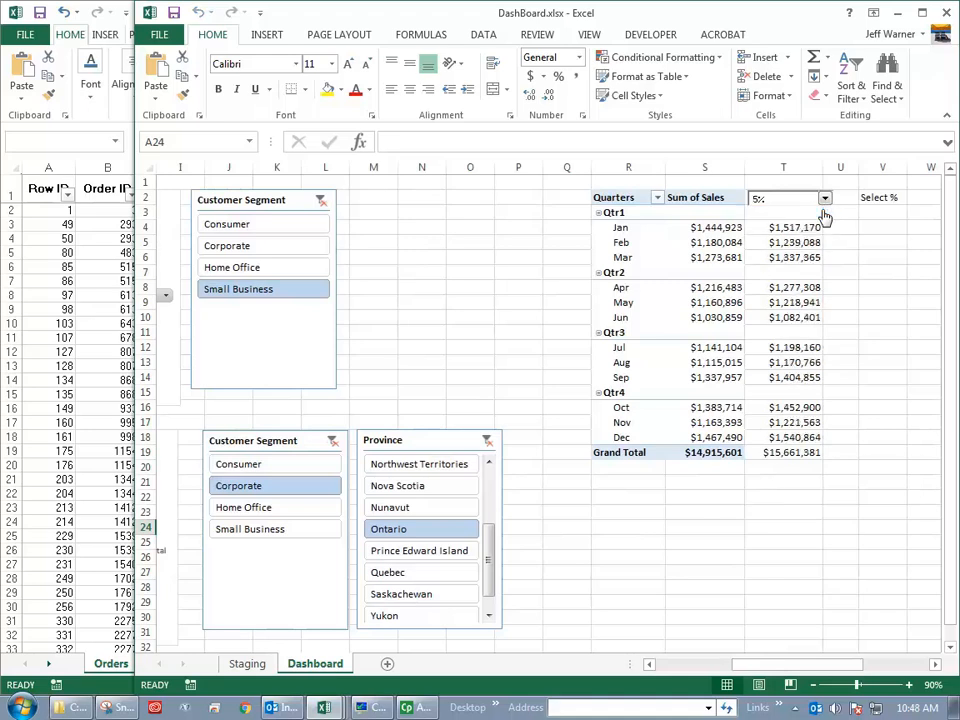
left_click(823, 199)
left_click(821, 223)
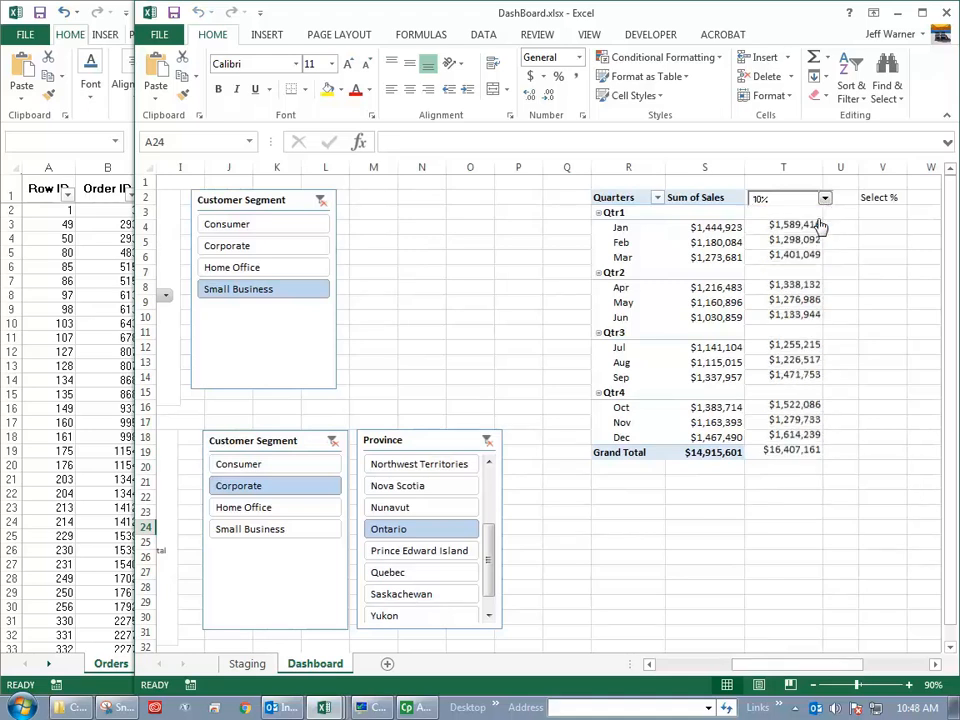
left_click(825, 199)
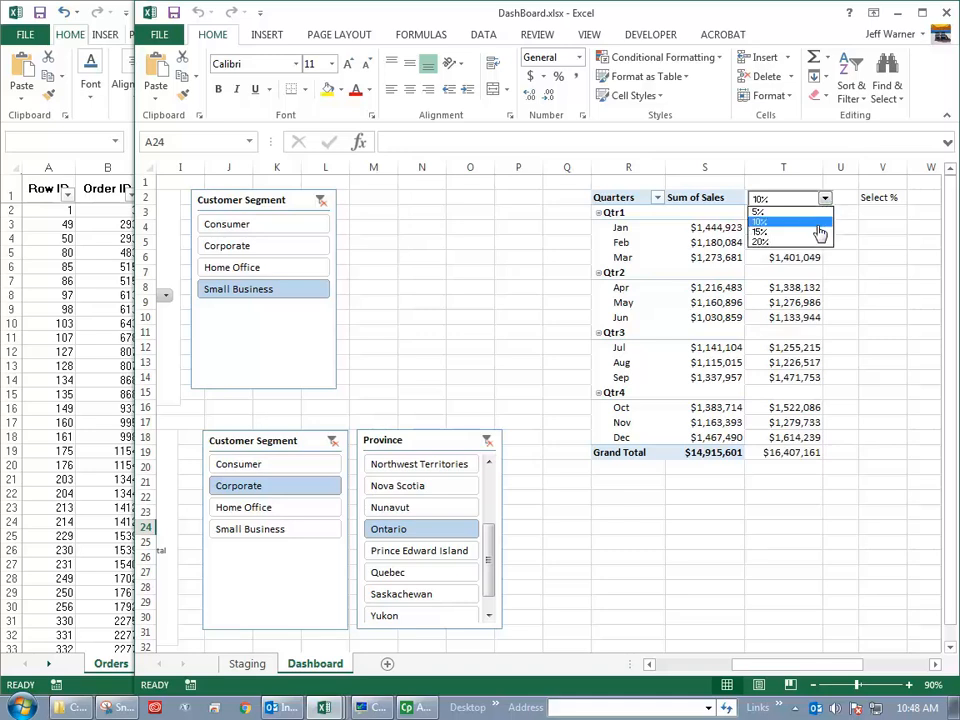
left_click(821, 232)
left_click(825, 200)
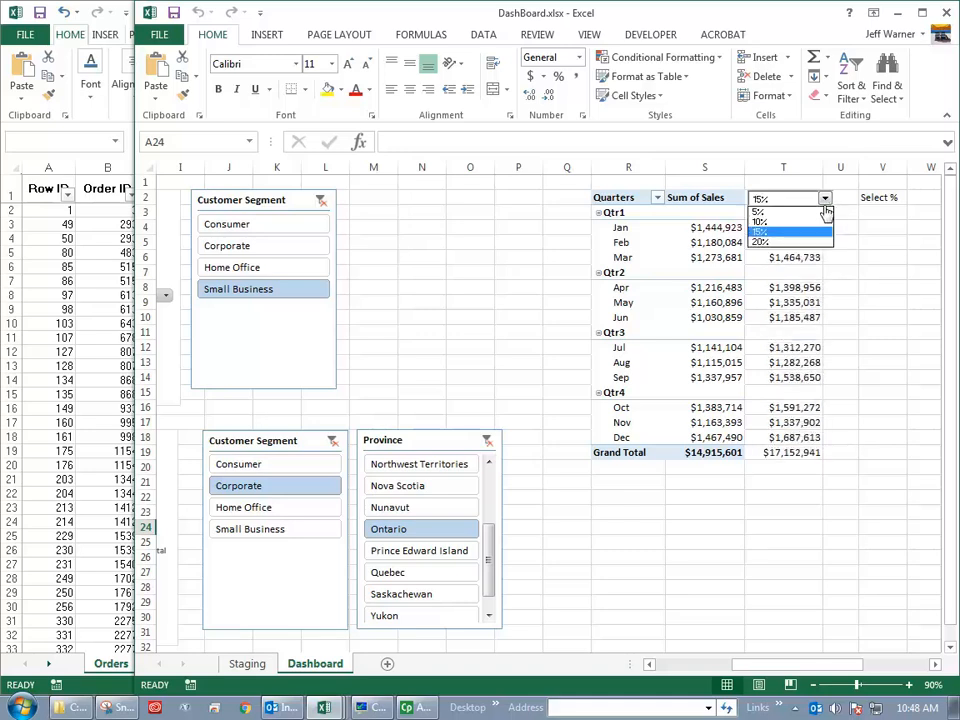
key("Escape")
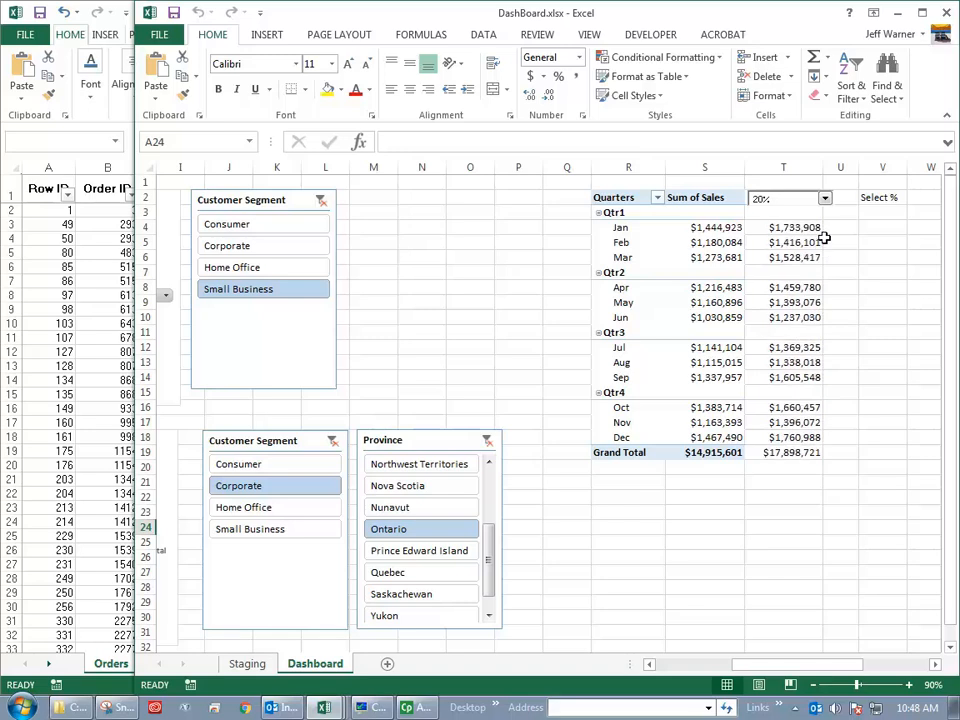
Step: Arrange the SuperstoreSales and DashBoard workbooks side by side and review all columns of the Orders data
left_click_drag(745, 665, 676, 660)
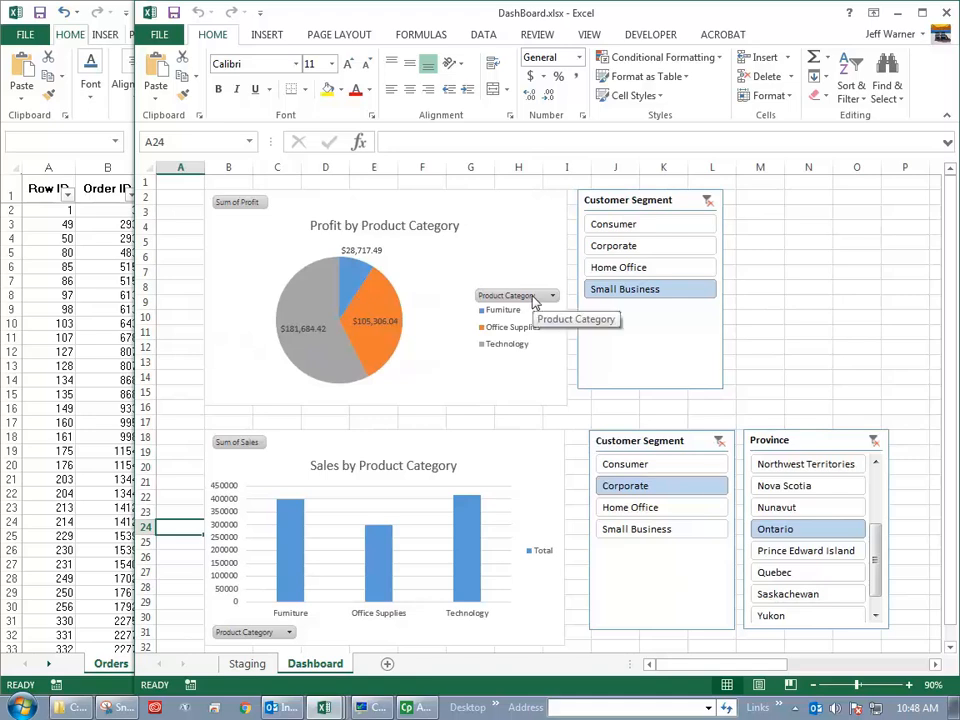
left_click_drag(318, 27, 958, 393)
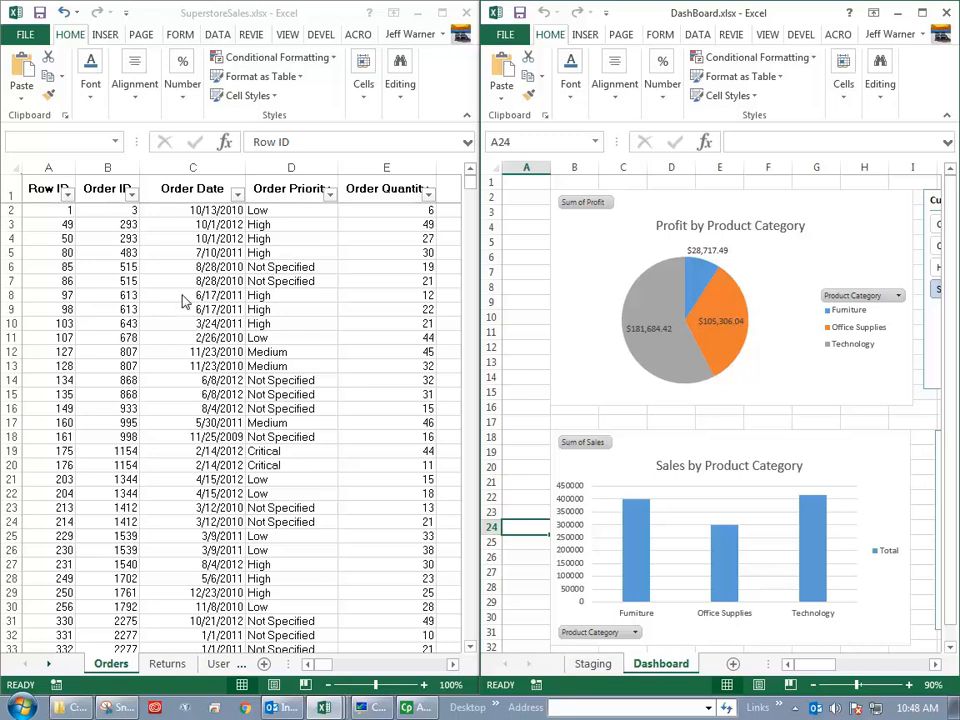
mouse_move(471, 186)
left_mouse_down()
mouse_move(468, 638)
mouse_move(474, 193)
left_mouse_up()
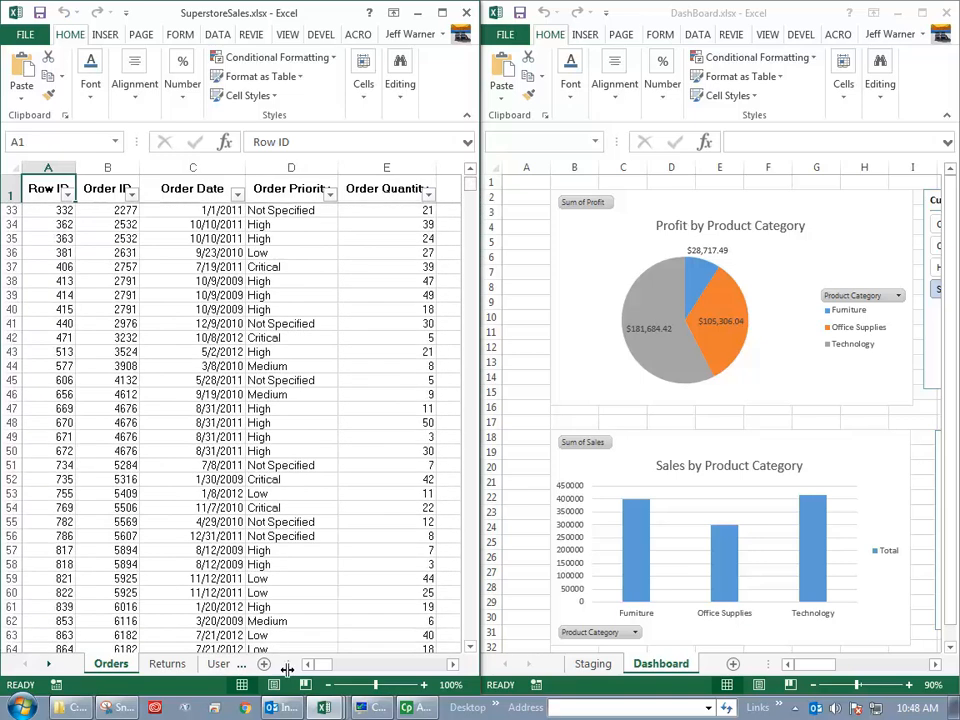
left_click_drag(328, 668, 347, 667)
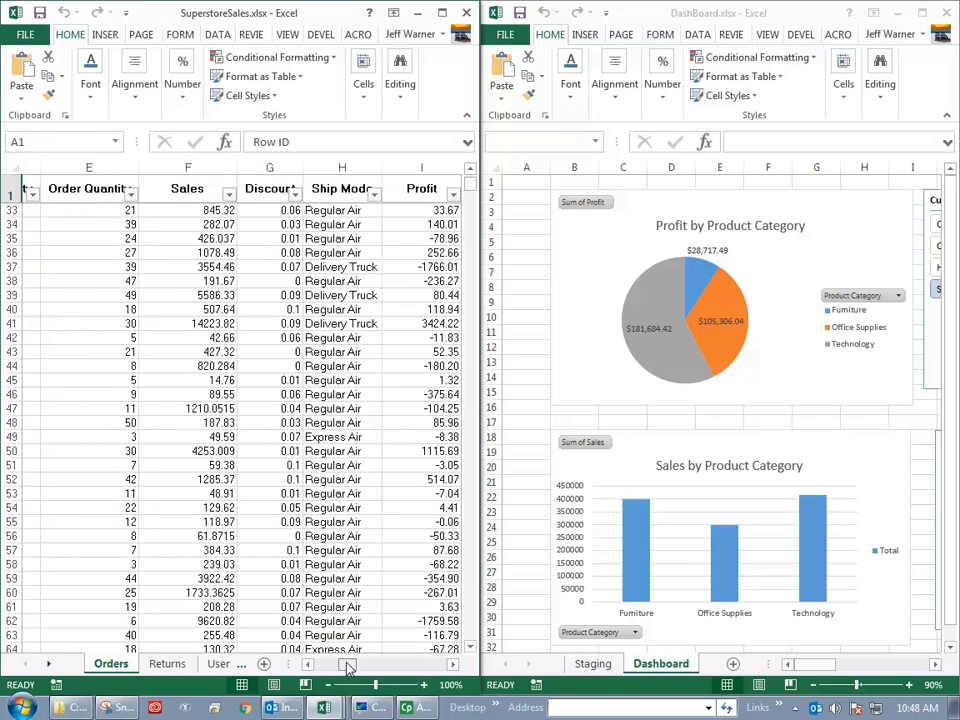
left_click_drag(347, 668, 440, 667)
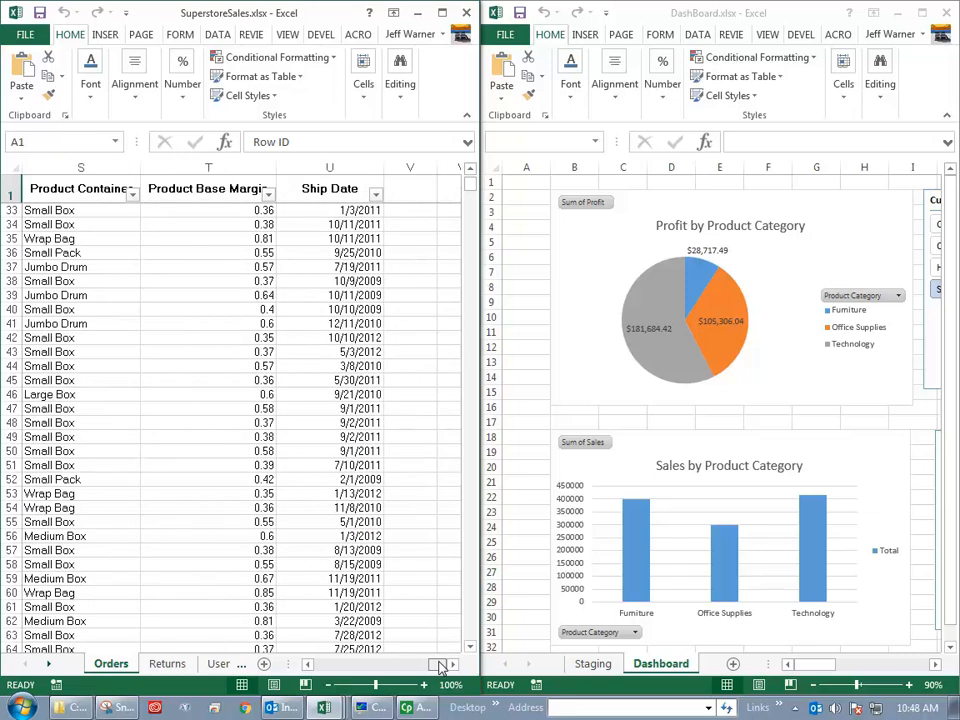
left_click_drag(450, 667, 317, 667)
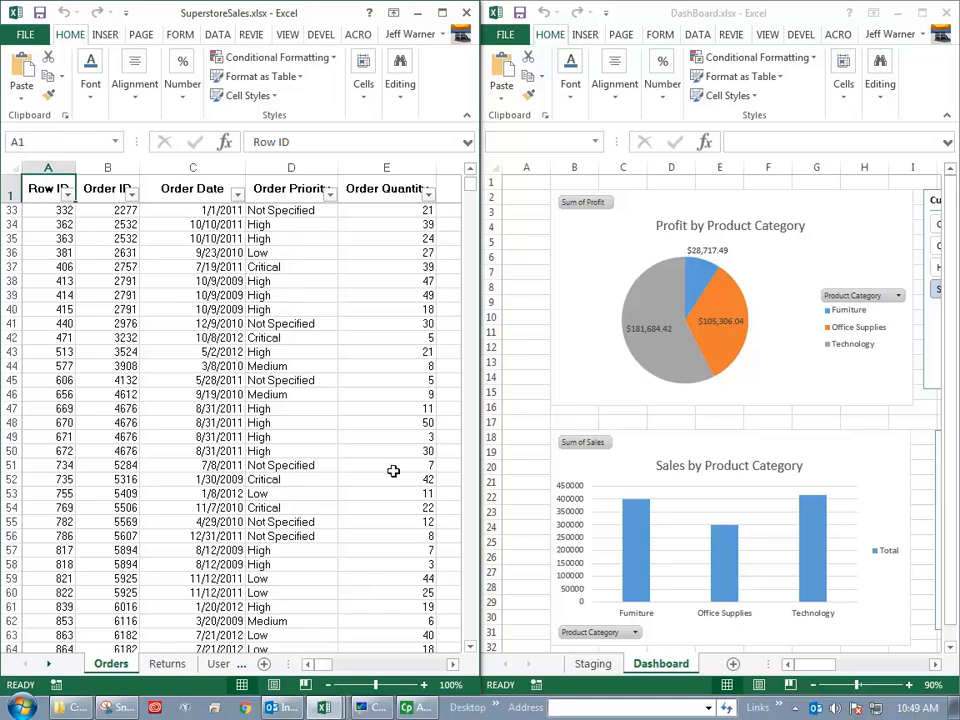
Step: Compare the pivot tables and charts on the Staging sheet with the charts on the Dashboard sheet
left_click(518, 604)
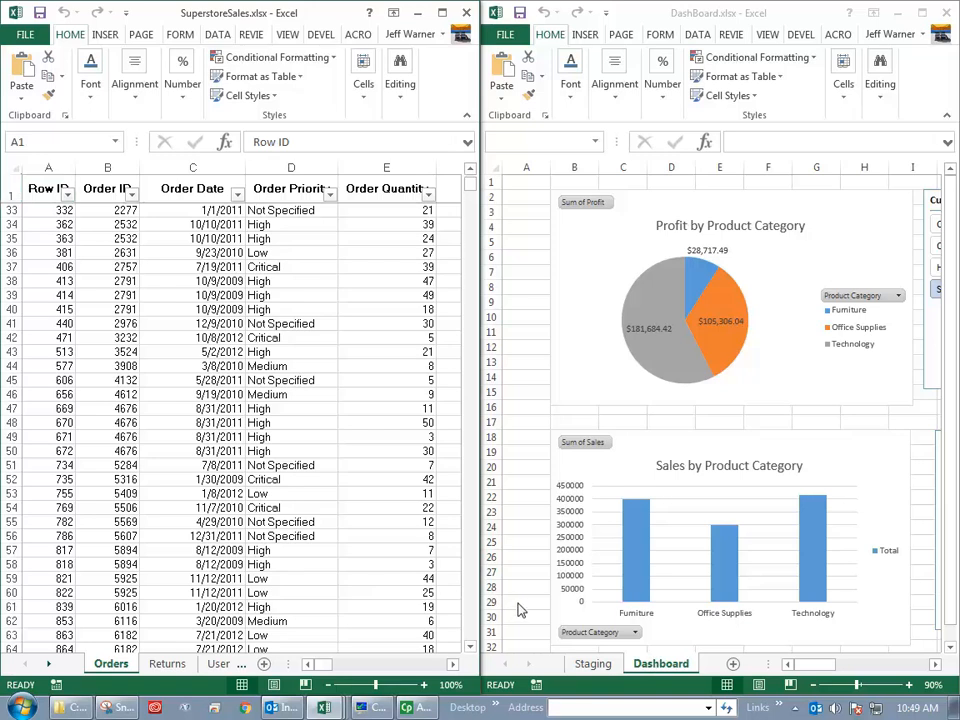
left_click(593, 664)
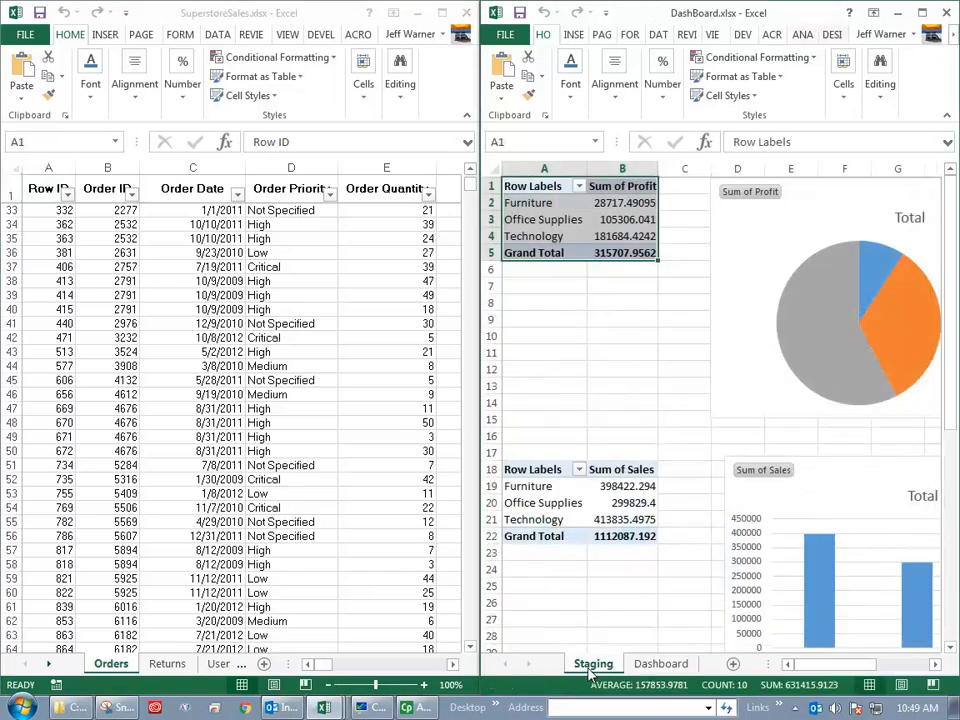
left_click(650, 665)
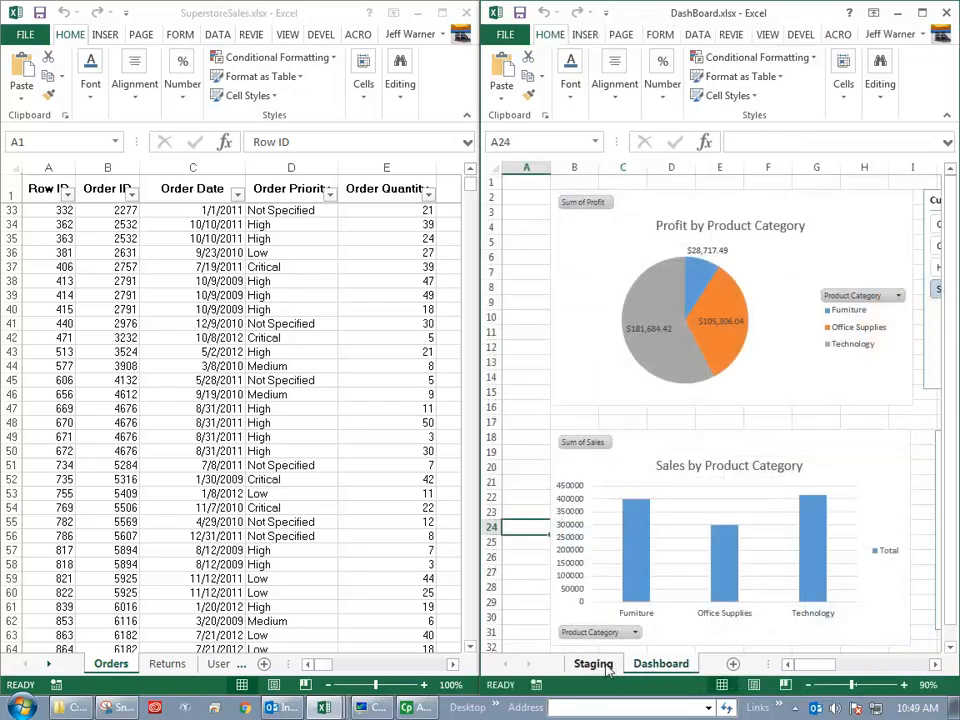
left_click(600, 665)
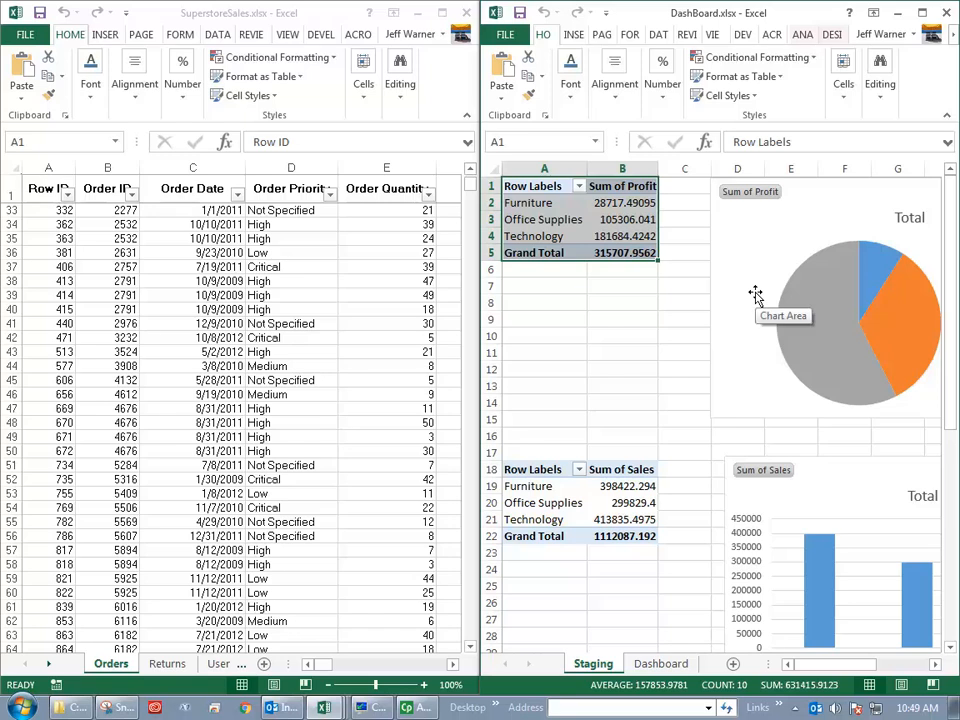
left_click(660, 667)
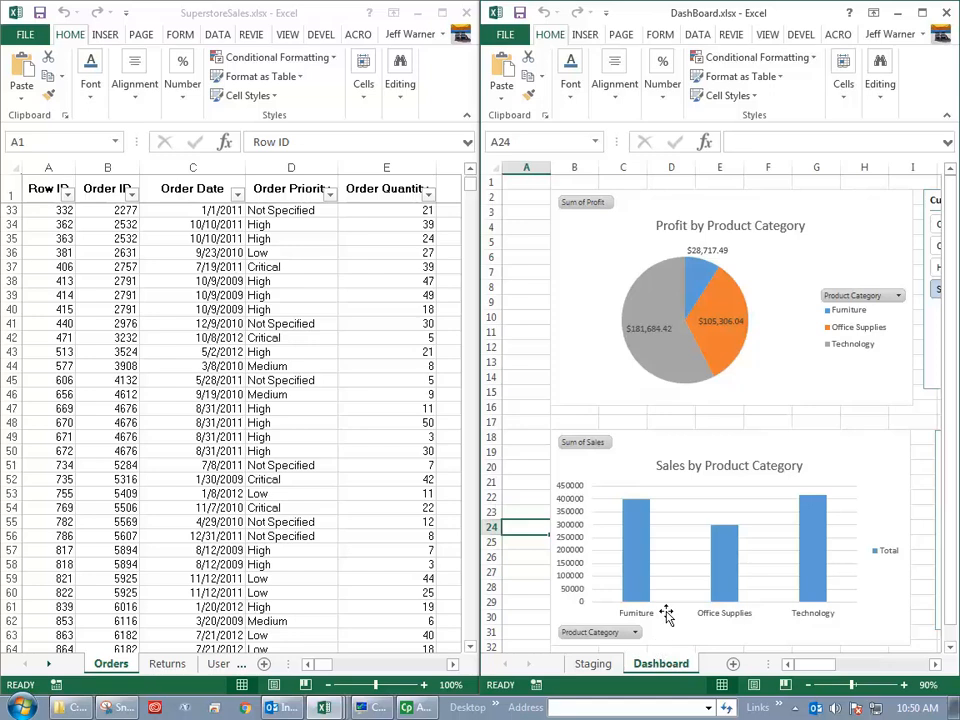
mouse_move(670, 304)
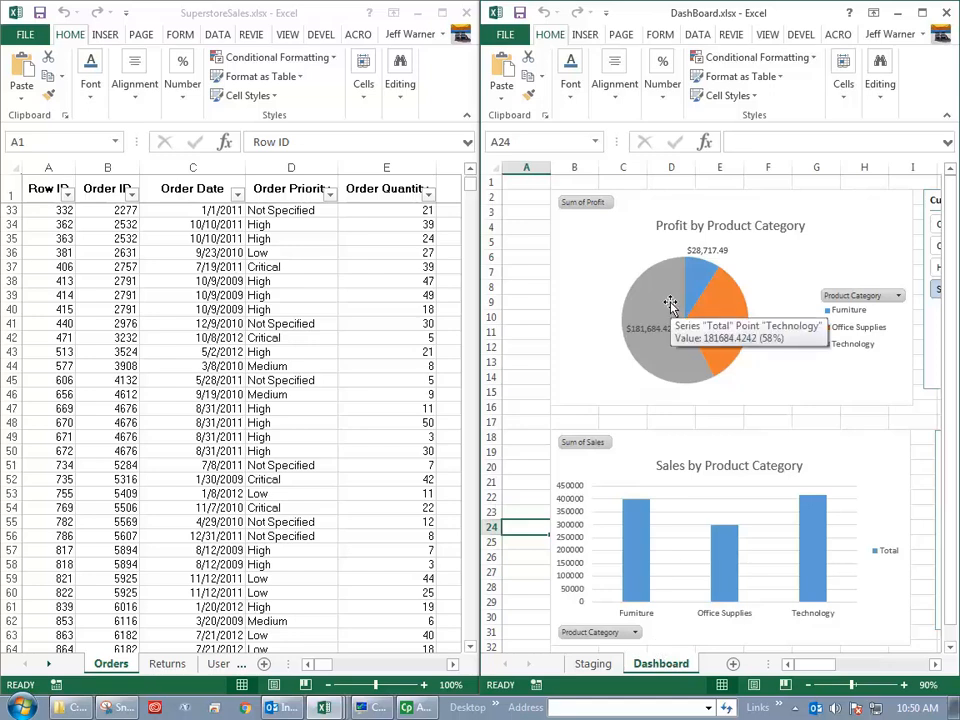
Step: Select cell A56 below the quarterly sales pivot table on the Staging sheet and maximize the DashBoard workbook window
left_click(593, 664)
mouse_move(952, 418)
left_mouse_down()
mouse_move(953, 527)
mouse_move(953, 415)
left_mouse_up()
scroll(879, 626, "down", 5)
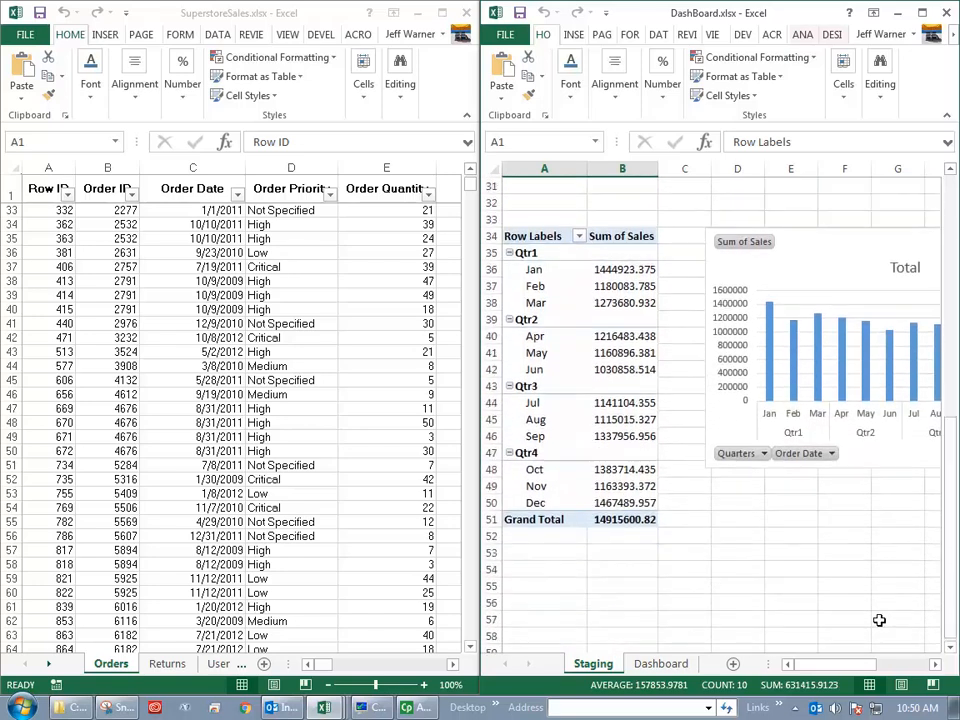
left_click(531, 467)
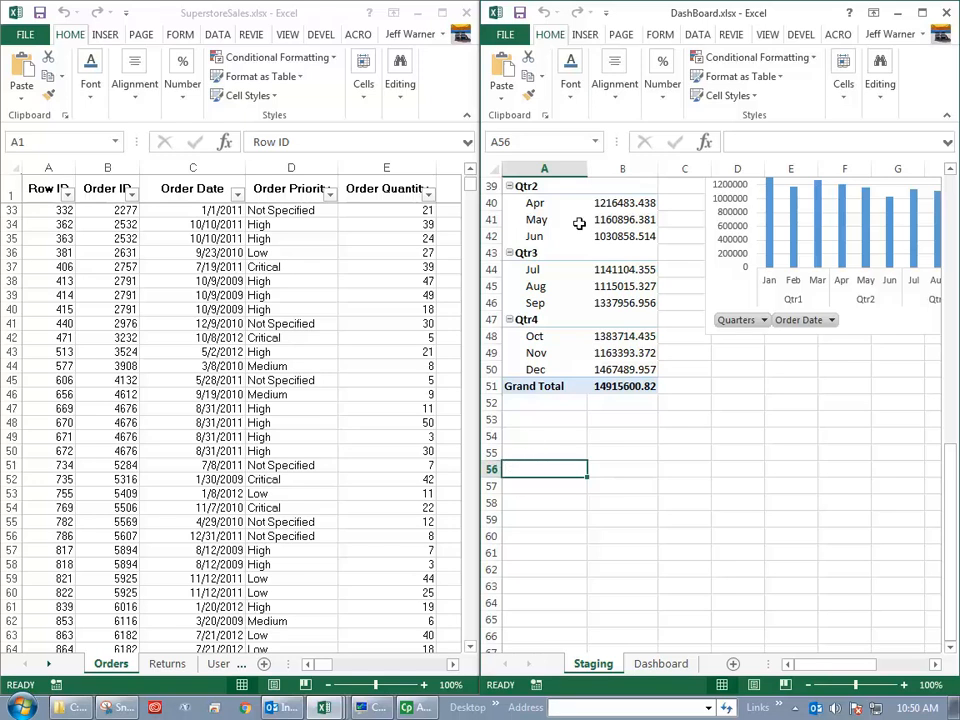
left_click(922, 14)
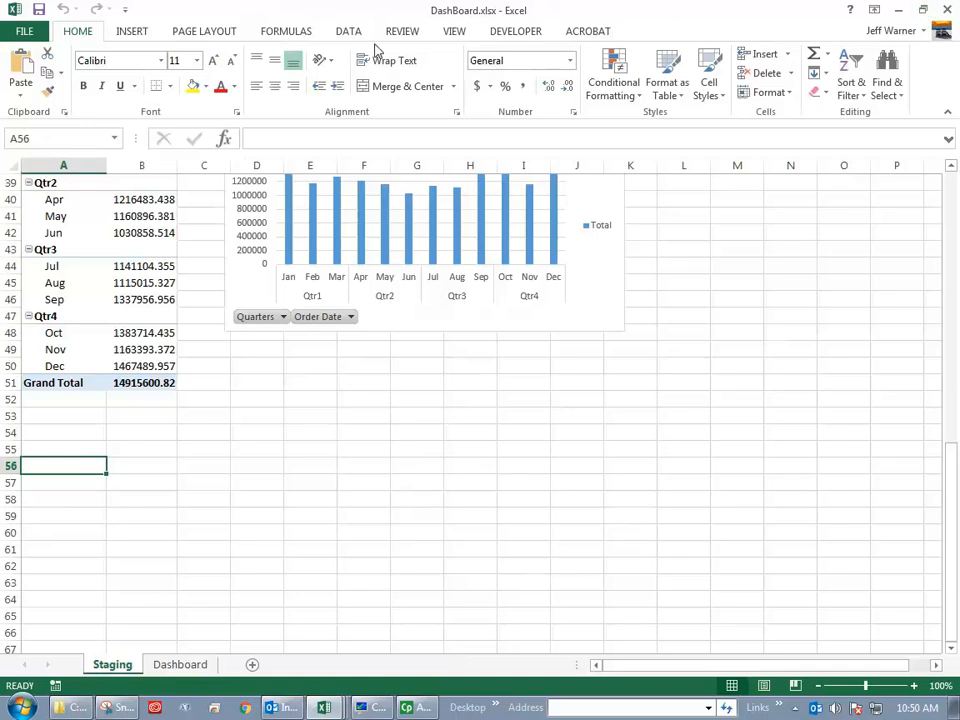
Step: Begin a PivotChart with PivotTable at Staging cell A56, using an external data source
left_click(137, 32)
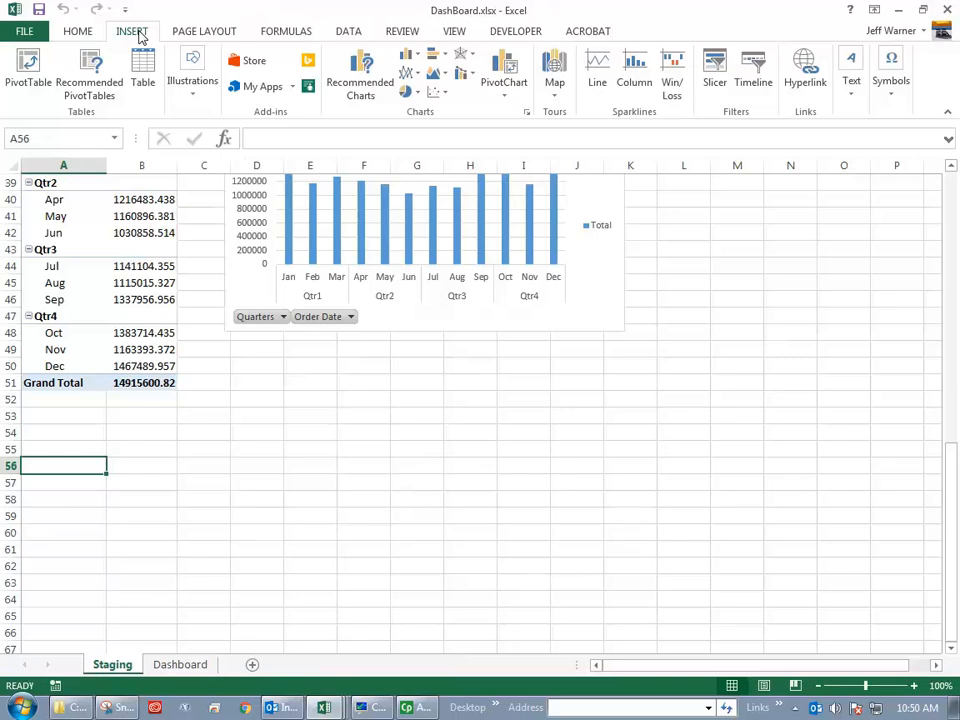
left_click(510, 92)
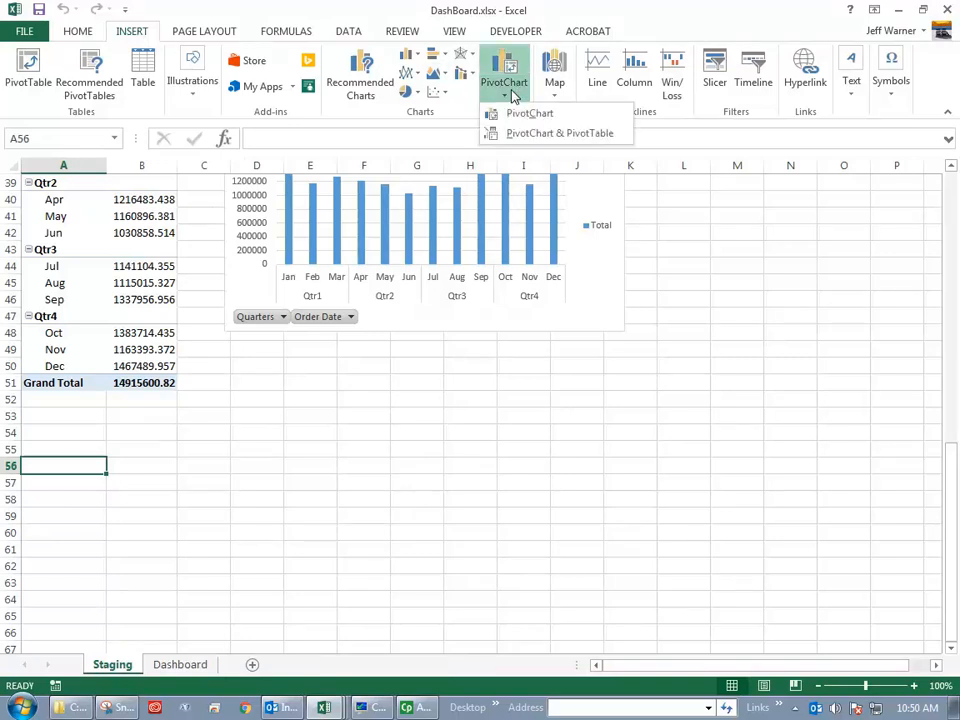
left_click(528, 134)
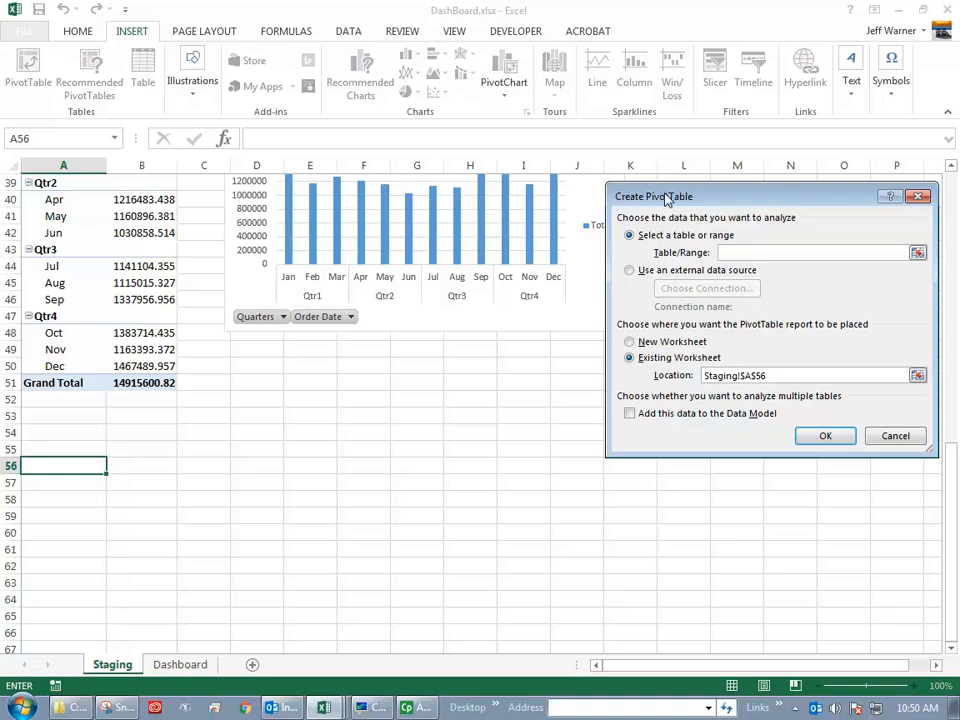
left_click_drag(667, 198, 456, 146)
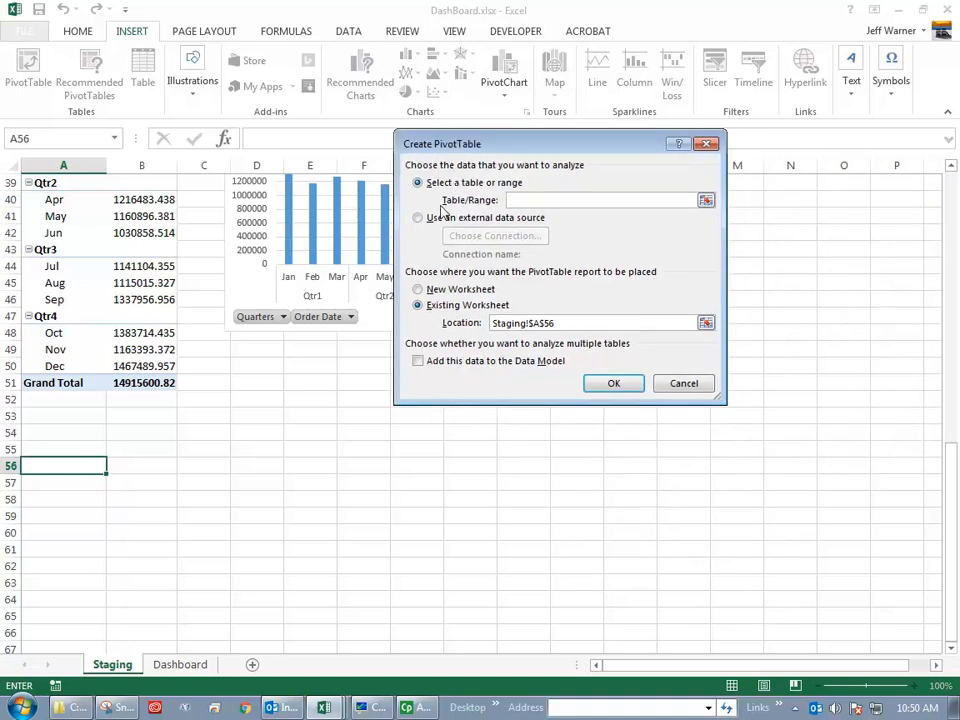
left_click(419, 218)
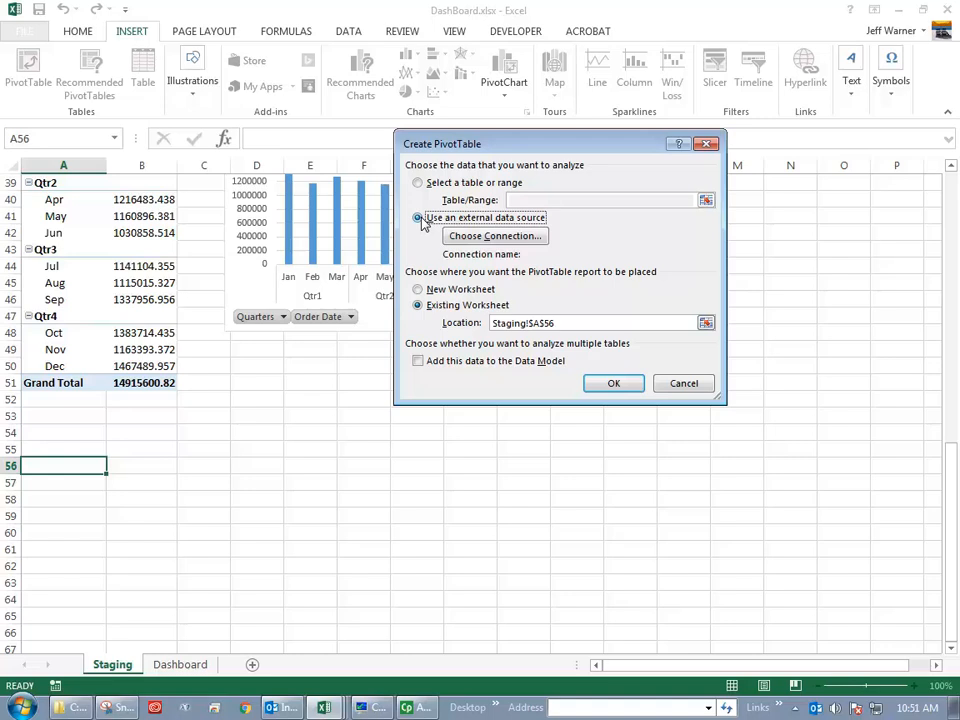
left_click(496, 237)
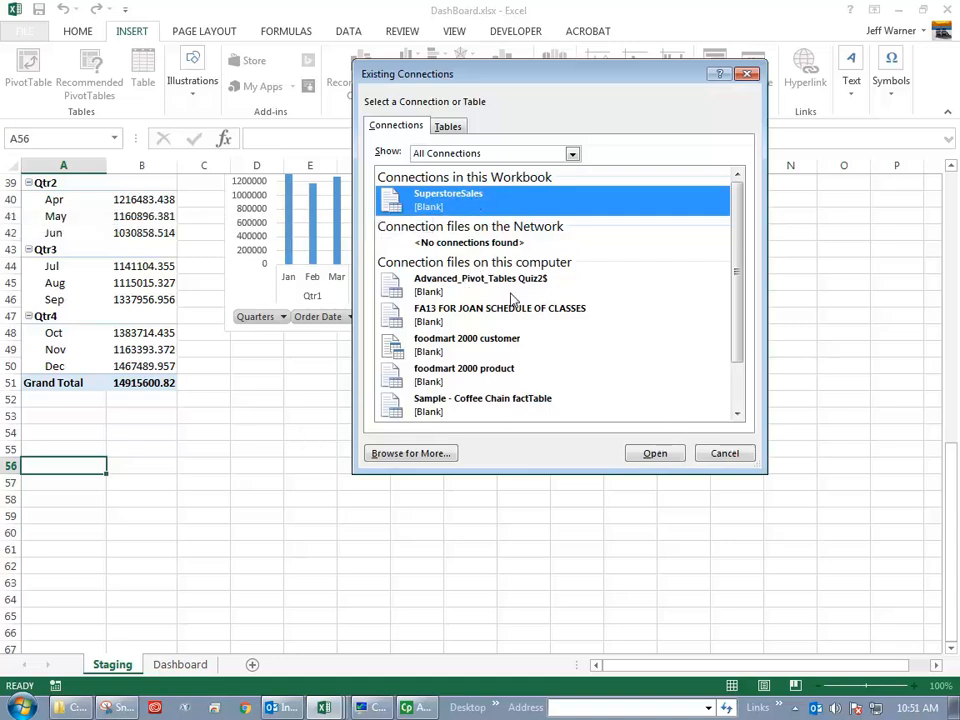
left_click(431, 455)
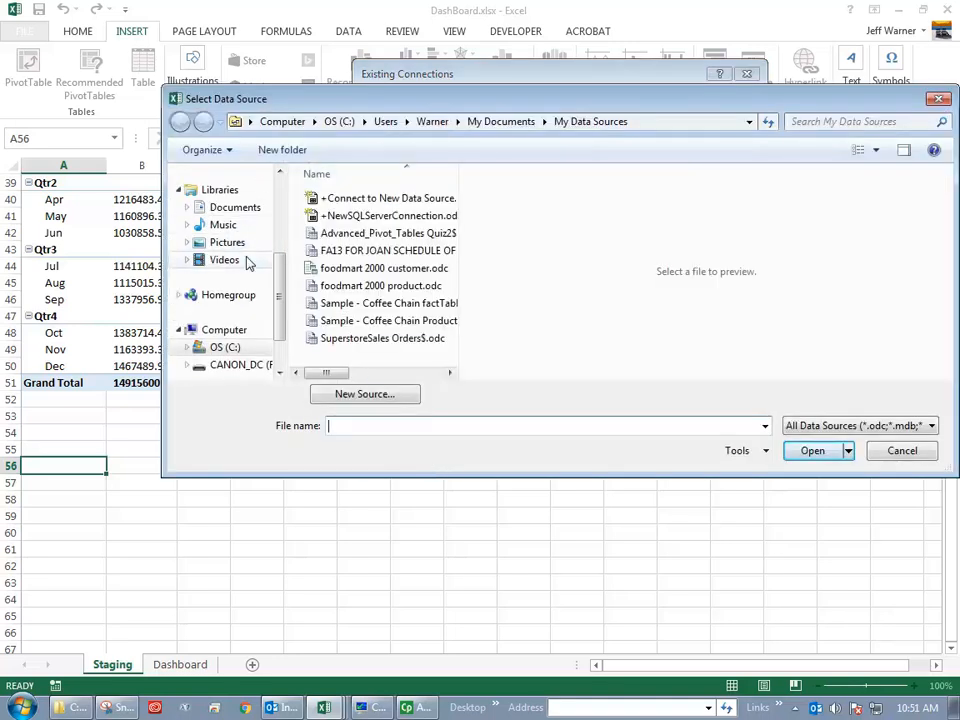
scroll(270, 195, "up", 3)
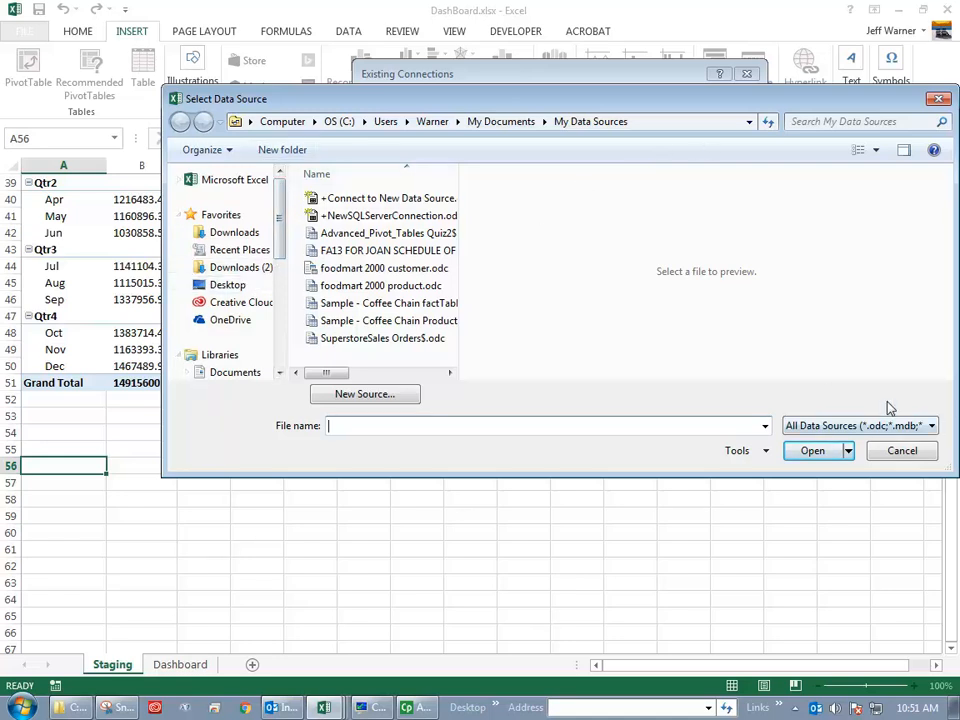
left_click(899, 452)
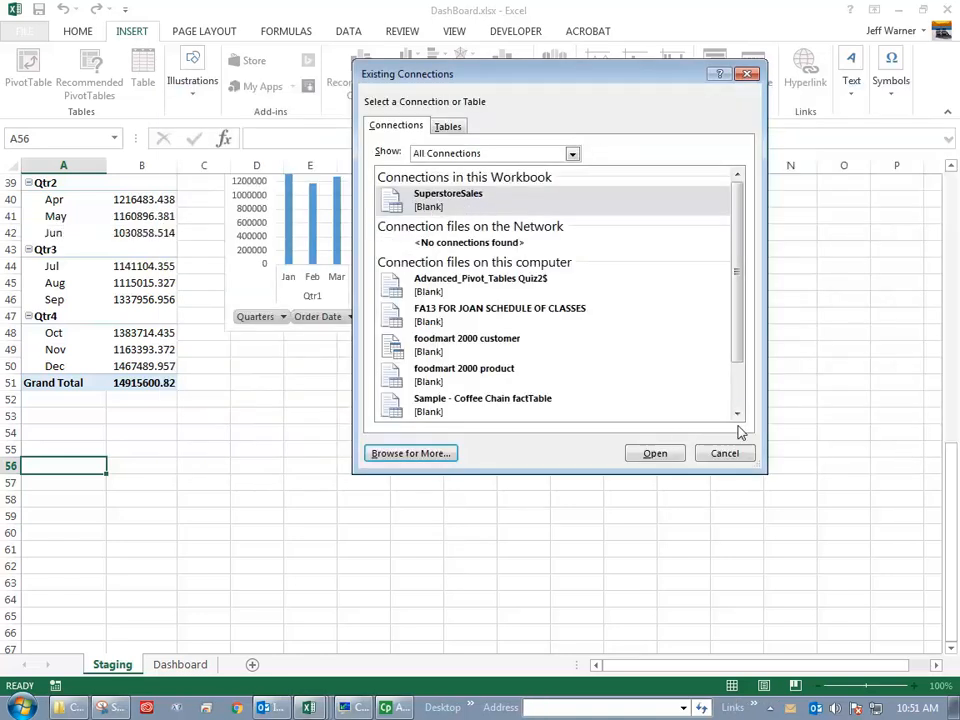
left_click(722, 456)
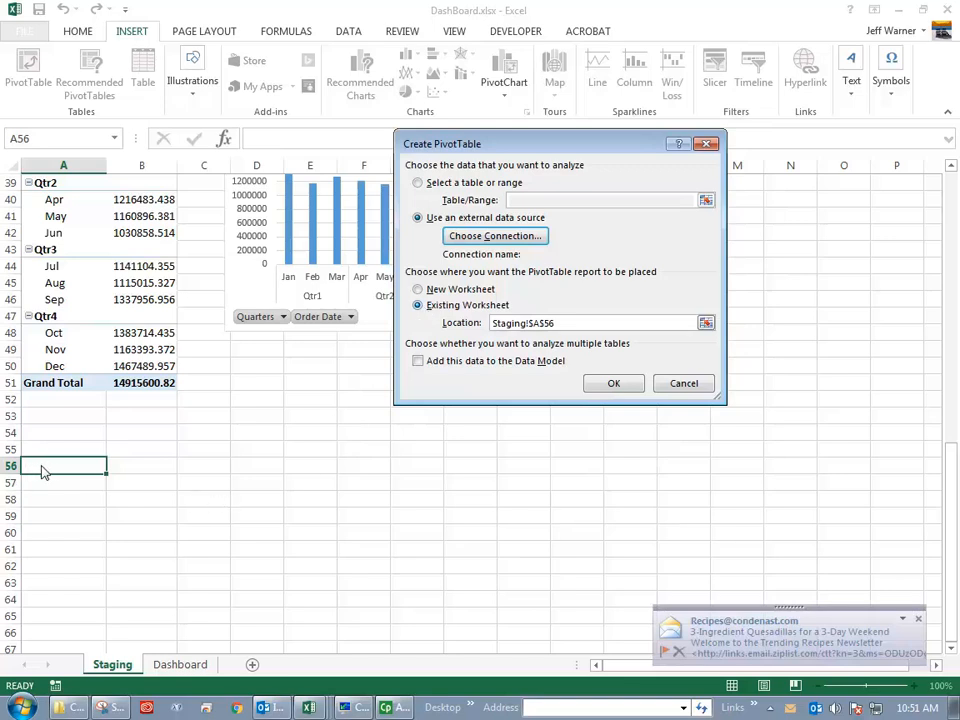
left_click(616, 386)
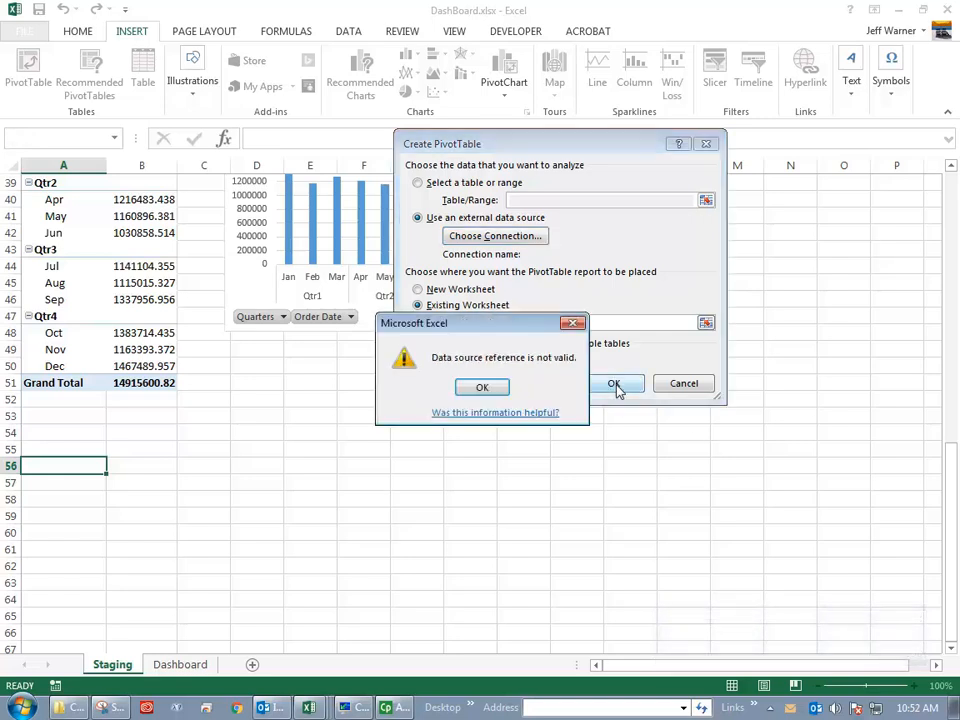
left_click(500, 394)
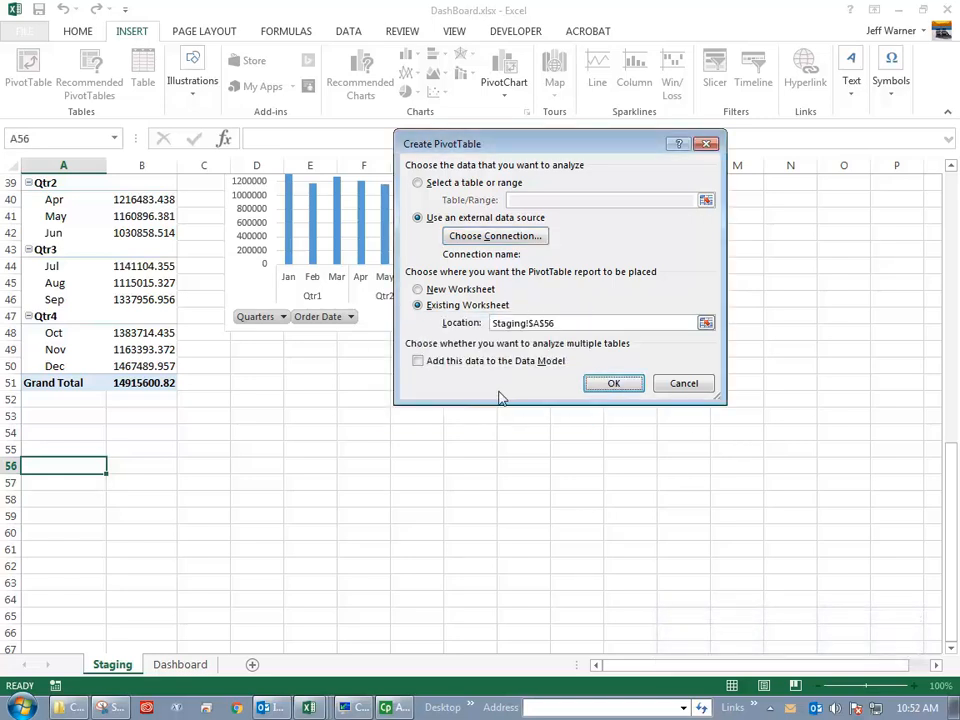
Step: Choose the SuperstoreSales workbook connection as the source and create the pivot table and pivot chart on the existing worksheet
left_click(514, 238)
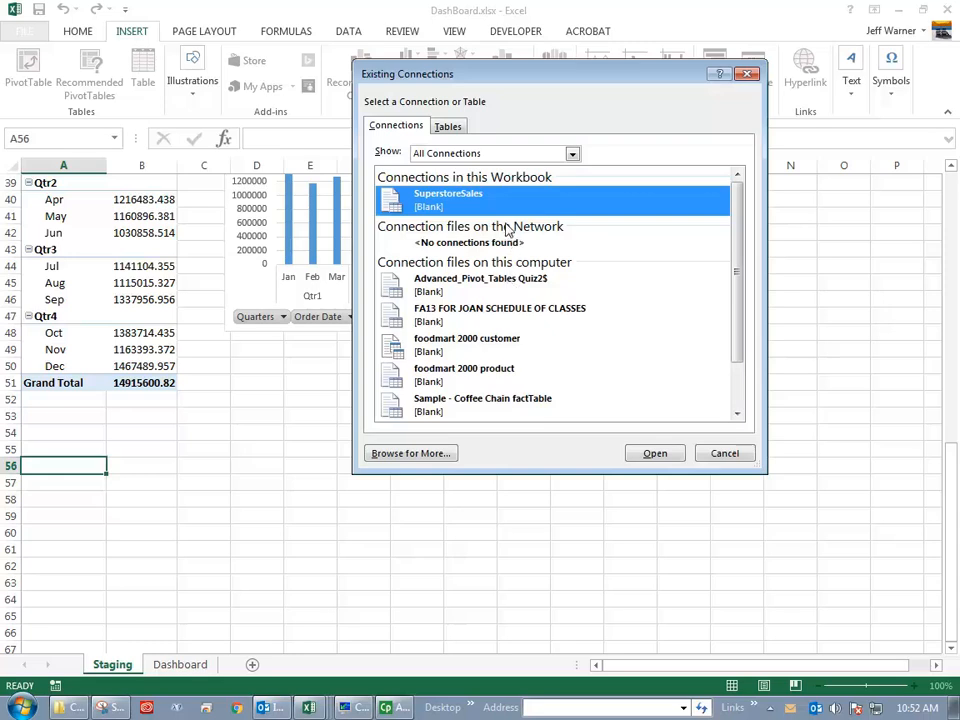
left_click(655, 454)
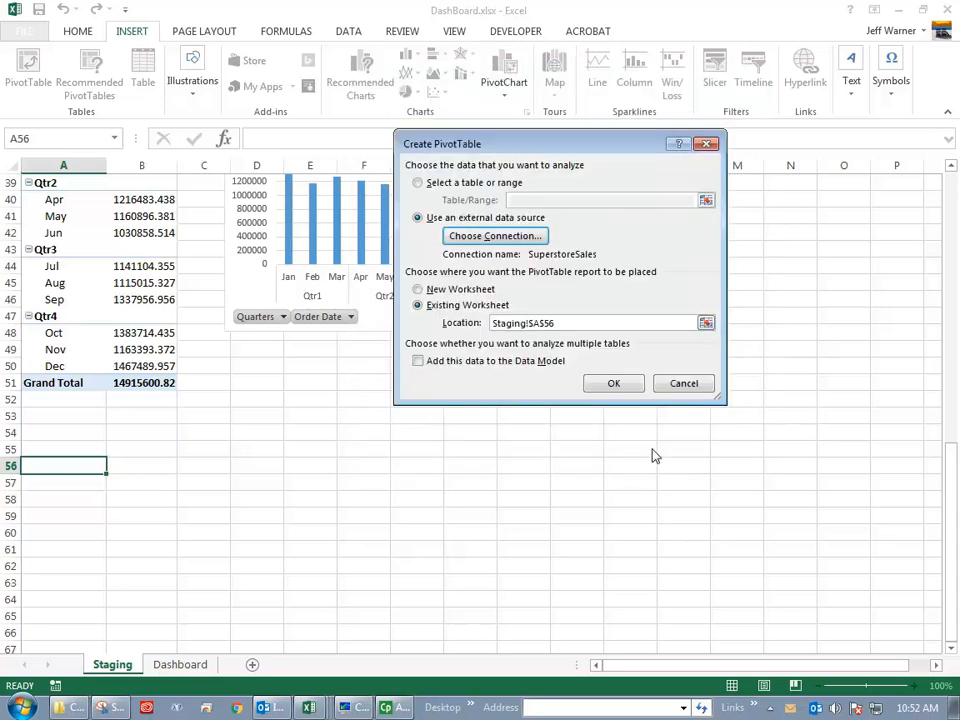
left_click(634, 388)
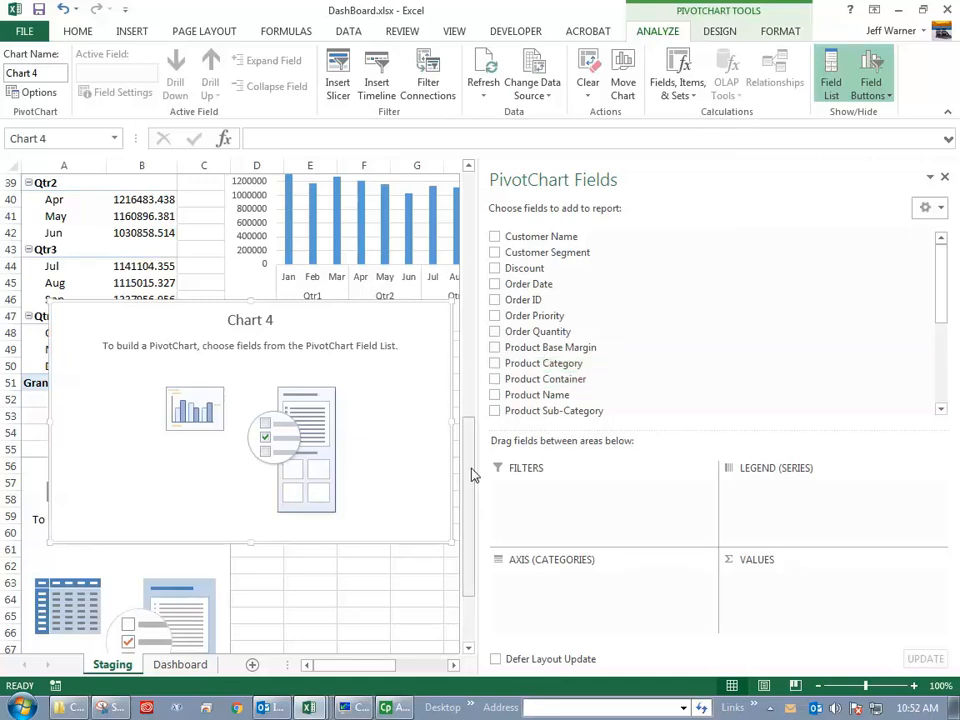
Step: Move the empty pivot chart beside the new pivot table, starting near cell D56, and narrow the PivotChart Fields pane
left_click_drag(470, 476, 470, 527)
left_click_drag(343, 362, 318, 638)
left_click_drag(206, 374, 354, 360)
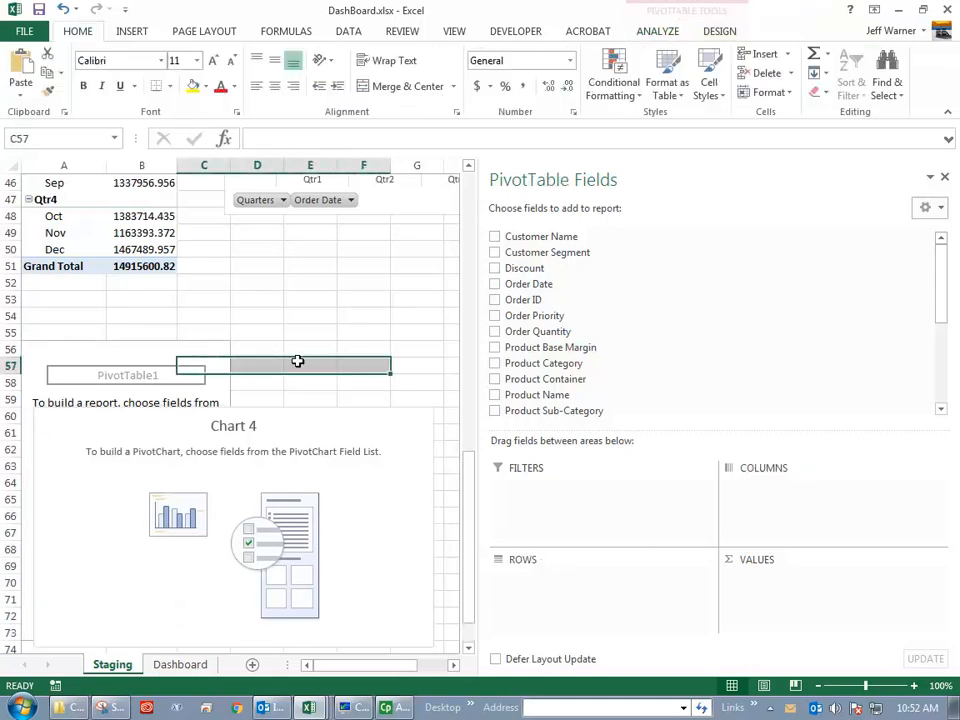
left_click(210, 451)
left_click_drag(392, 413, 391, 408)
left_click_drag(332, 422, 299, 366)
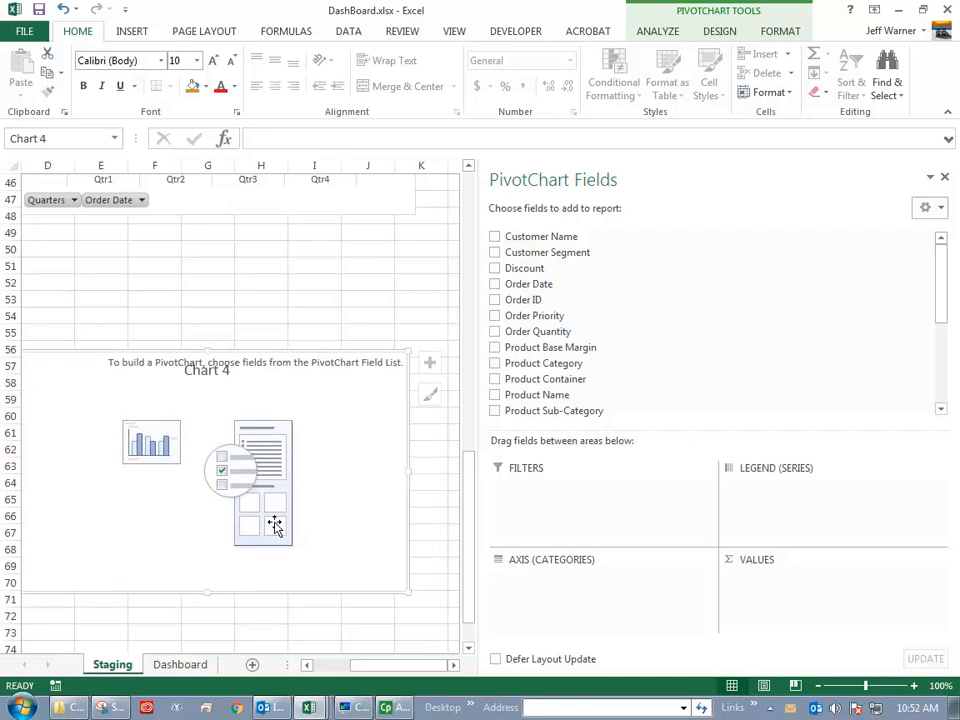
left_click_drag(345, 665, 335, 672)
left_click_drag(332, 551, 354, 540)
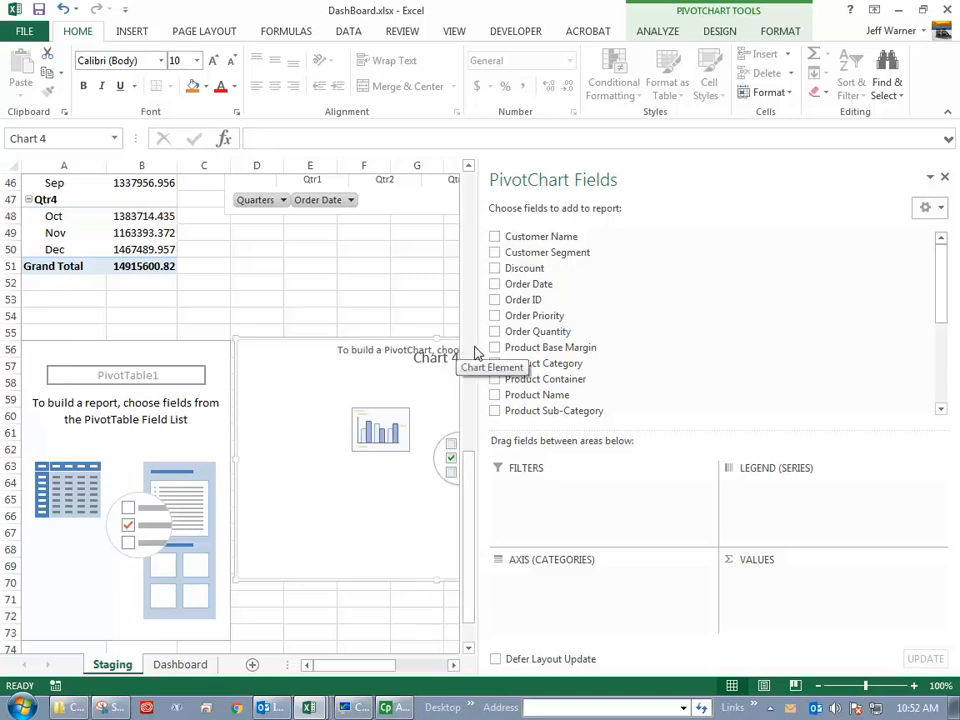
left_click_drag(477, 347, 669, 352)
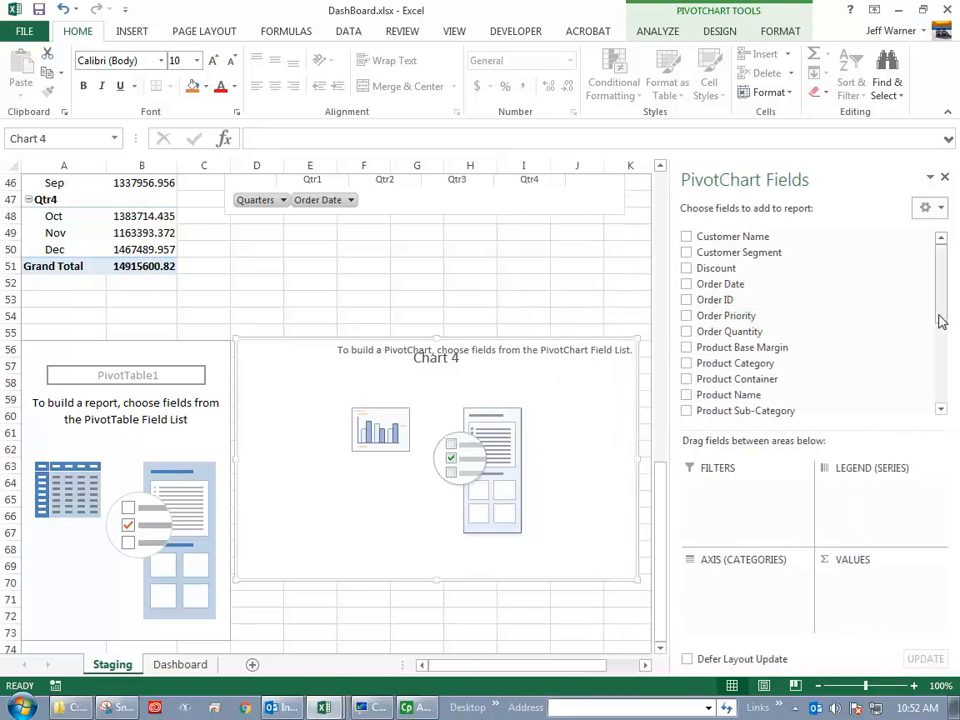
Step: Add Profit as the summed value and Product Category as the axis of the new pivot chart
left_click_drag(940, 320, 937, 371)
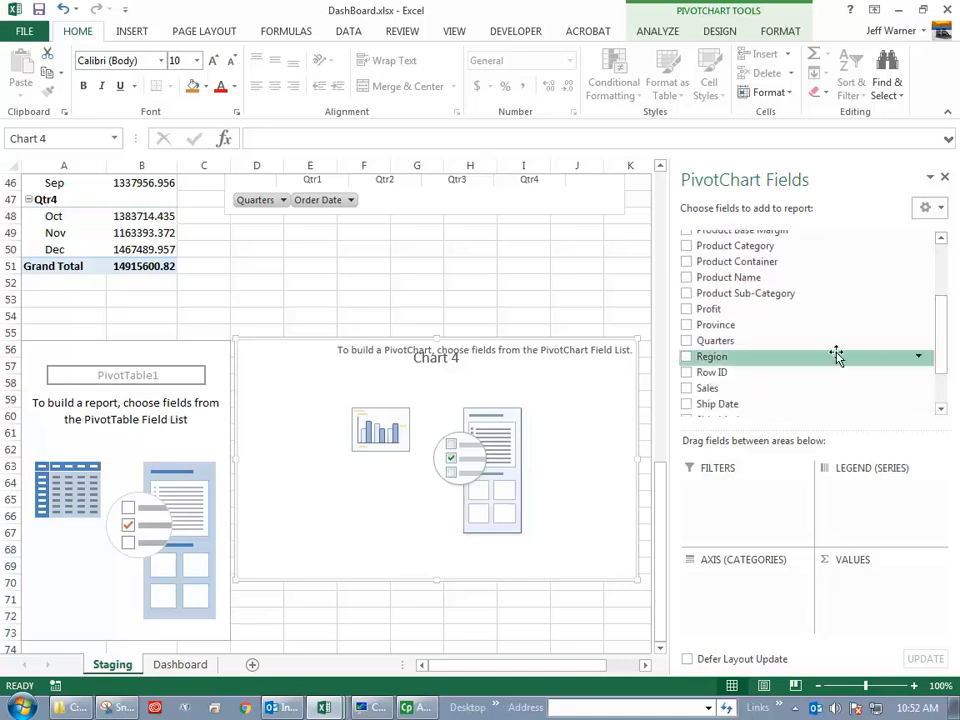
left_click(686, 310)
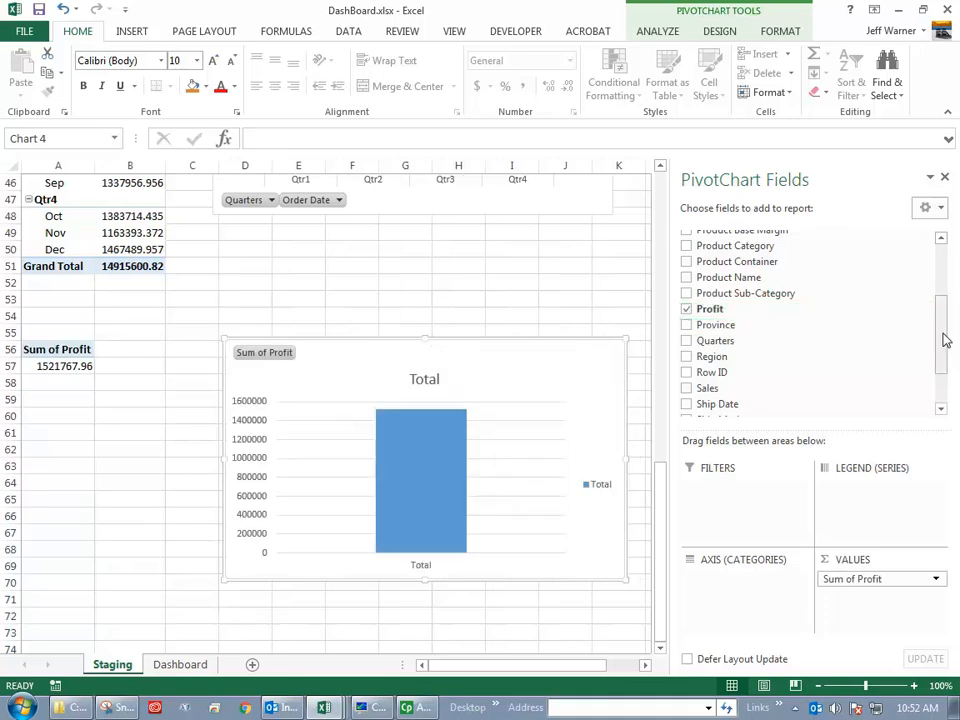
left_click_drag(943, 336, 943, 304)
left_click_drag(662, 484, 647, 163)
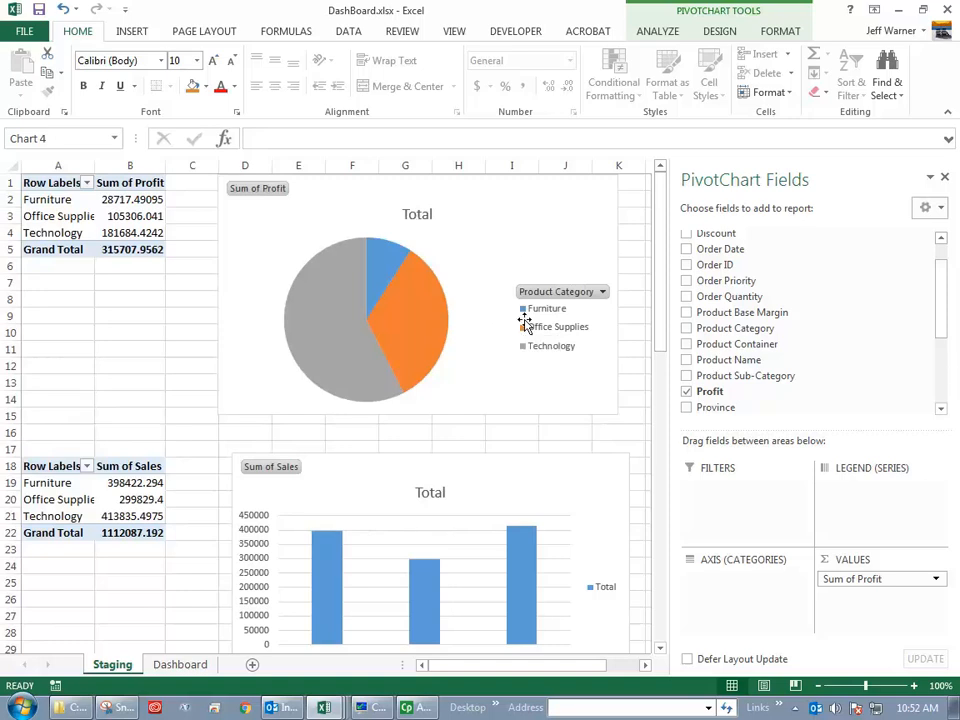
left_click(686, 328)
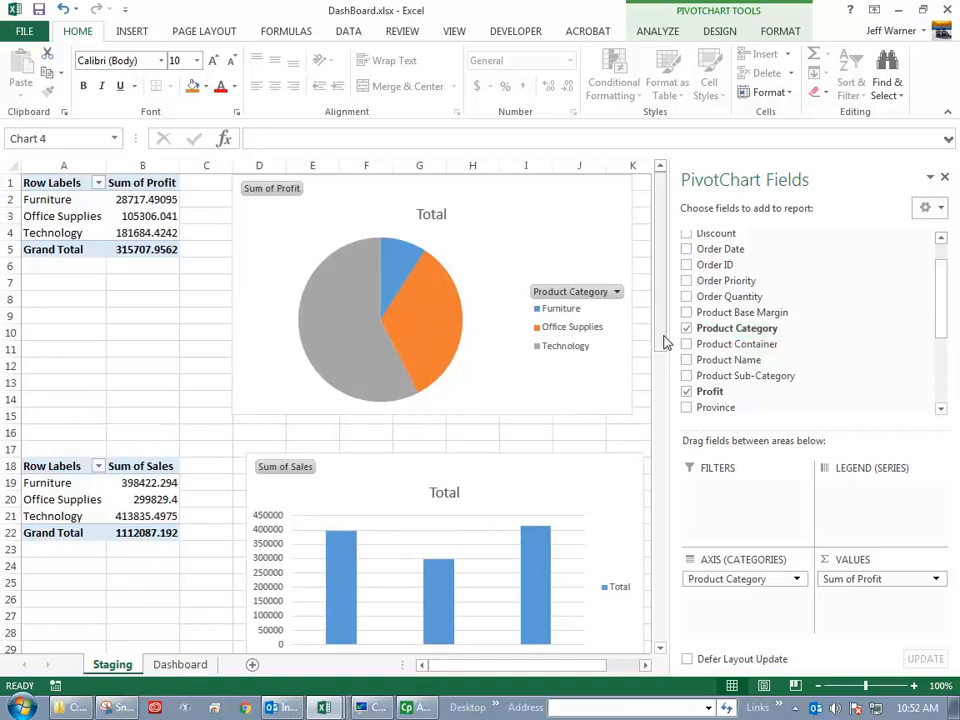
left_click_drag(665, 342, 655, 622)
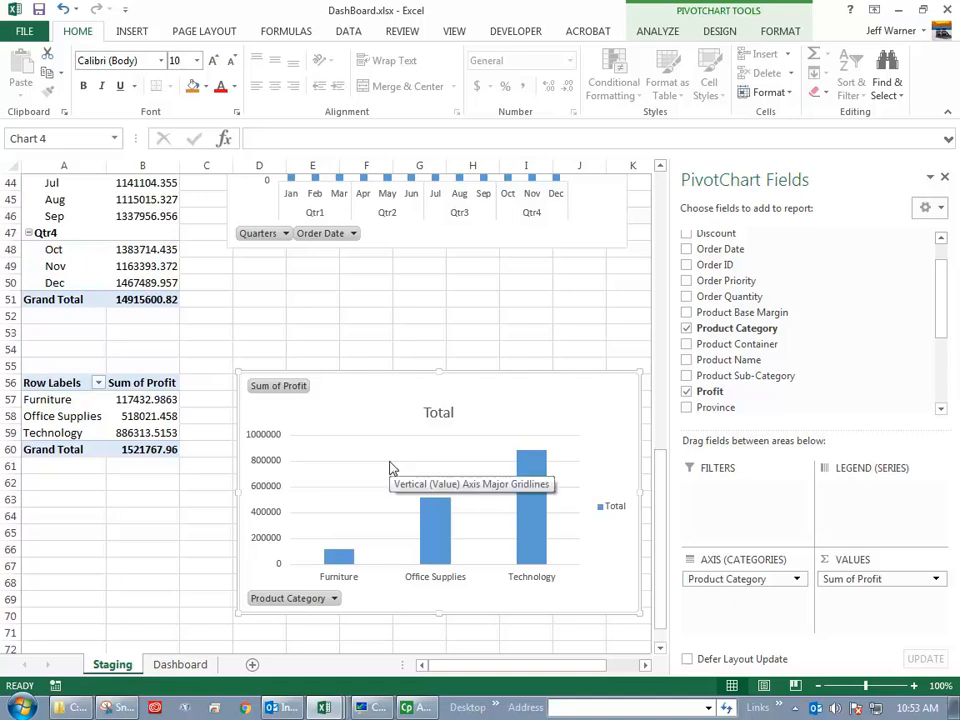
mouse_move(662, 476)
left_mouse_down()
mouse_move(660, 182)
mouse_move(660, 473)
left_mouse_up()
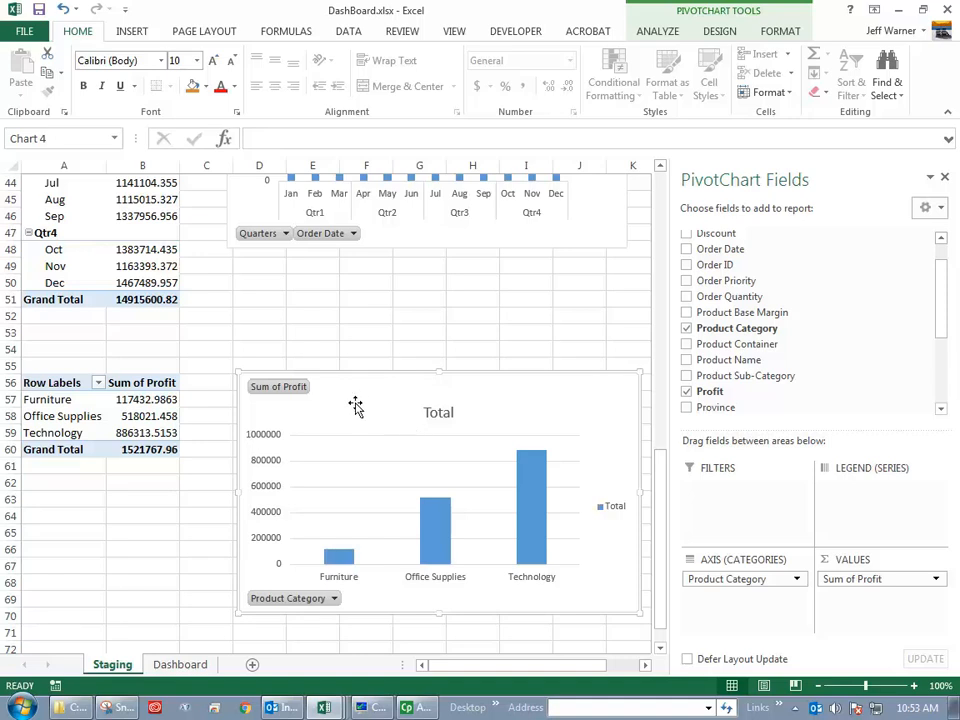
Step: Copy the new profit pivot chart from Staging and paste it on the Dashboard sheet at cell B38
right_click(356, 407)
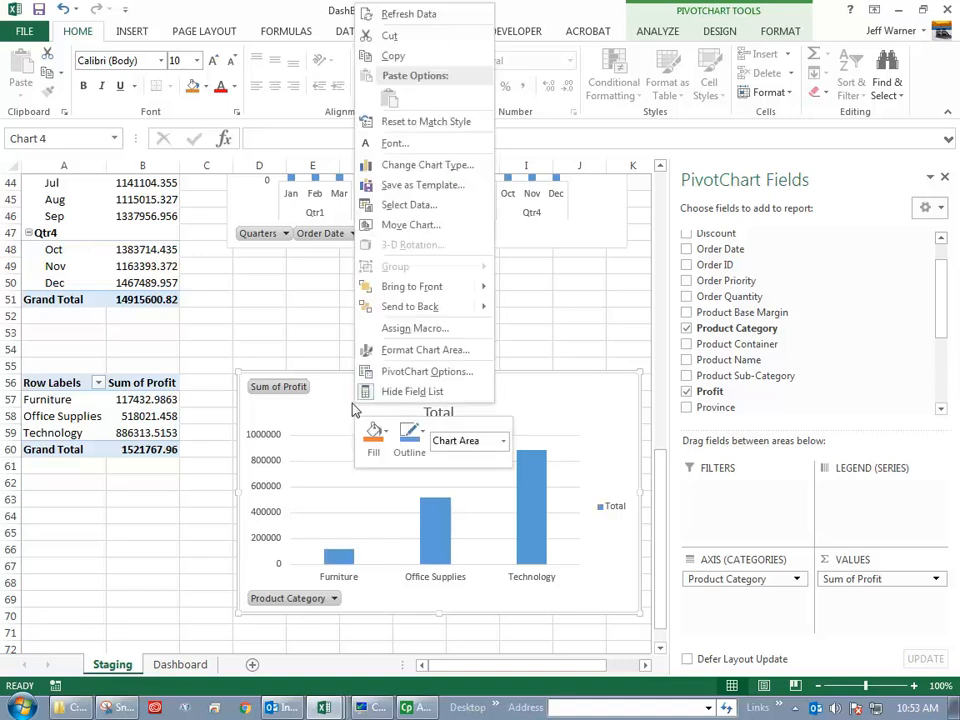
left_click(399, 60)
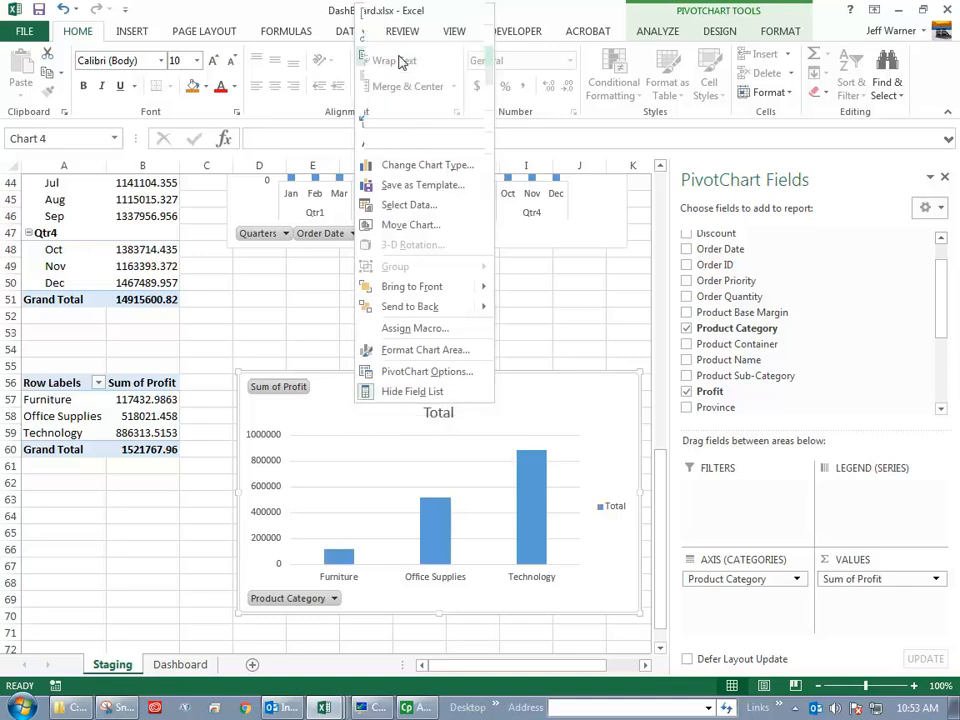
left_click(178, 664)
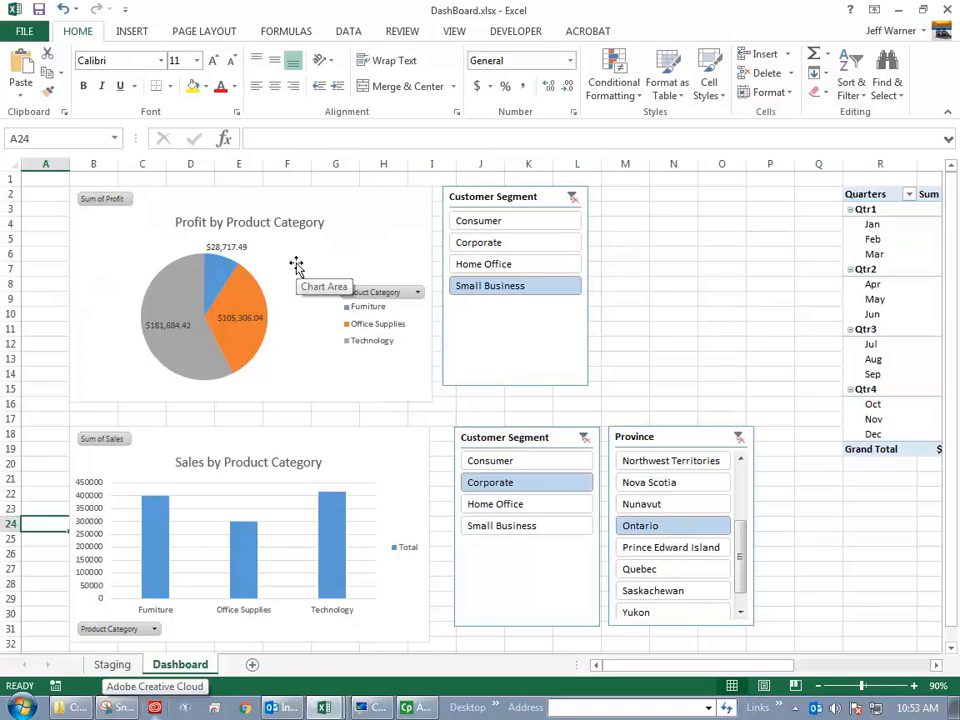
scroll(261, 458, "down", 8)
left_click(90, 372)
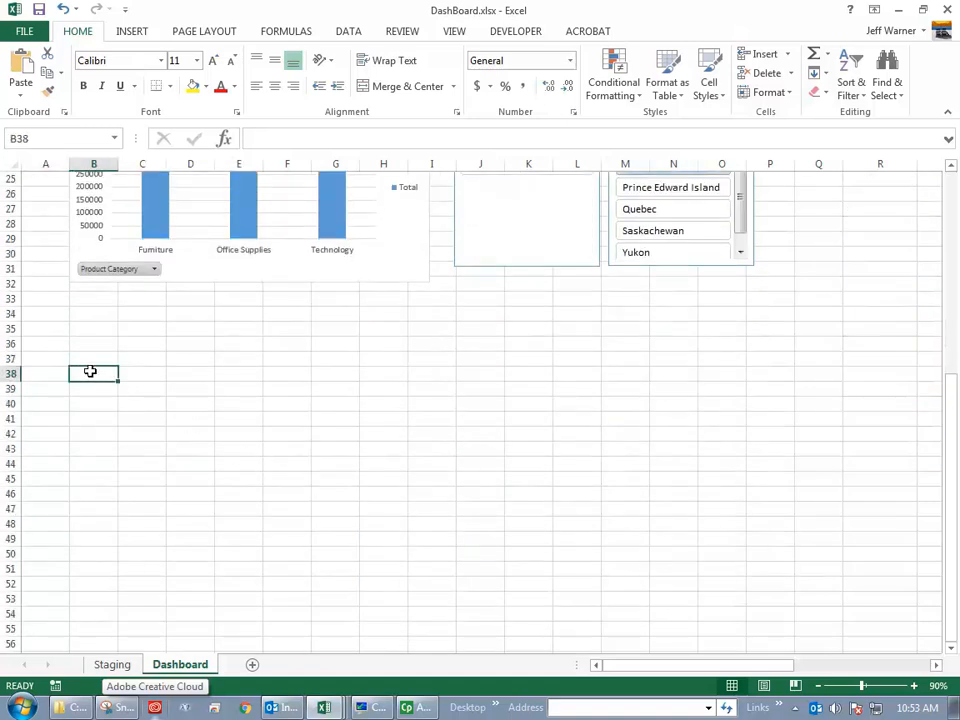
right_click(90, 372)
left_click(125, 112)
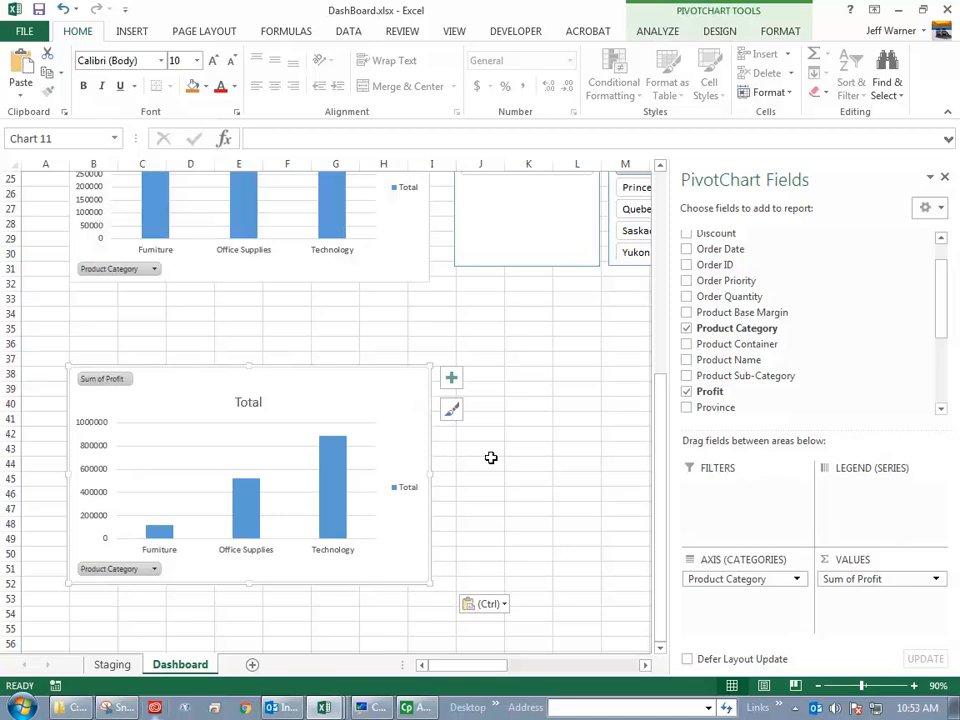
scroll(476, 454, "up", 8)
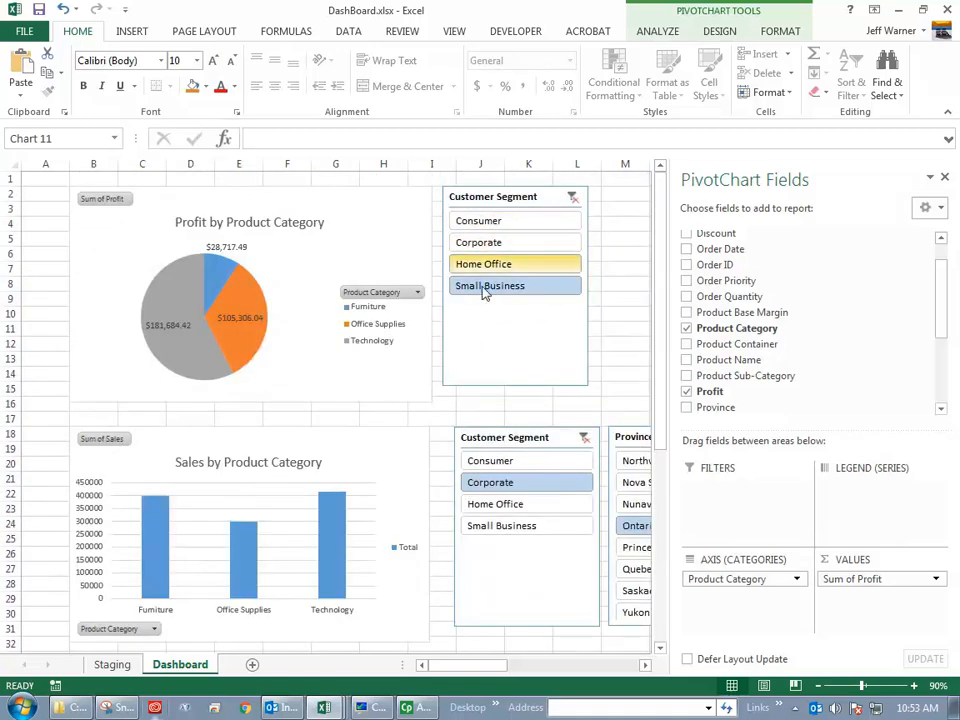
scroll(478, 525, "down", 7)
left_click(484, 419)
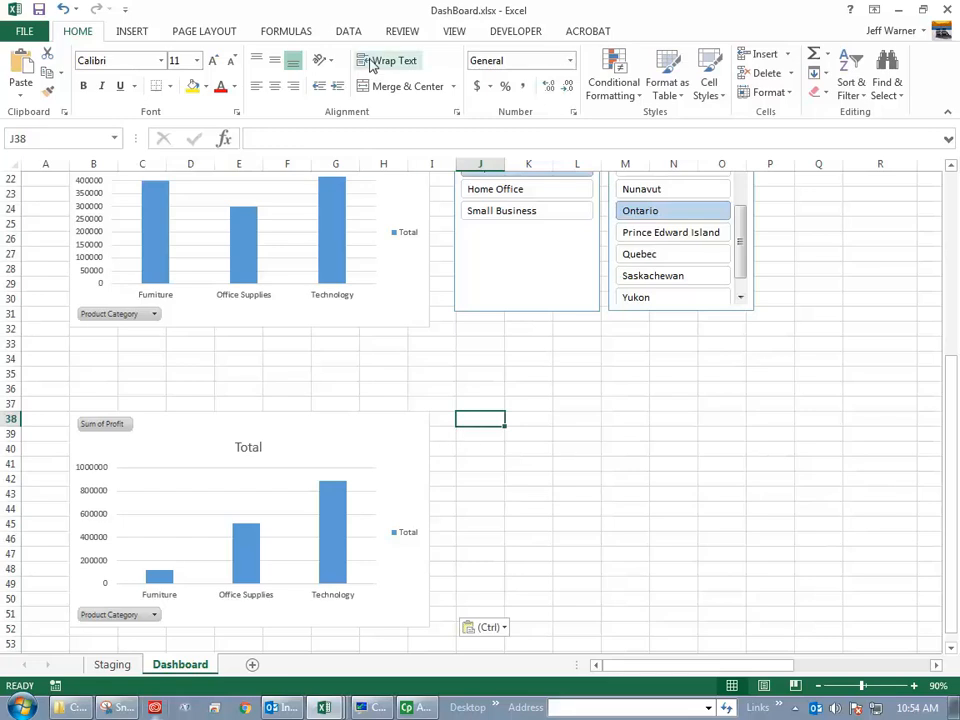
left_click(348, 31)
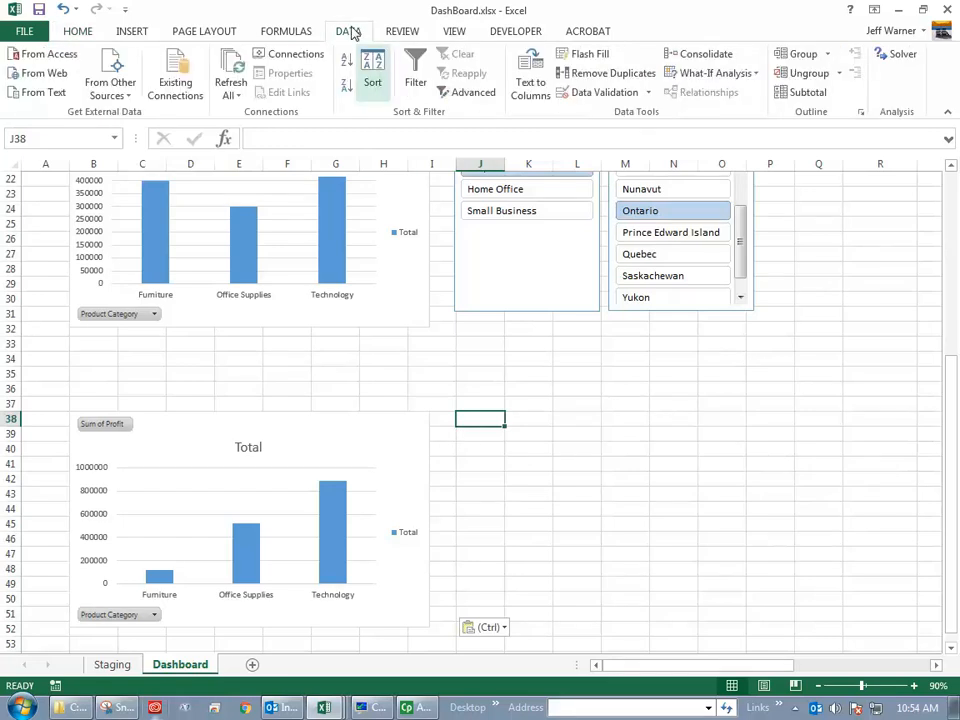
left_click(466, 93)
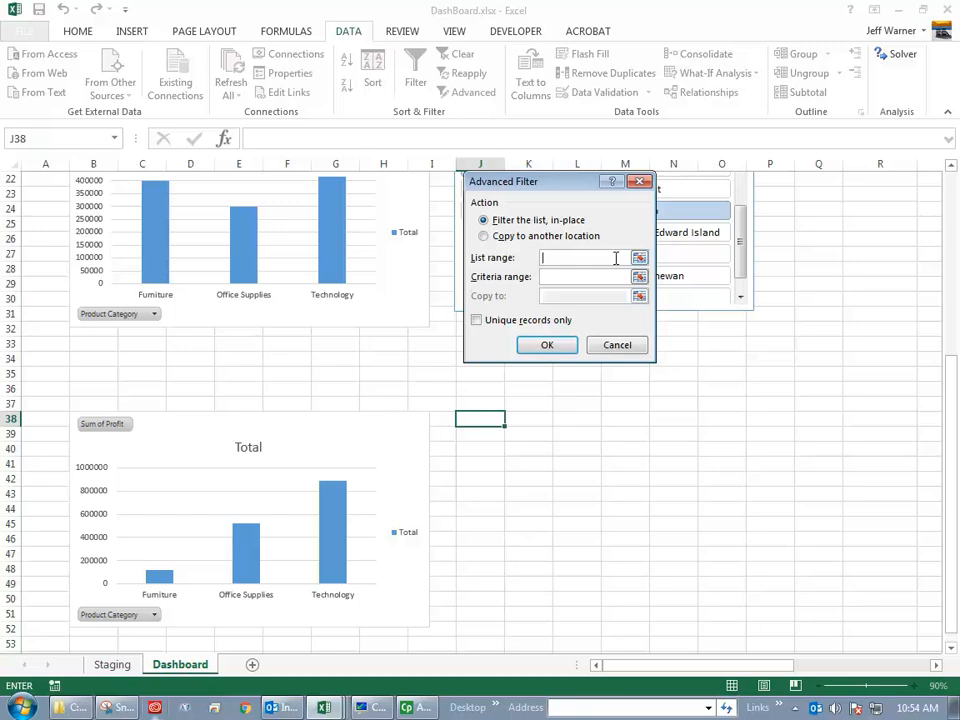
left_click(628, 346)
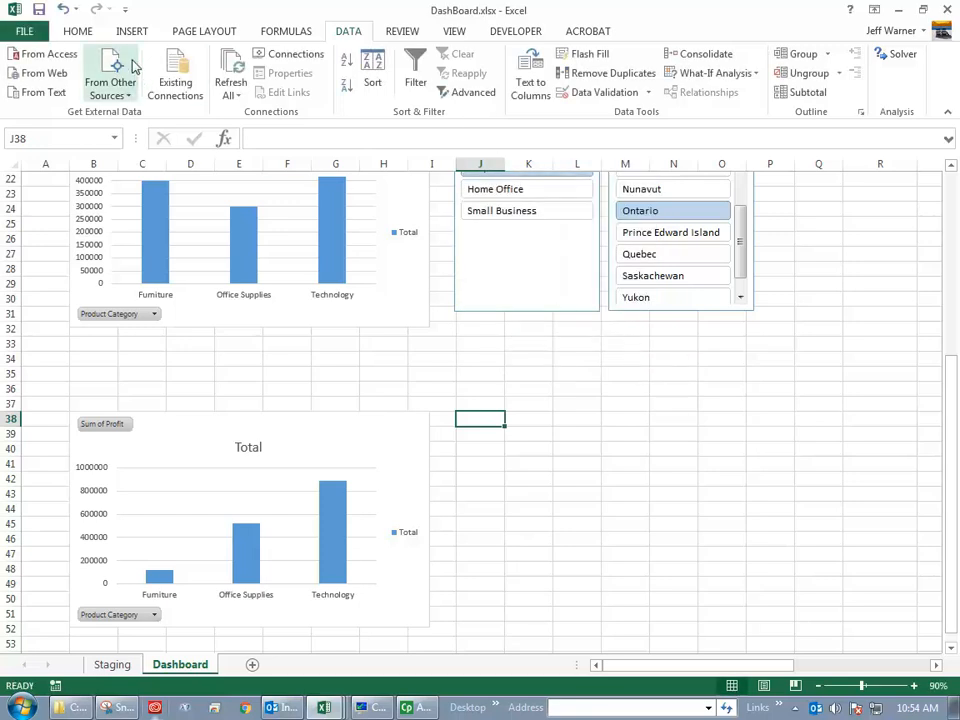
Step: Try to insert a slicer at cell J38 of the Dashboard sheet using the SuperstoreSales workbook connection
left_click(131, 31)
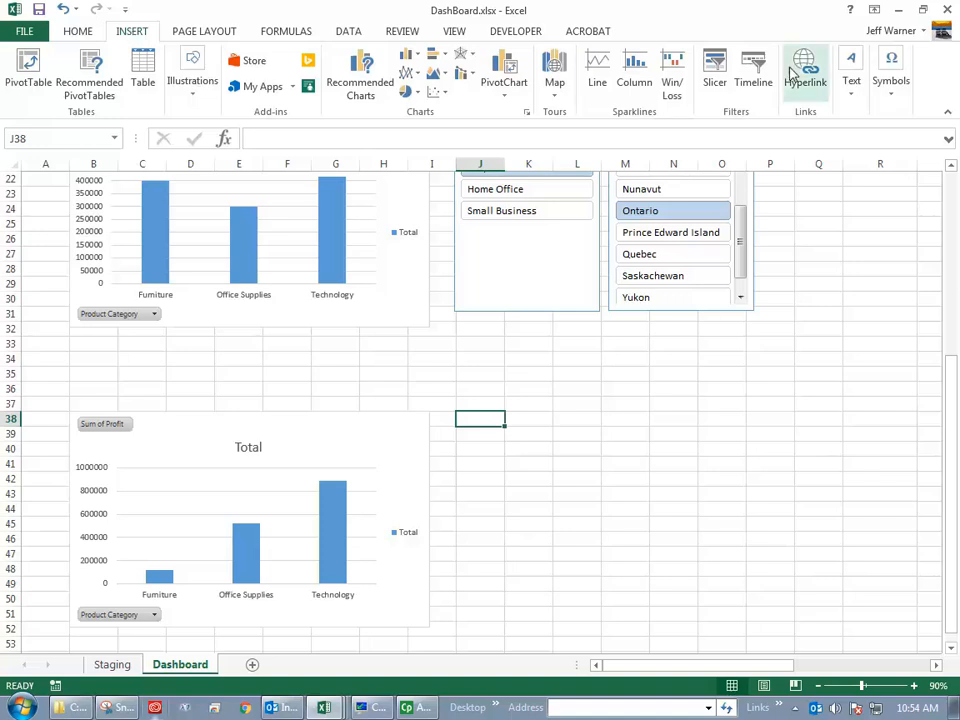
left_click(716, 82)
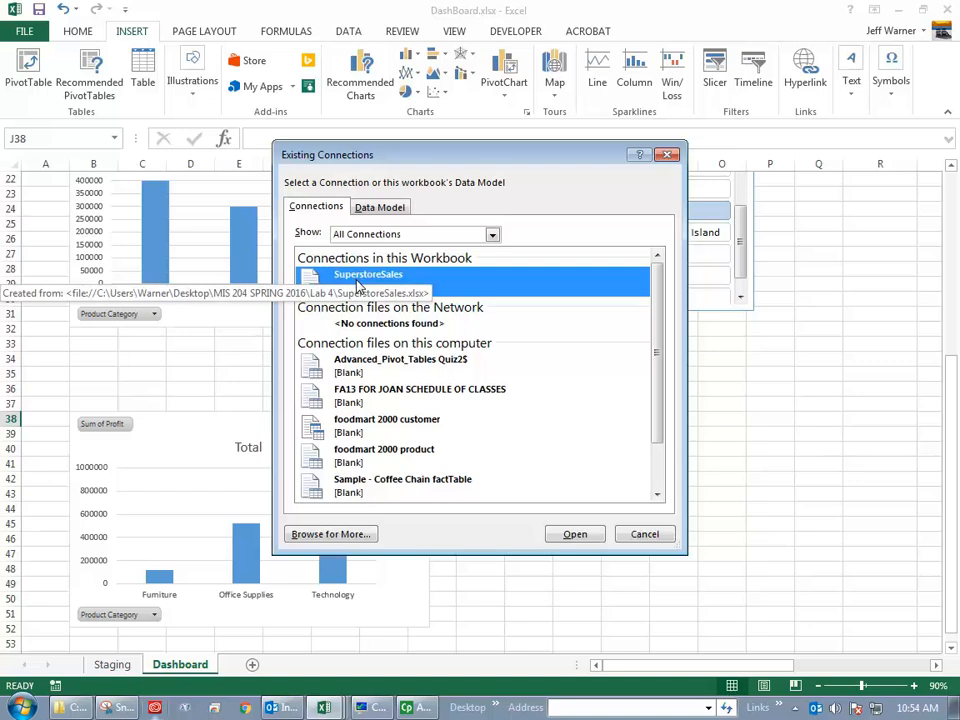
left_click(575, 535)
left_click(487, 388)
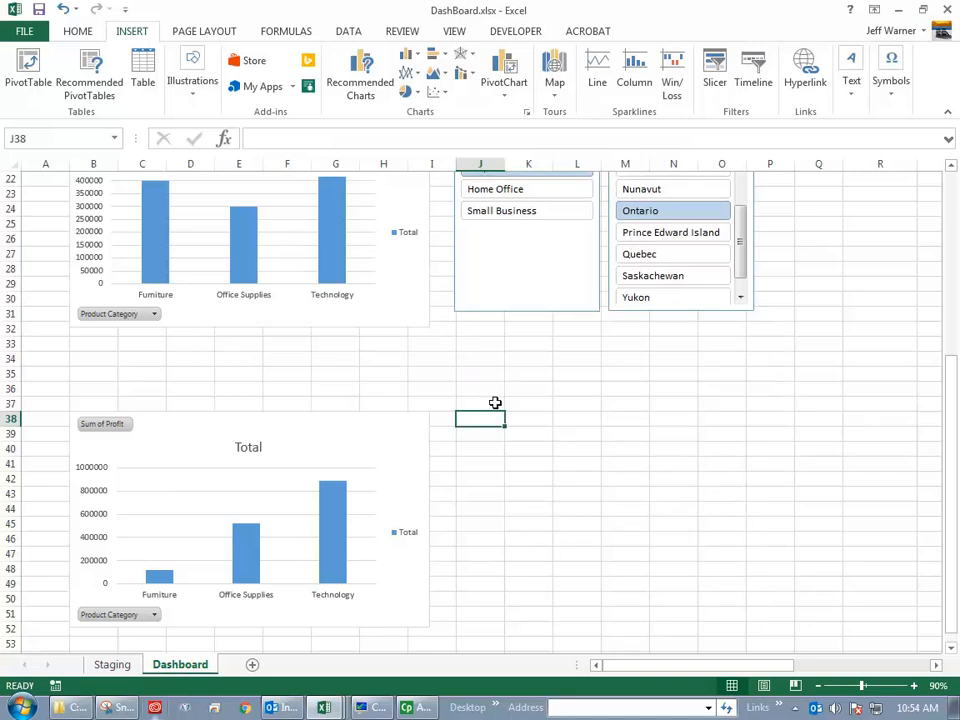
right_click(487, 418)
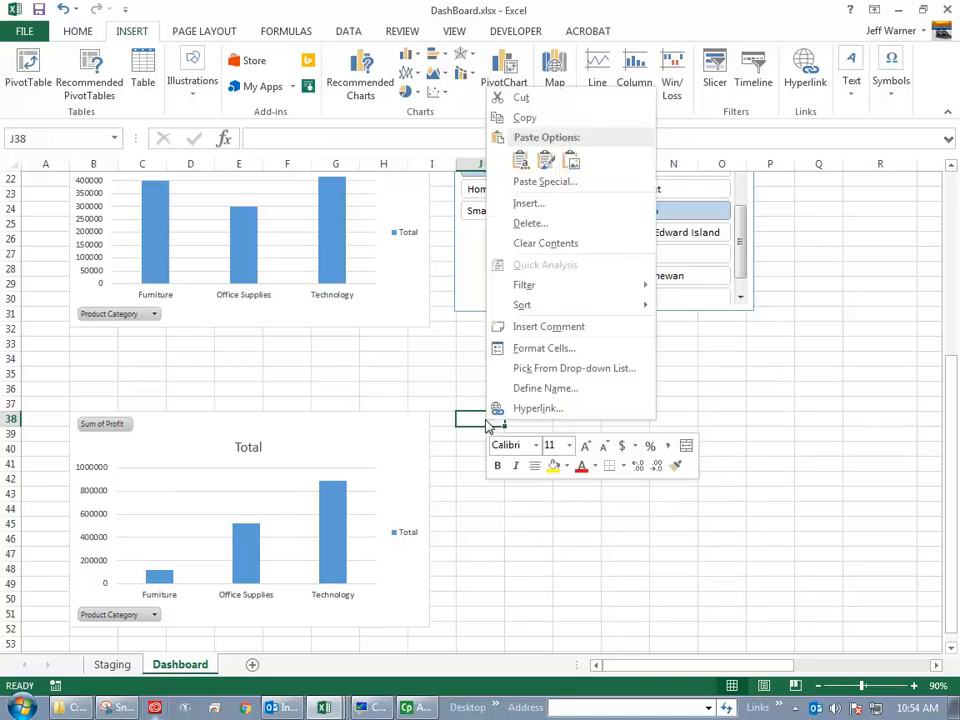
left_click(473, 422)
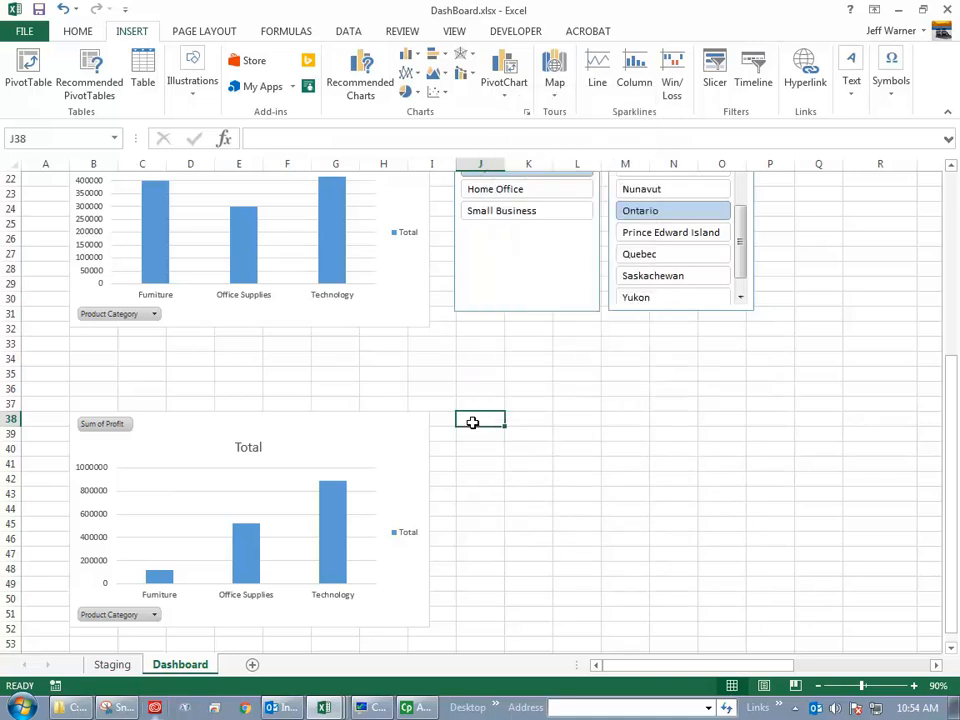
left_click(552, 74)
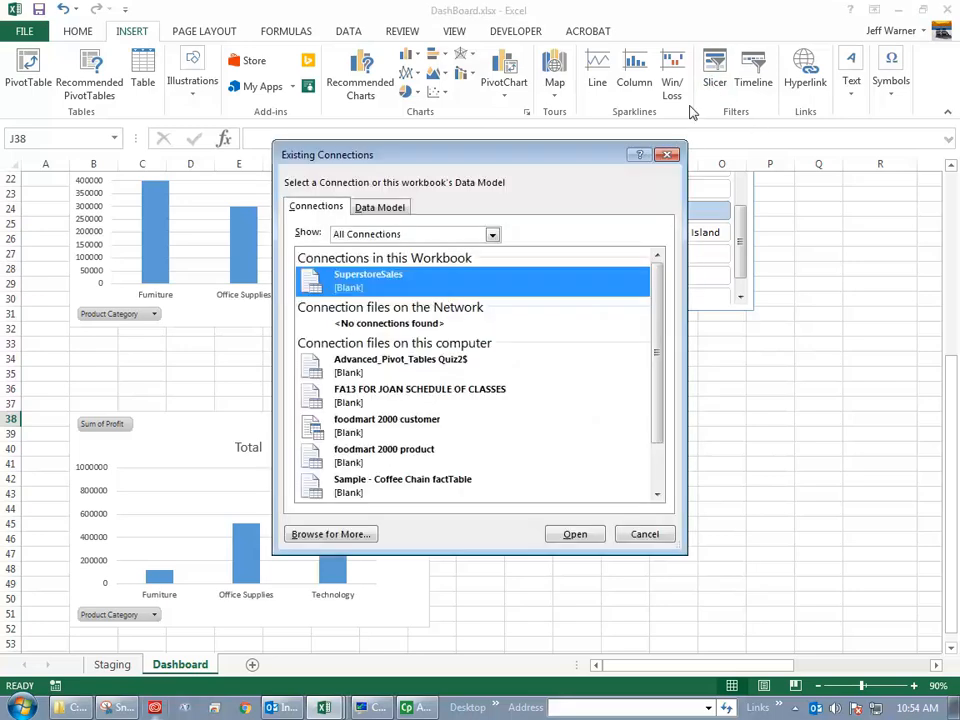
left_click(576, 535)
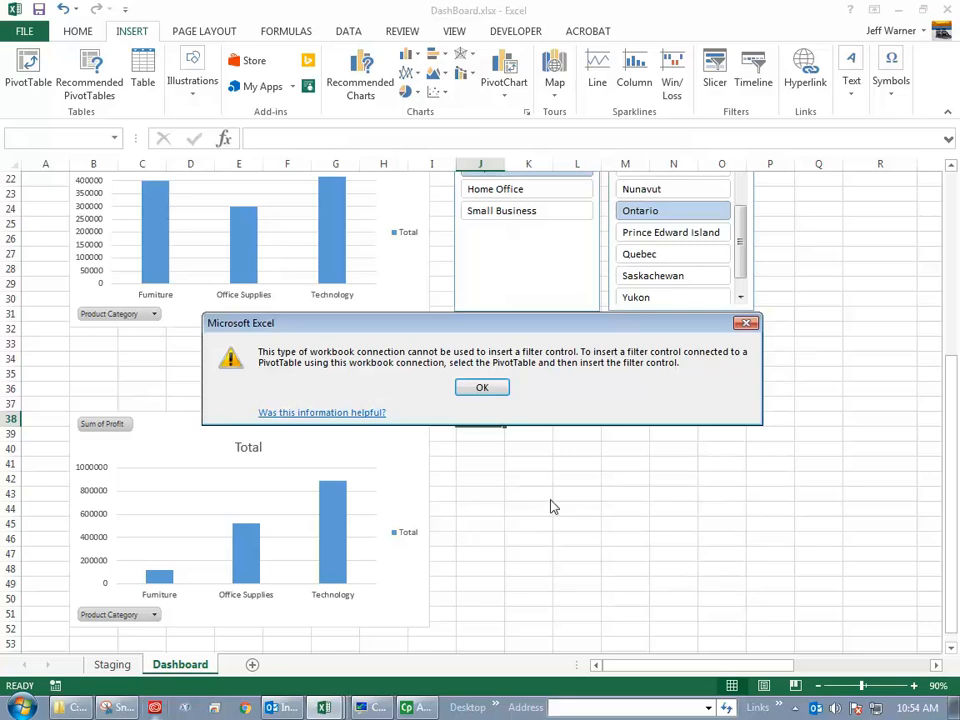
left_click(482, 389)
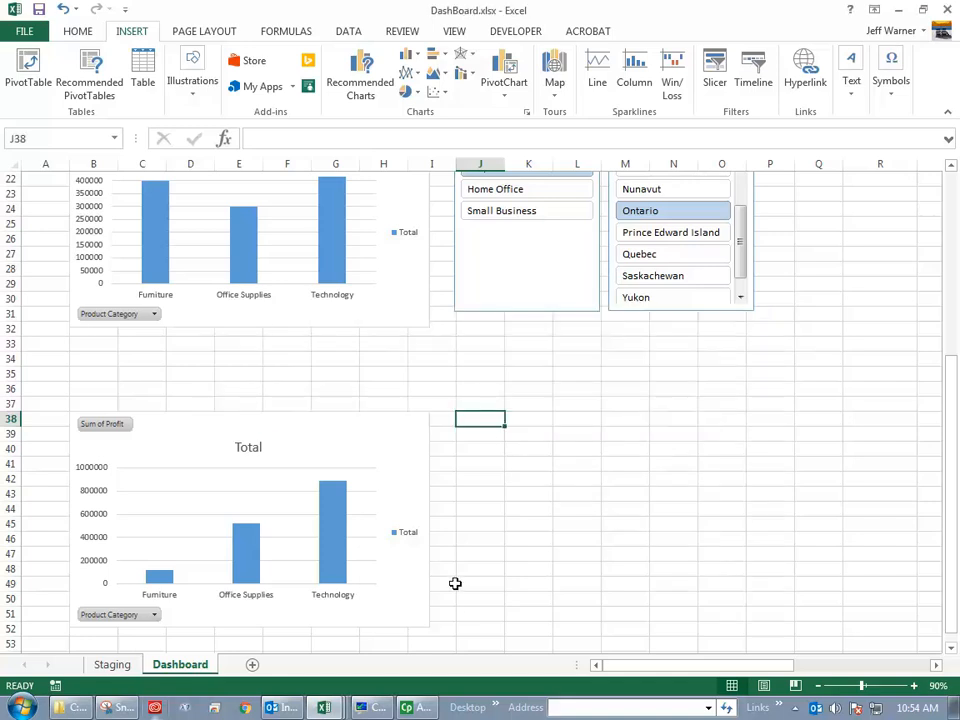
Step: Select the Furniture row of the profit pivot table on the Staging sheet and close the PivotTable Fields pane
left_click(108, 665)
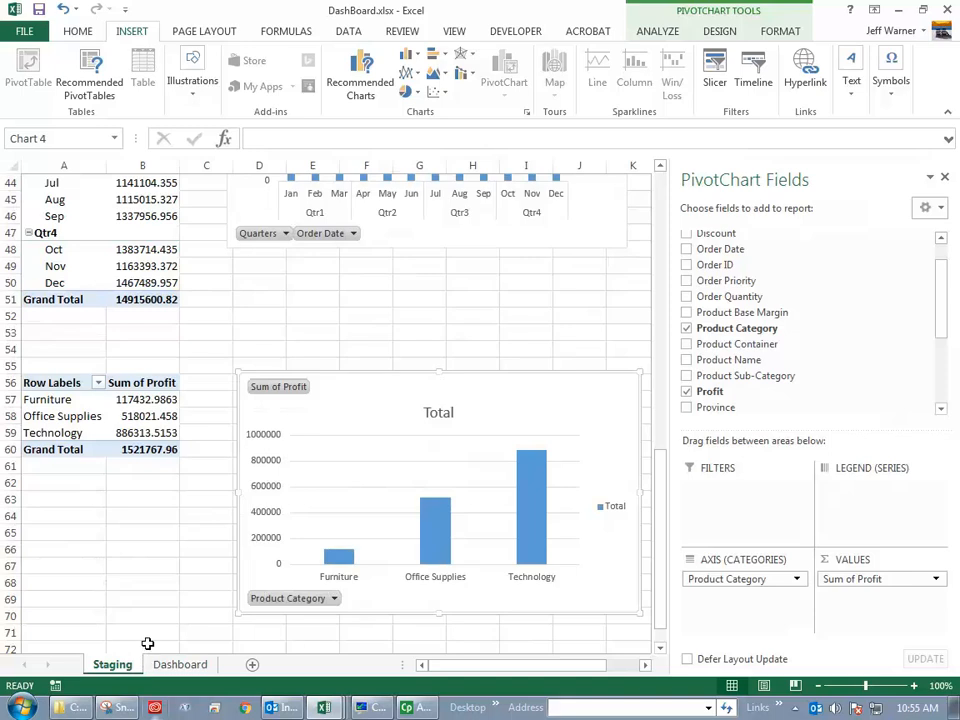
left_click(553, 443)
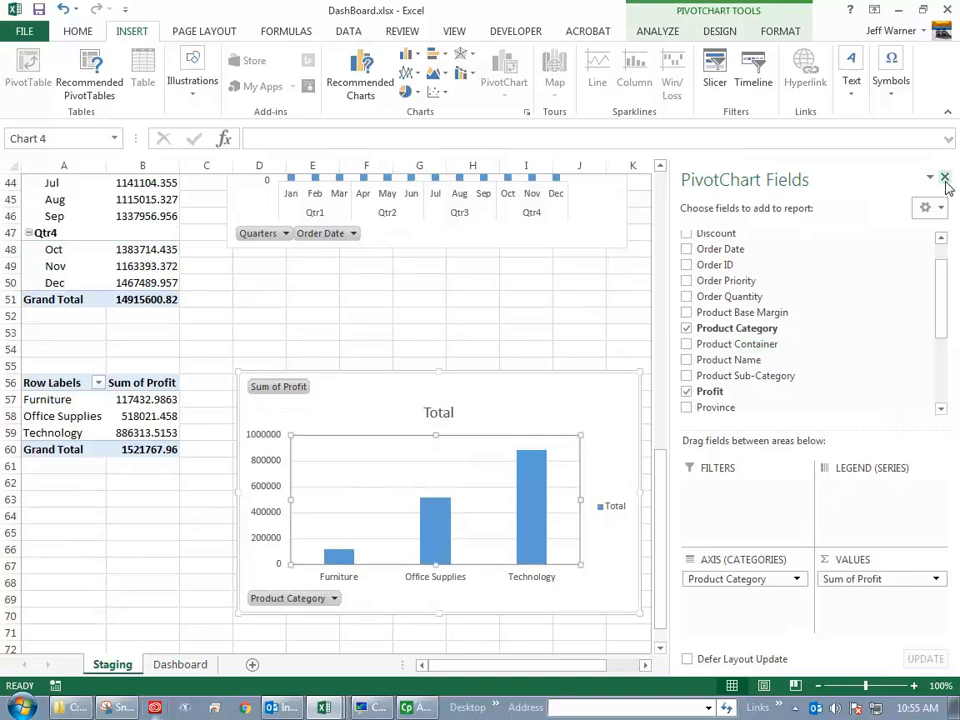
left_click(41, 397)
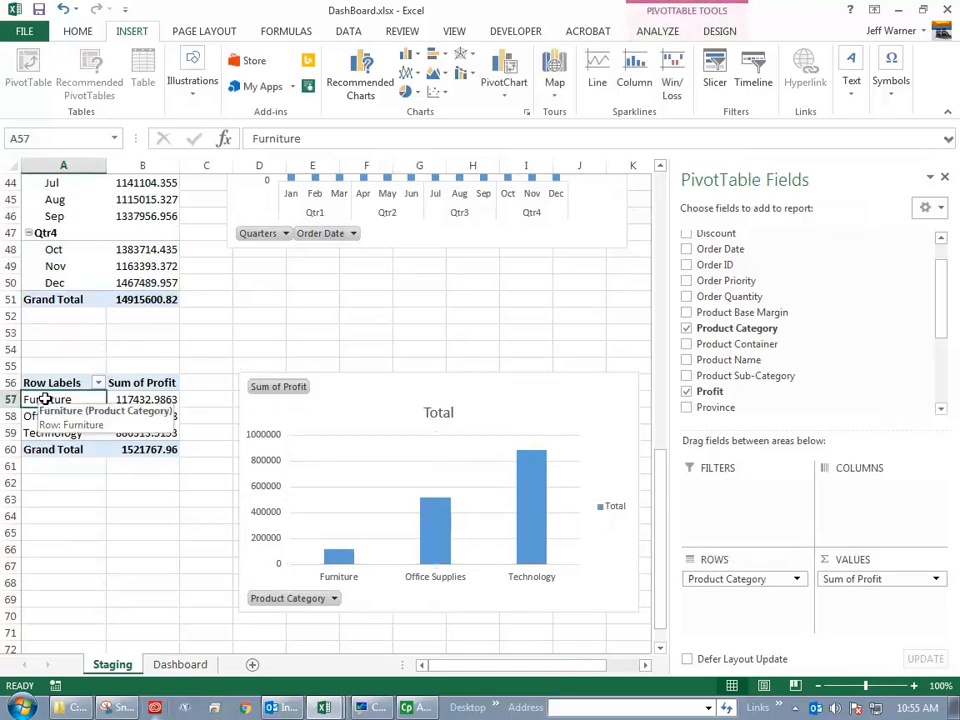
left_click(944, 177)
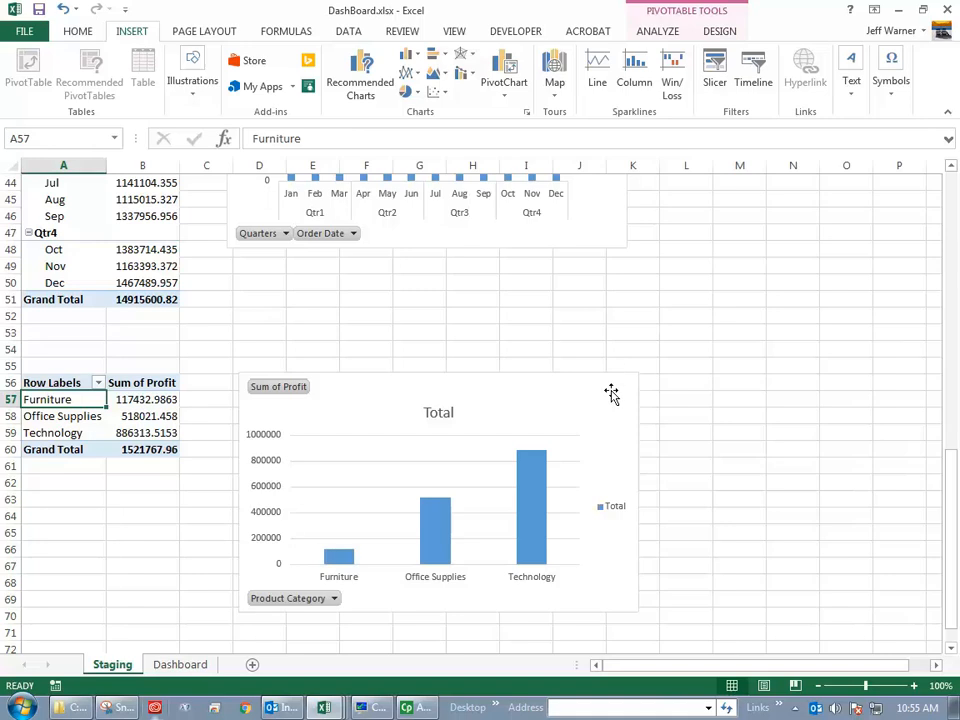
Step: Try to insert a slicer at cell L56 of the Staging sheet using the SuperstoreSales workbook connection
left_click(687, 383)
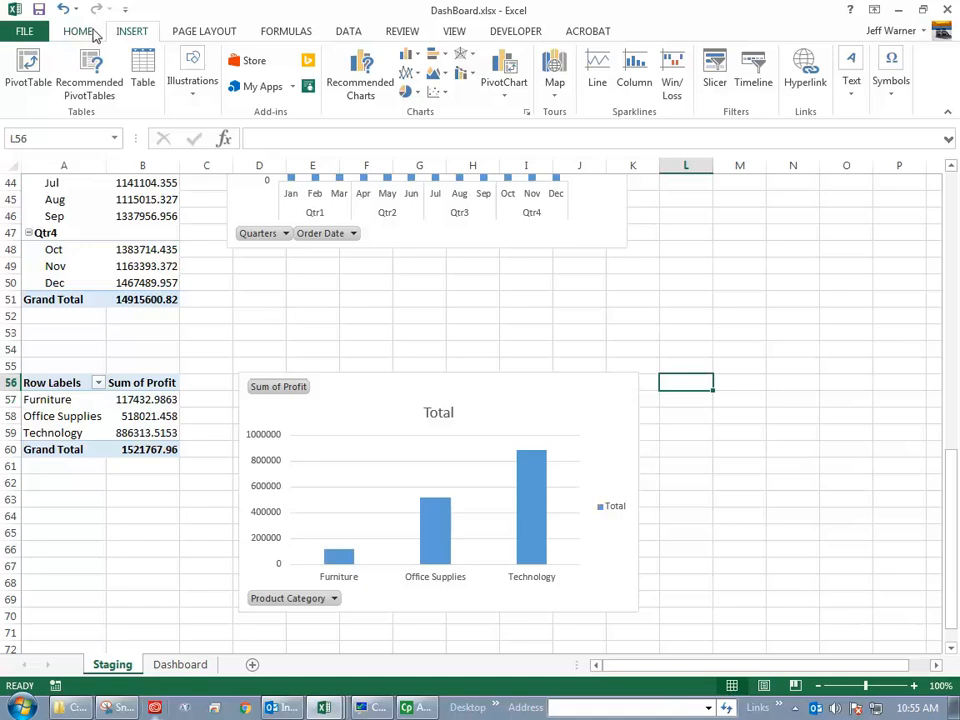
left_click(714, 75)
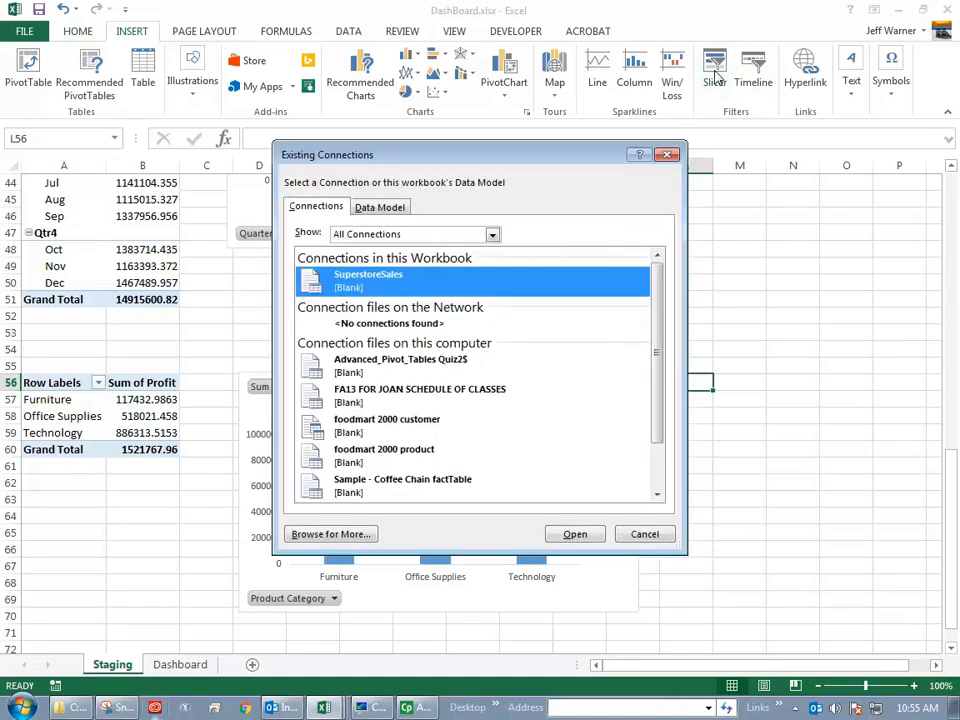
left_click(578, 538)
left_click(485, 389)
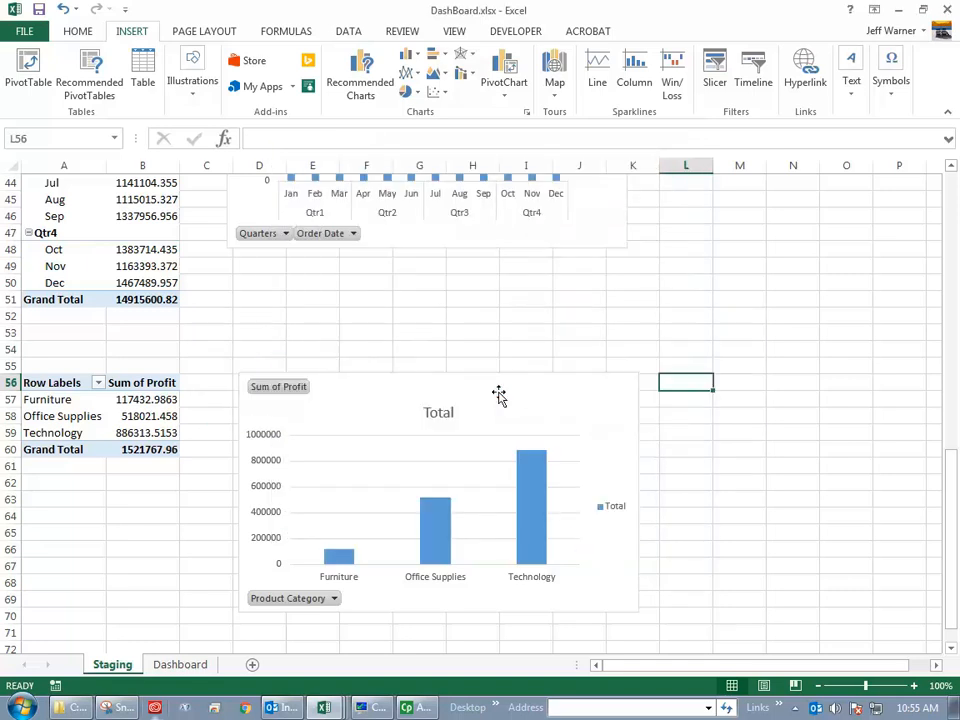
right_click(709, 398)
key("Escape")
Step: Insert a Customer Segment slicer for the profit pivot table and place it beside the profit chart, starting near cell K56
left_click(46, 399)
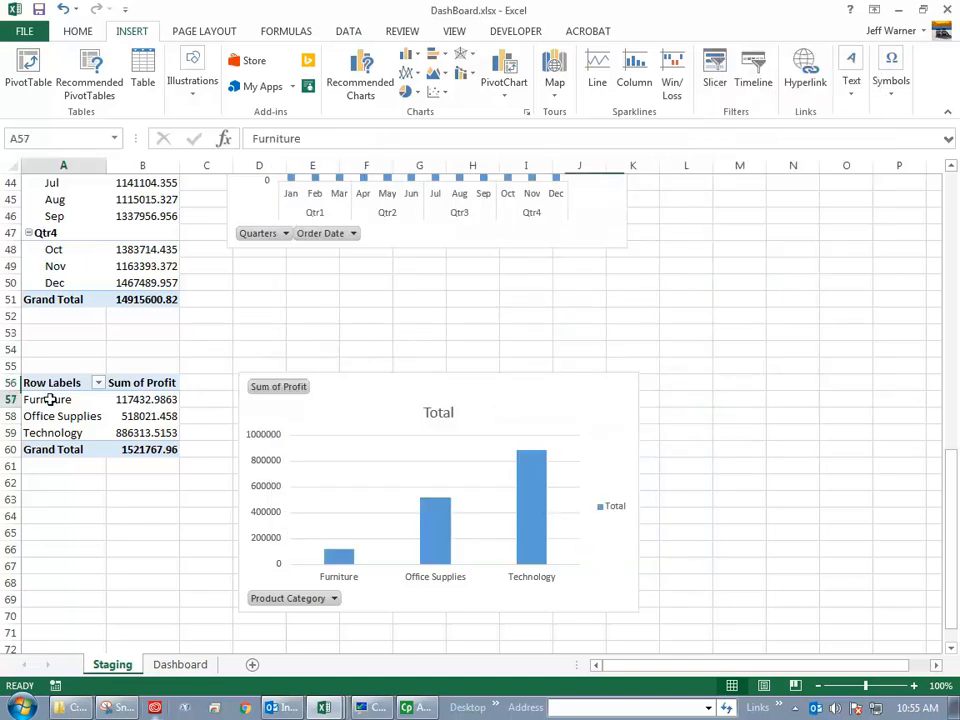
left_click(715, 82)
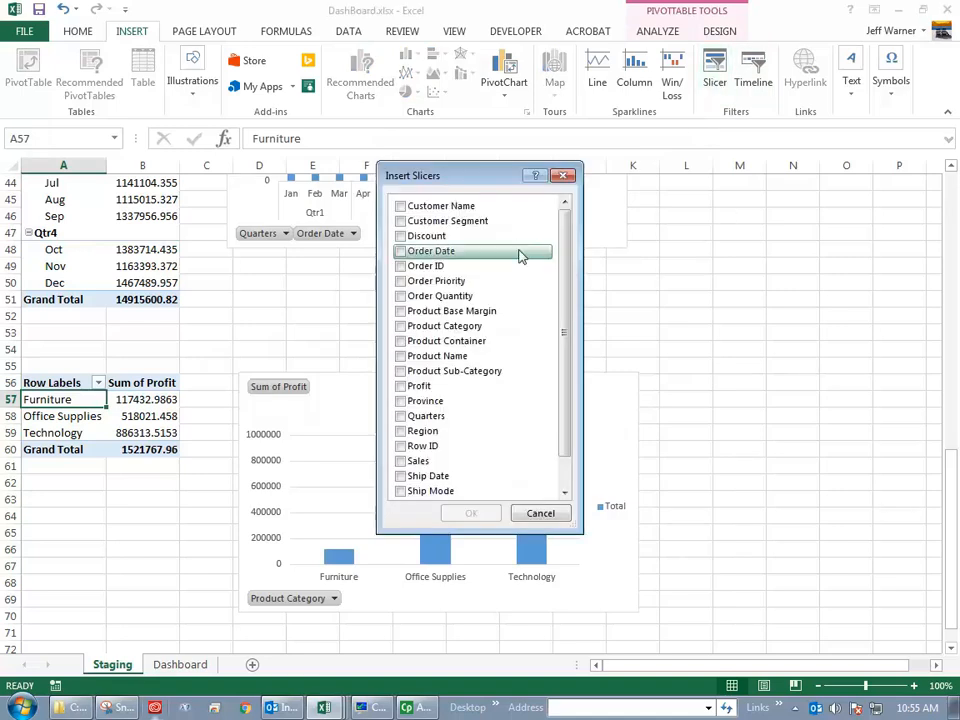
left_click_drag(510, 183, 530, 55)
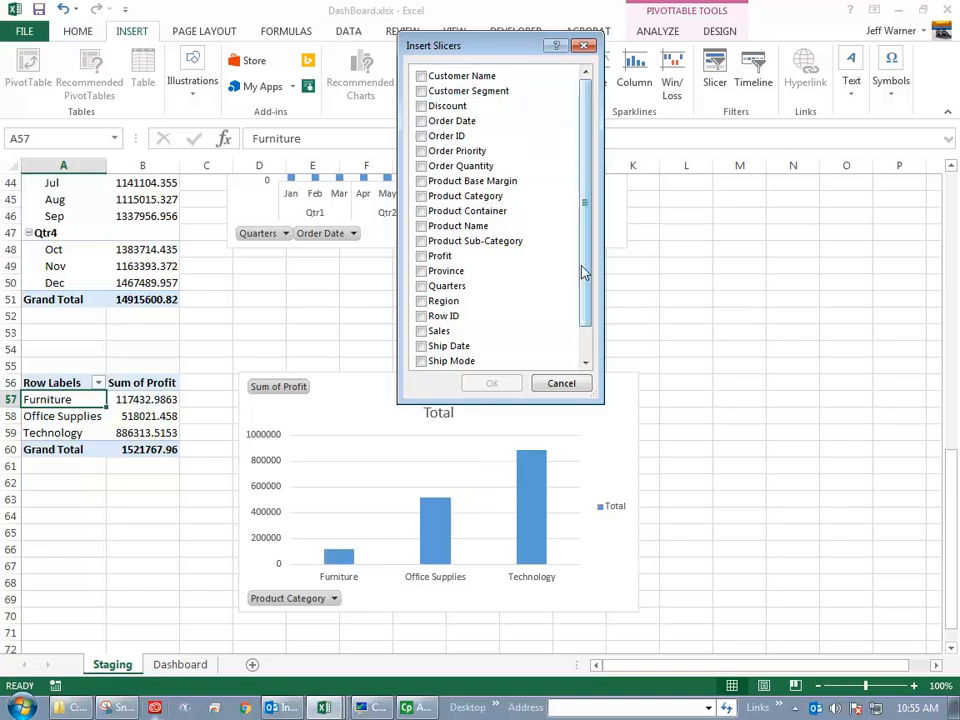
mouse_move(583, 265)
left_mouse_down()
mouse_move(583, 291)
mouse_move(585, 257)
left_mouse_up()
left_click(421, 92)
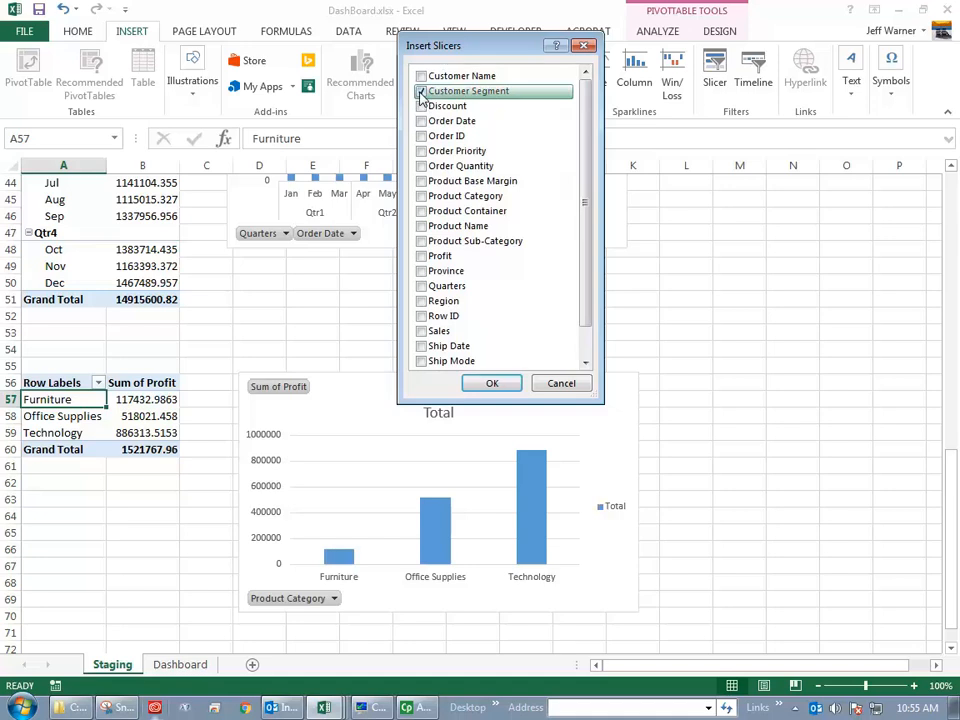
left_click(492, 383)
left_click_drag(480, 320, 720, 390)
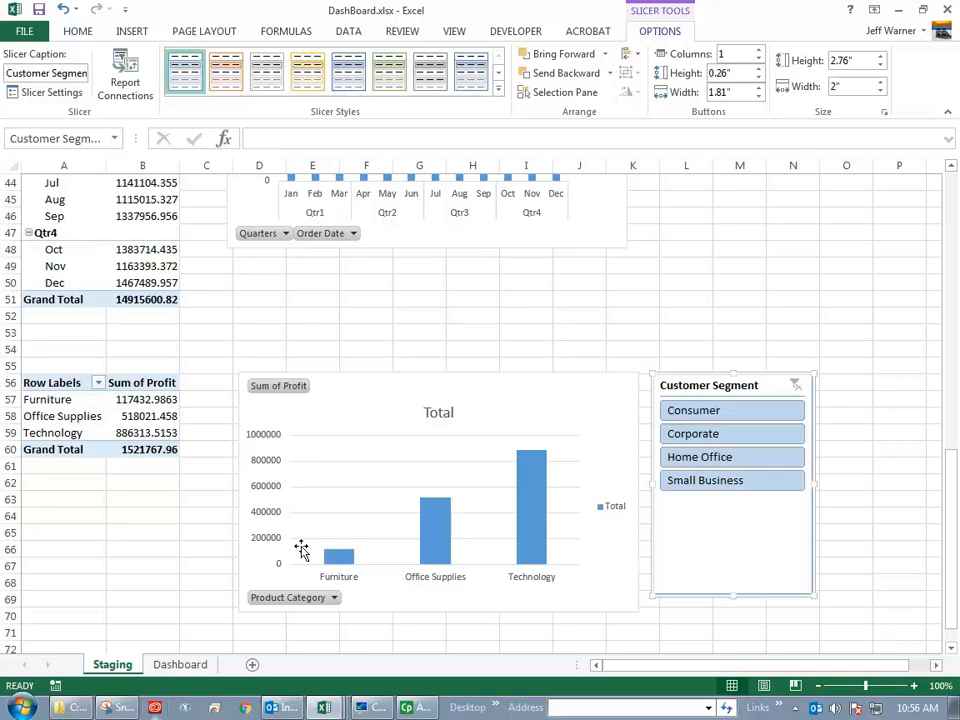
Step: Test the new Customer Segment slicer with Consumer, Corporate and Home Office, ending with the profit data filtered to Small Business
left_click(697, 416)
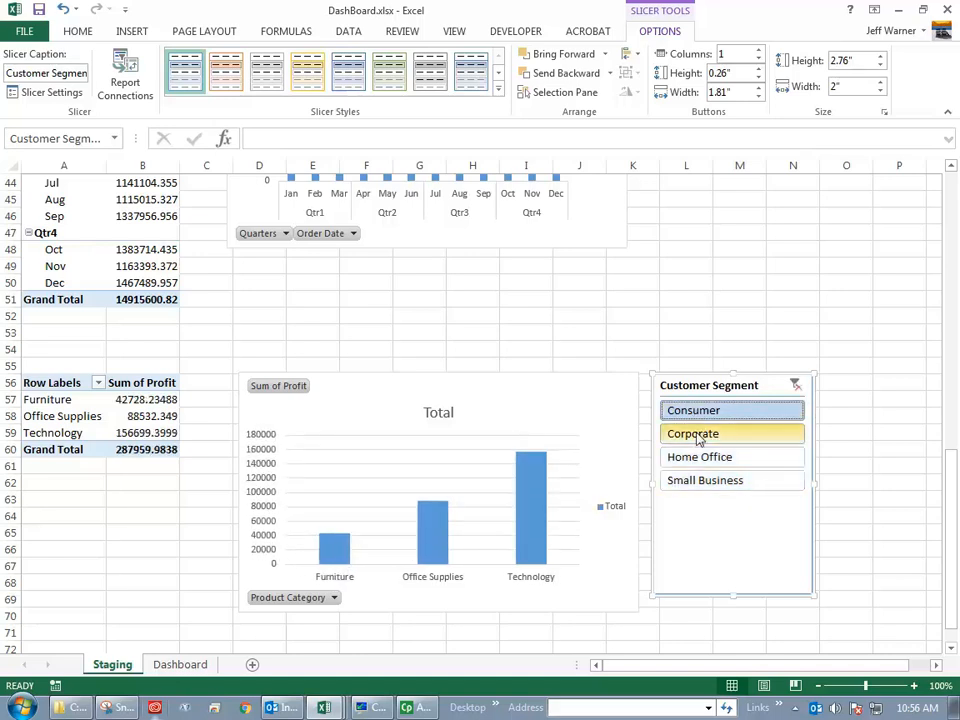
left_click(699, 438)
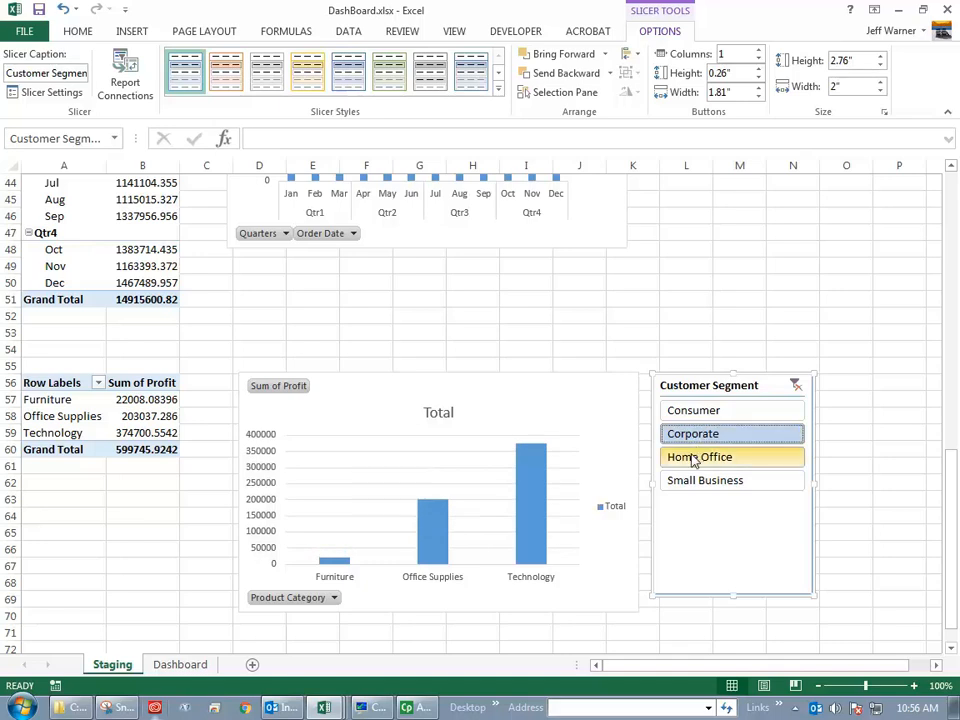
left_click(693, 459)
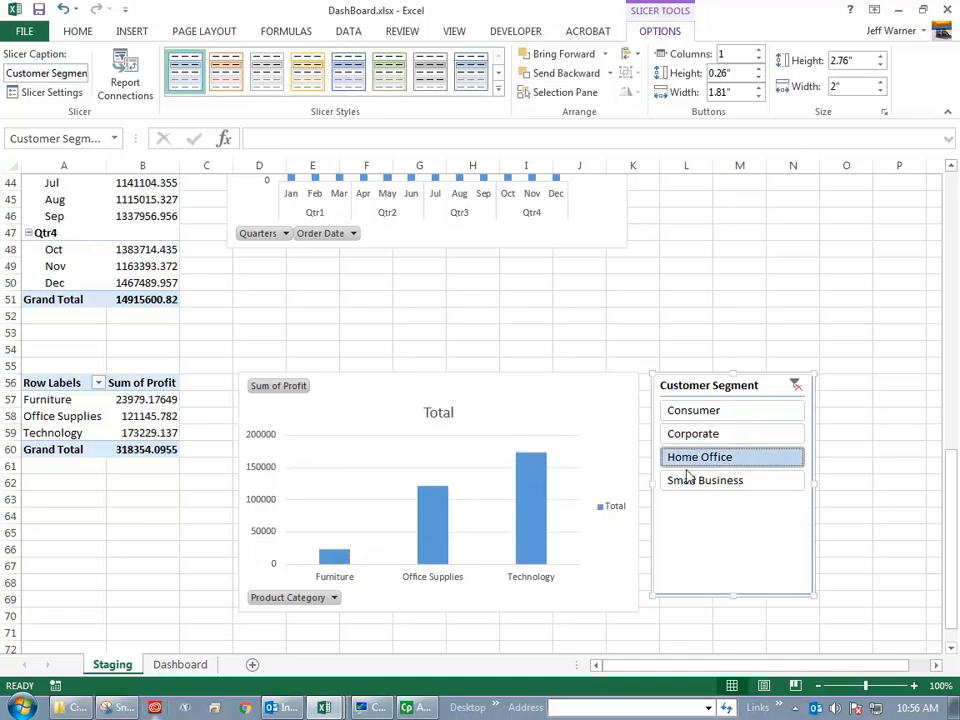
left_click(682, 483)
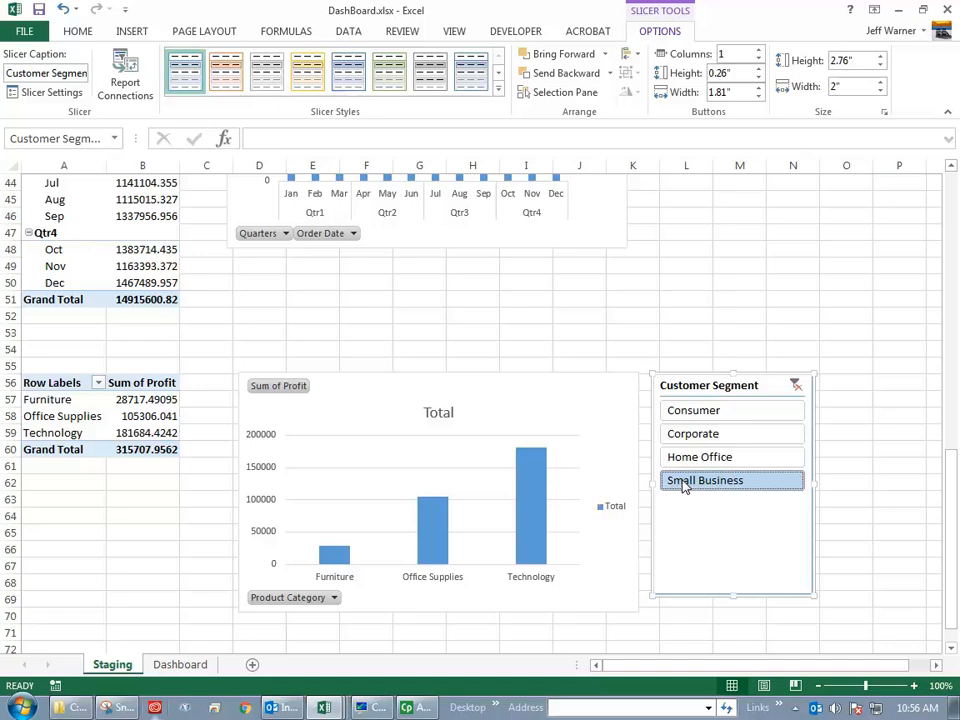
Step: Copy the profit column chart together with its Customer Segment slicer from the Staging sheet
left_click(492, 405)
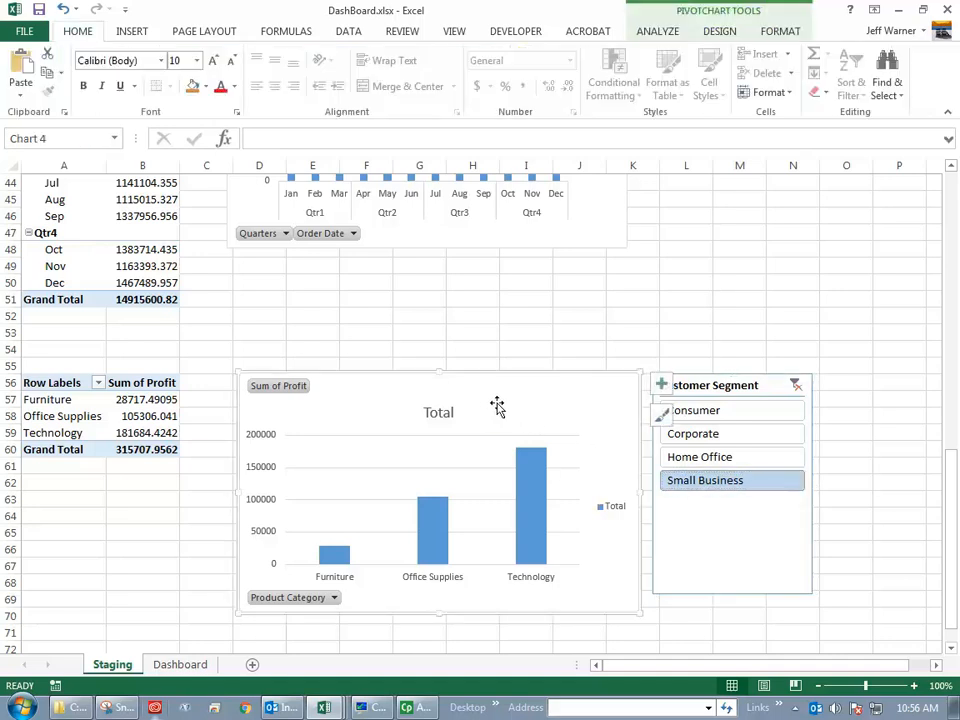
left_click(730, 390)
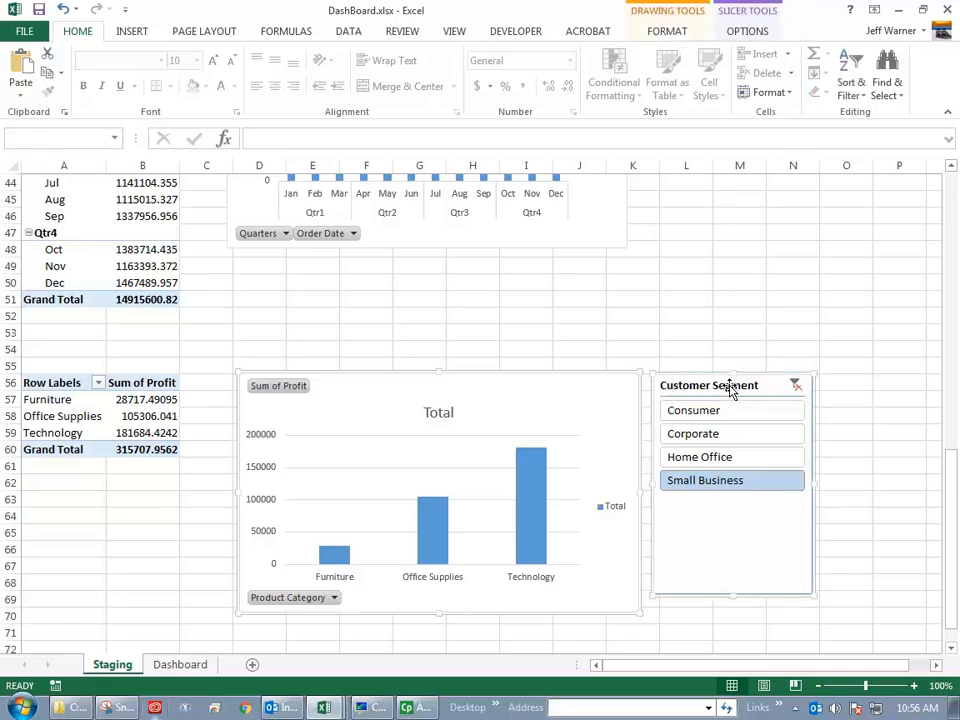
right_click(731, 391)
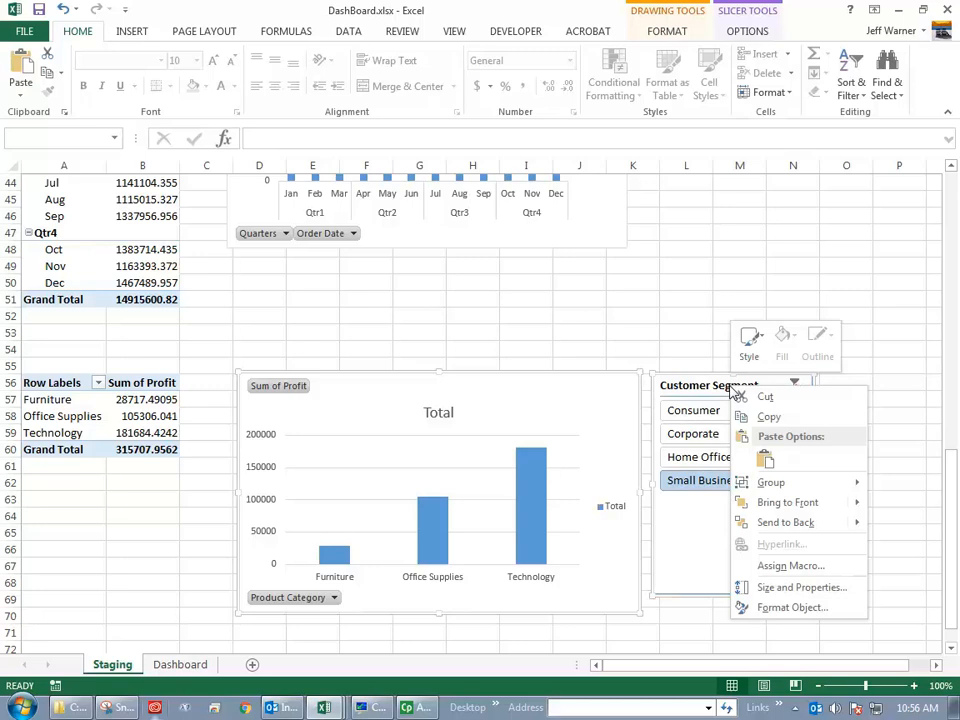
left_click(765, 416)
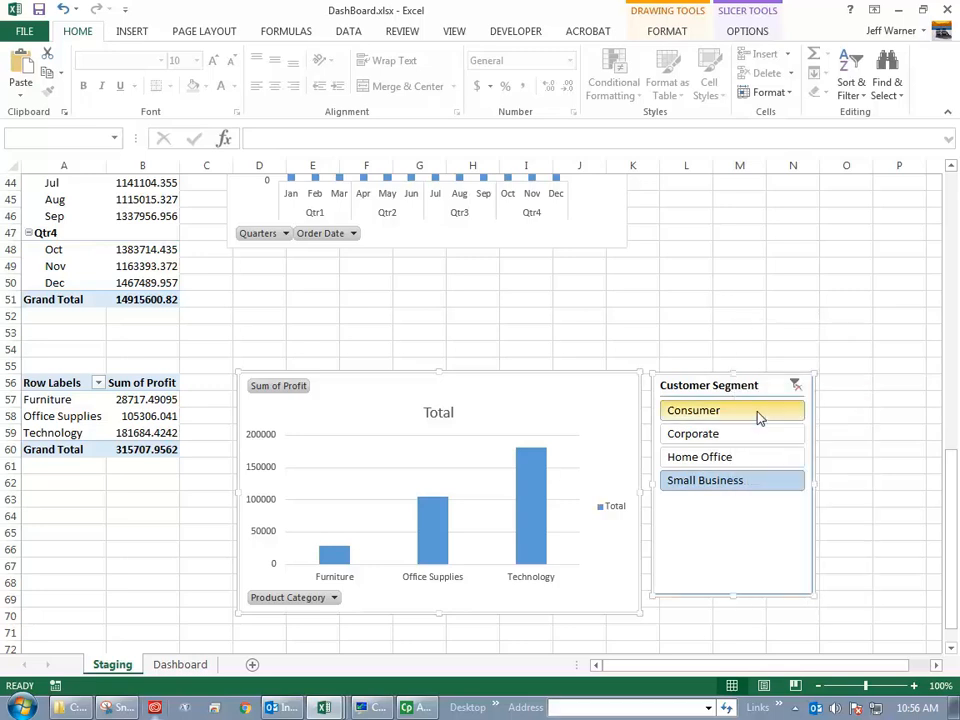
Step: On the Dashboard sheet, test the profit pie chart's Customer Segment slicer with Home Office, Corporate and Consumer, ending on Small Business
left_click(172, 665)
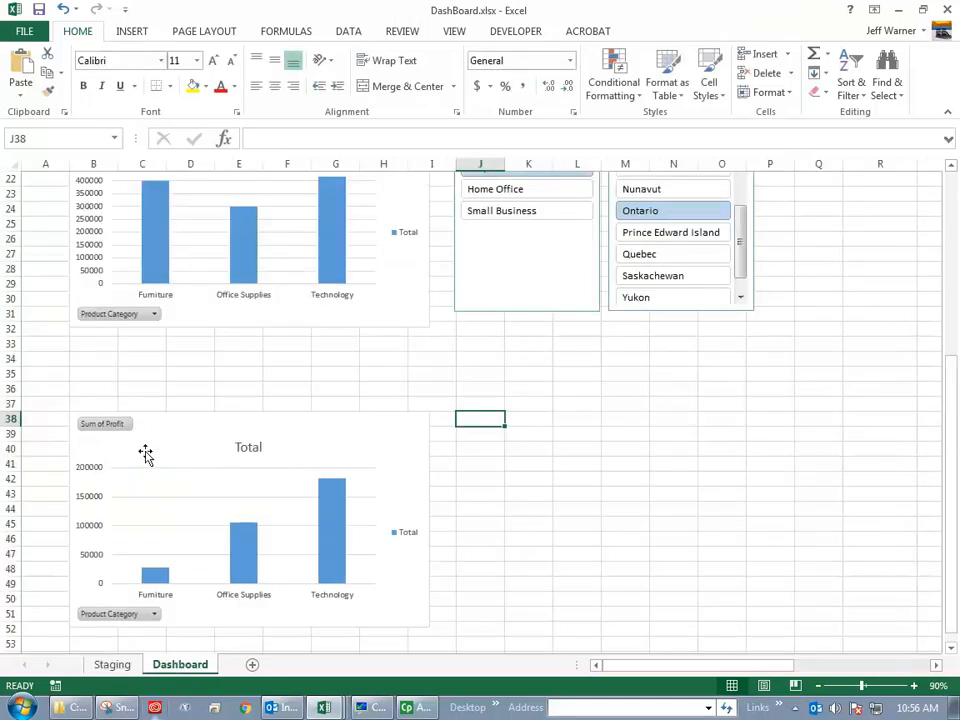
scroll(407, 428, "up", 7)
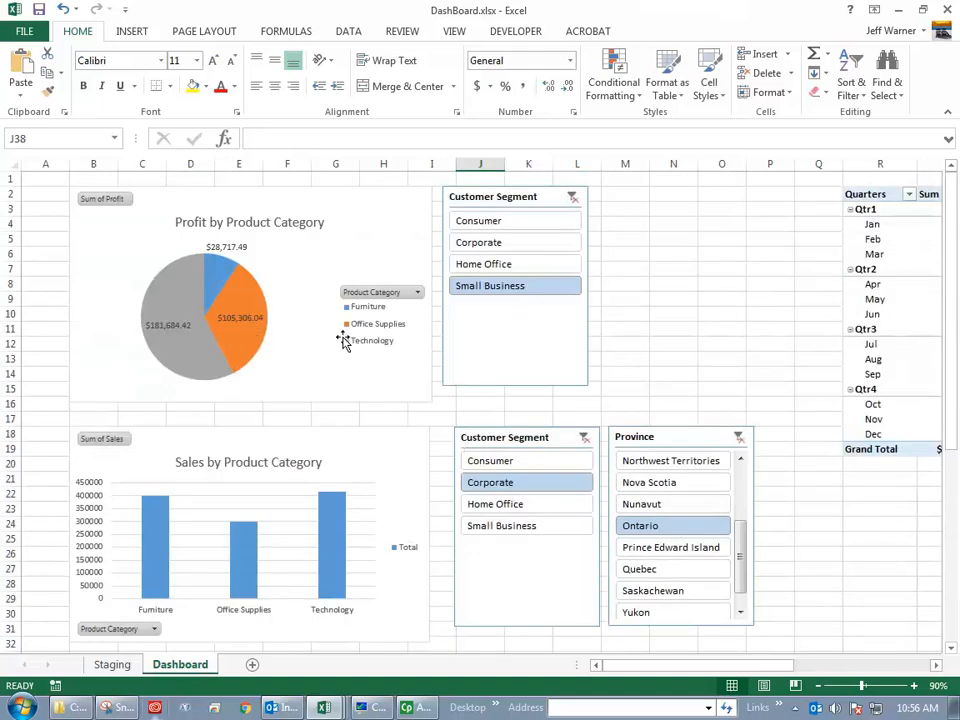
left_click(267, 268)
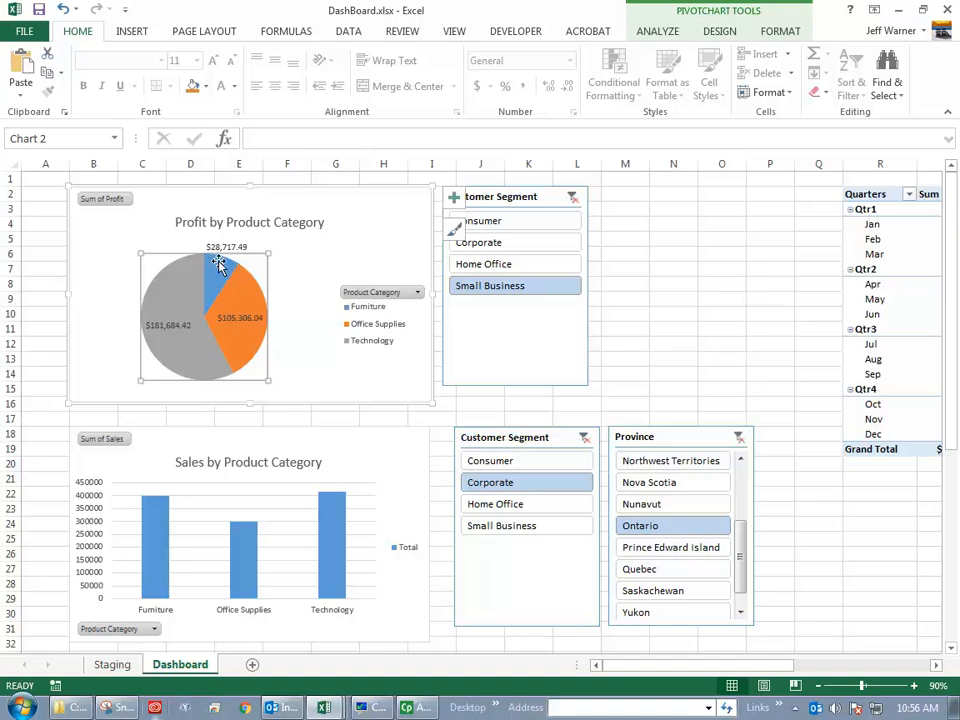
left_click(483, 266)
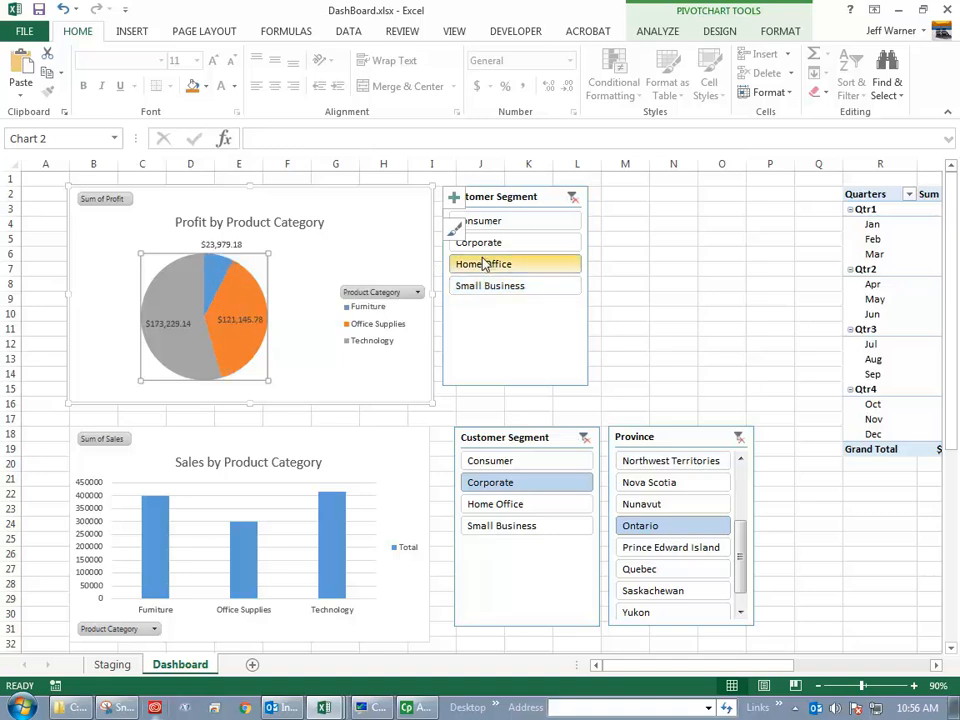
left_click(480, 242)
left_click(480, 224)
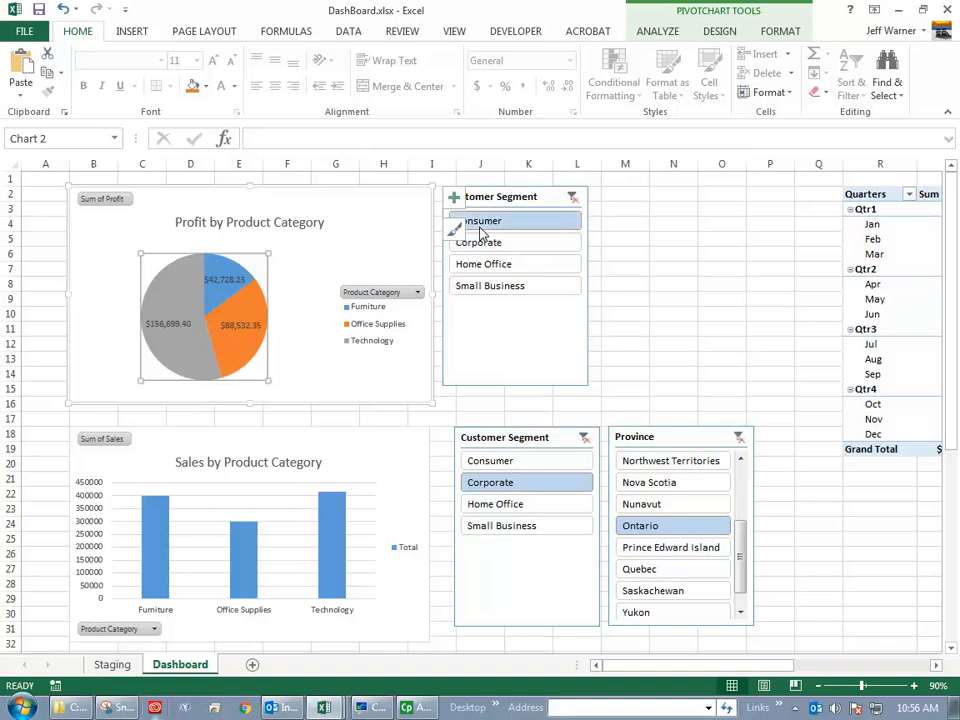
left_click(480, 243)
left_click(483, 266)
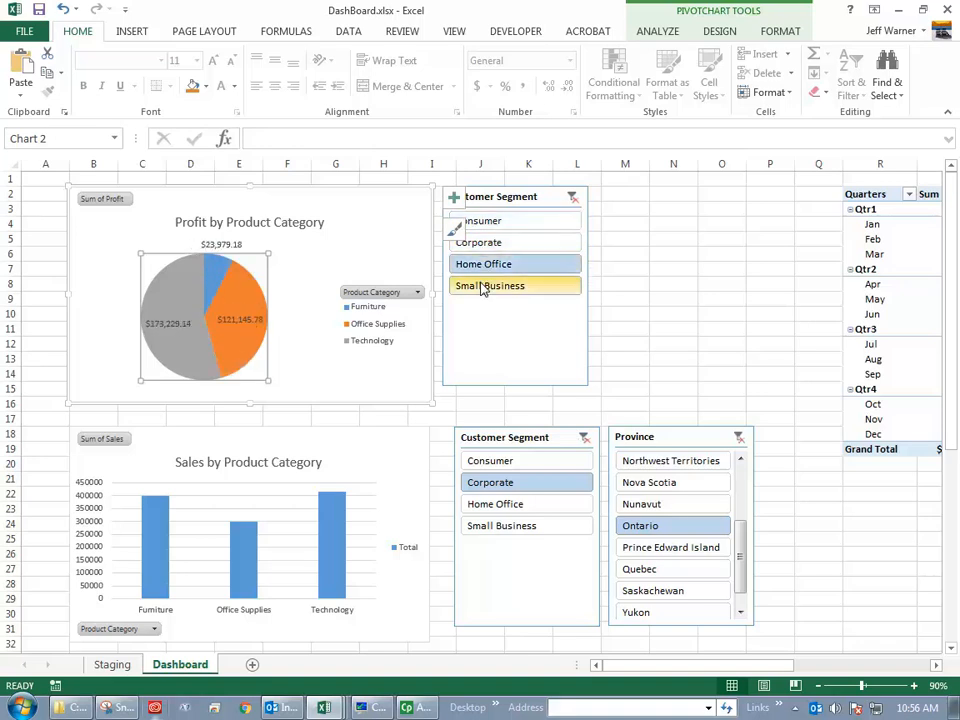
left_click(484, 285)
Step: Examine the Sales by Product Category chart and the quarterly sales table with its percentage selector on the Dashboard sheet
scroll(679, 375, "down", 3)
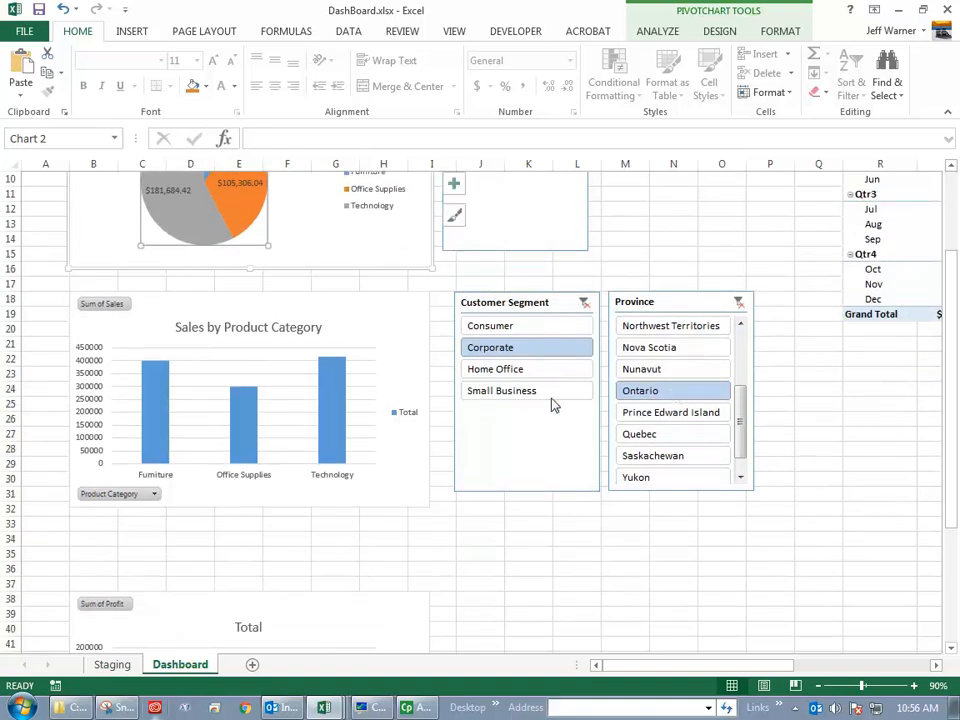
mouse_move(322, 381)
left_click(855, 666)
left_click_drag(855, 666, 806, 665)
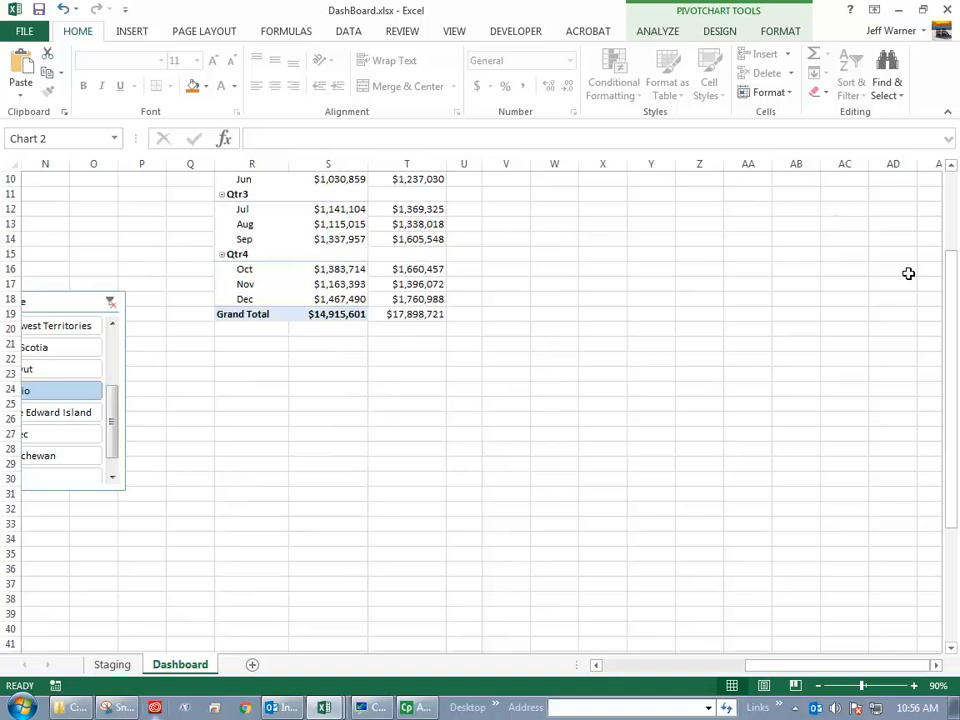
left_click(953, 199)
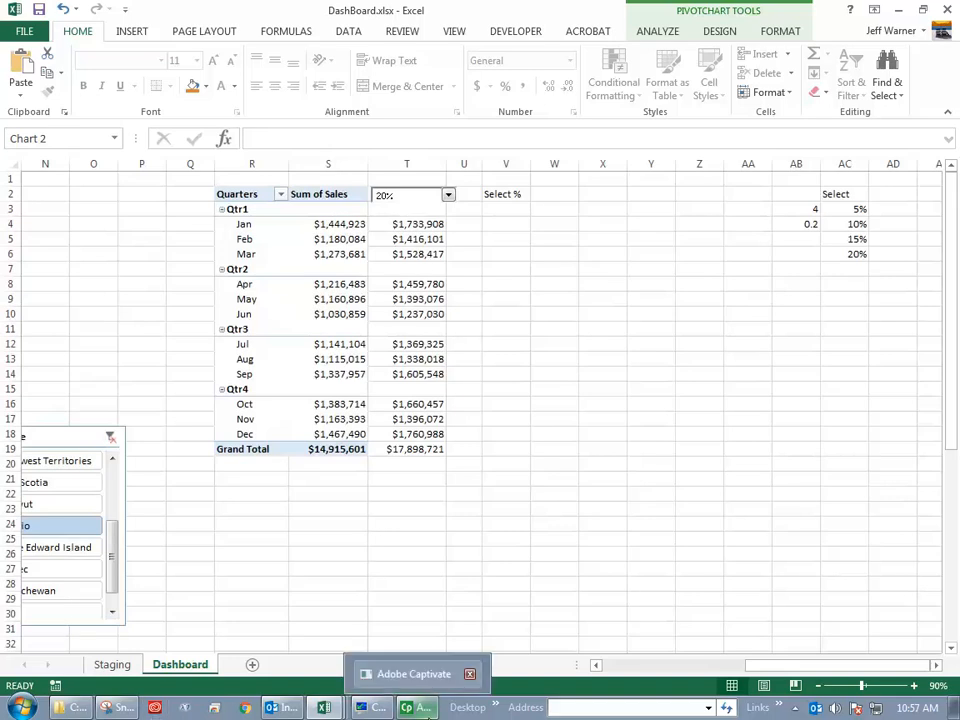
Step: Create a PivotTable at cell A75 of the Staging sheet using the SuperstoreSales workbook connection
left_click(104, 667)
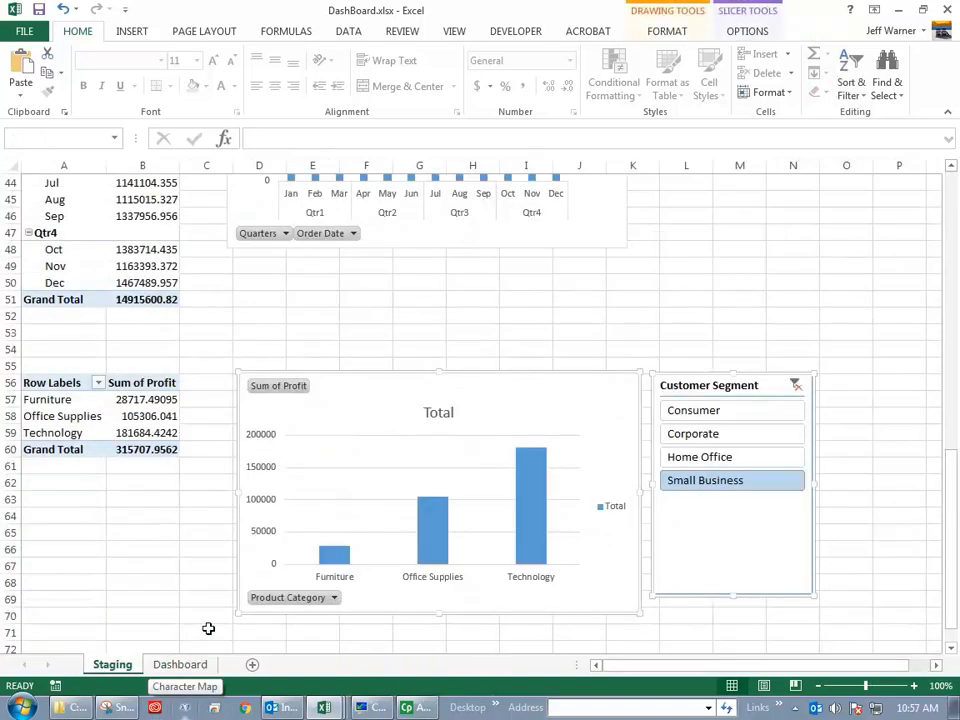
scroll(140, 570, "down", 4)
left_click(34, 499)
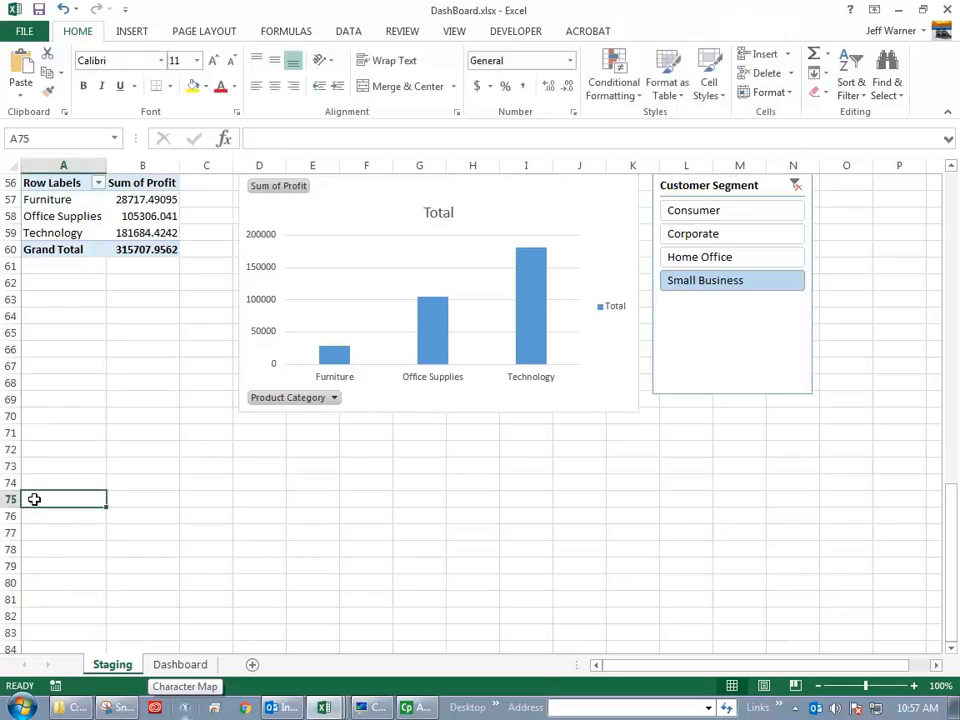
left_click(129, 32)
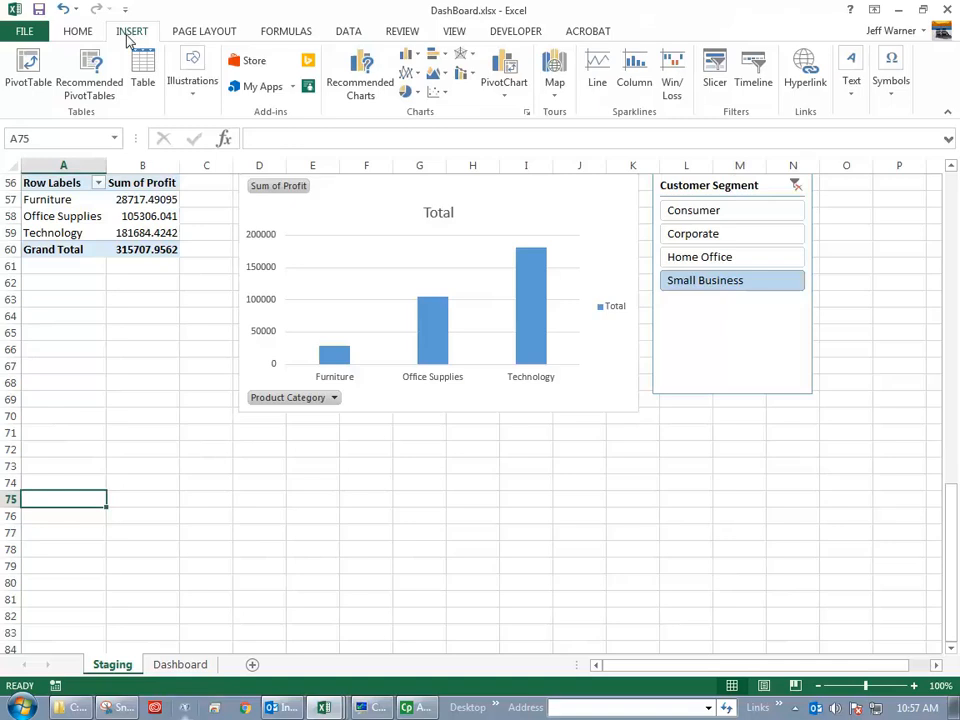
left_click(30, 68)
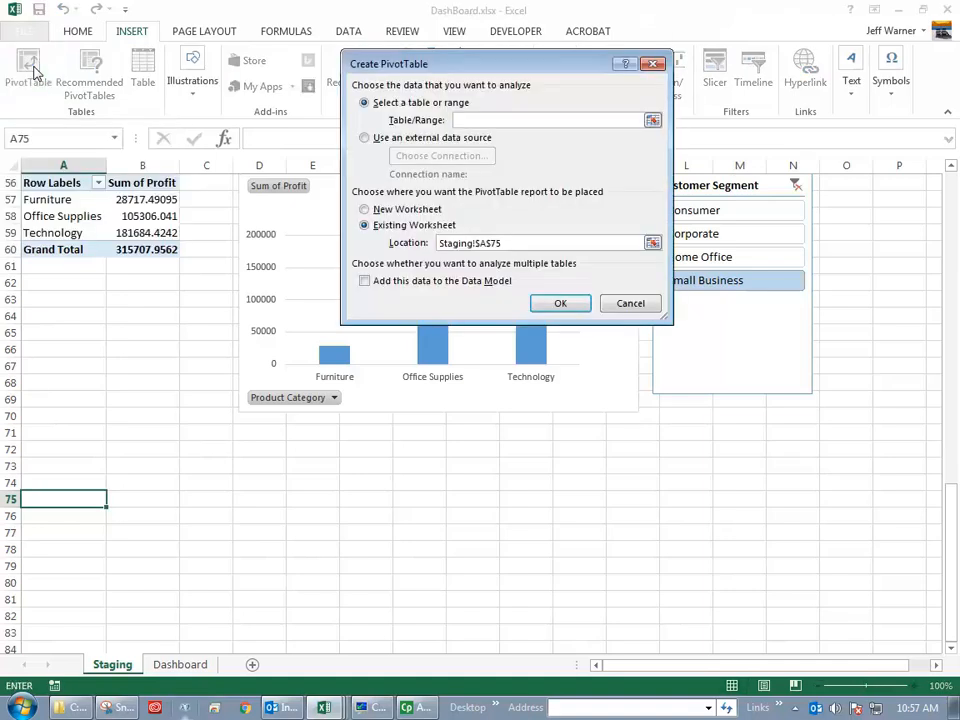
left_click(365, 138)
left_click(403, 157)
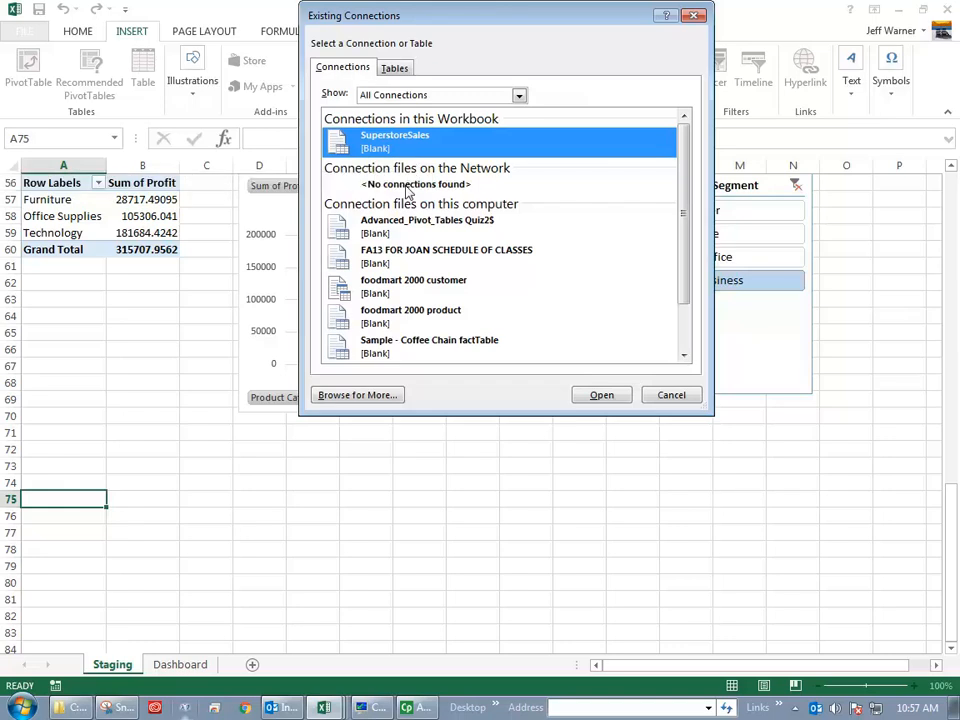
left_click(617, 398)
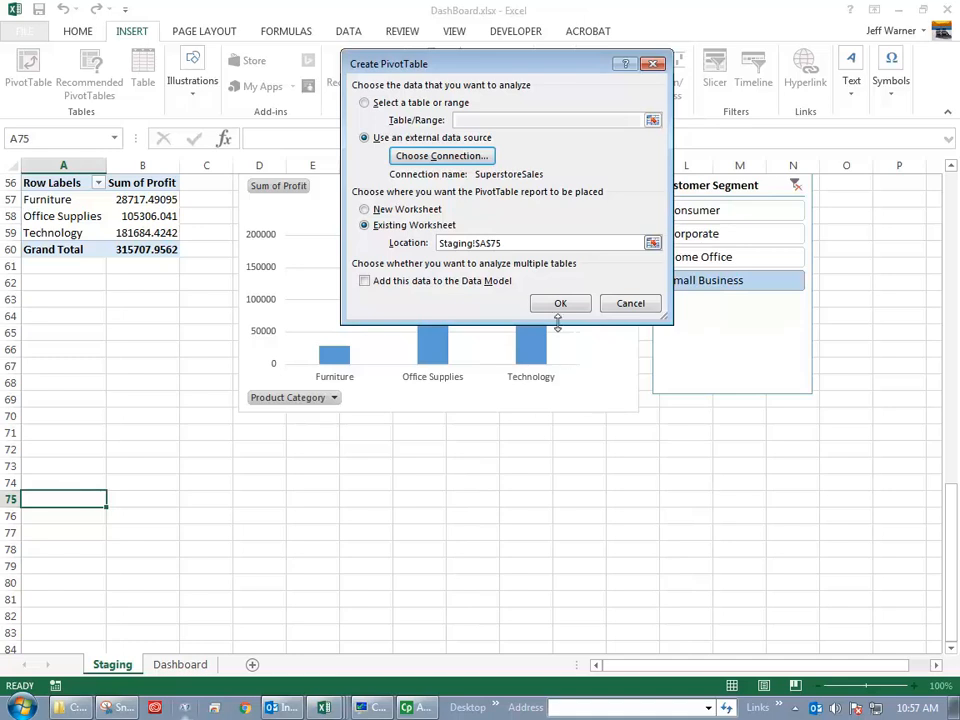
left_click(557, 305)
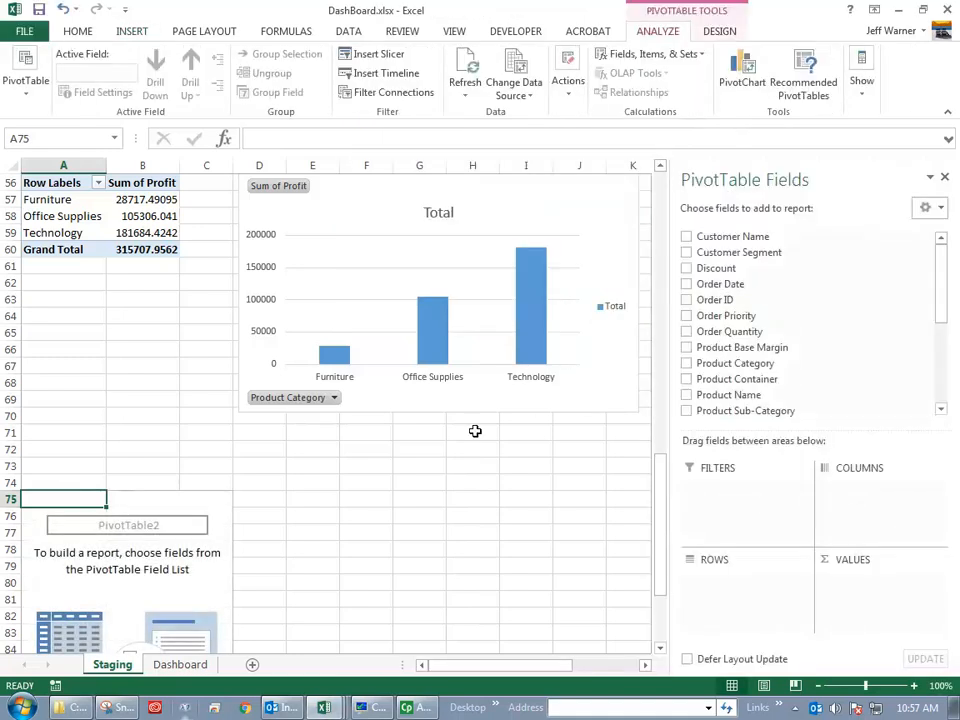
Step: Add Order Date as rows and Sales as summed values to the new PivotTable at A75
scroll(475, 431, "down", 3)
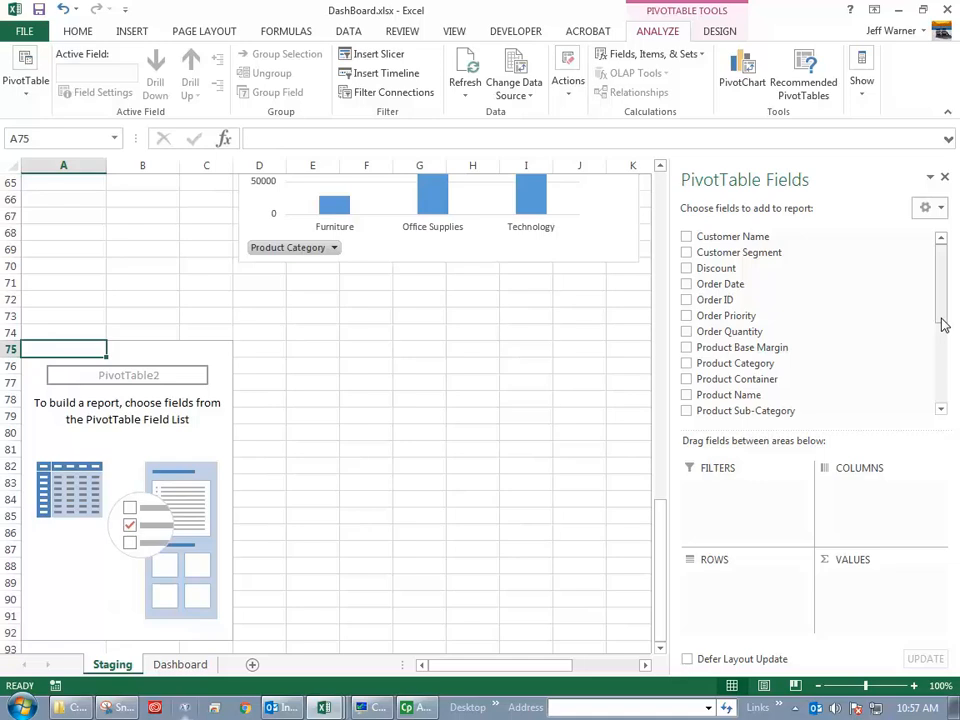
left_click(687, 285)
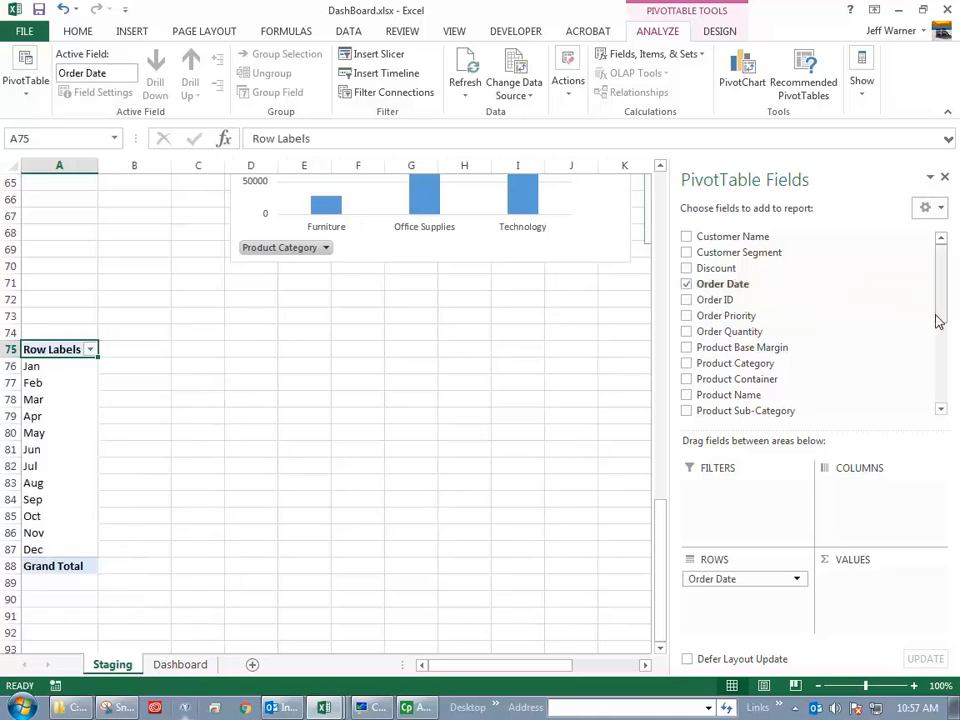
left_click_drag(936, 315, 938, 382)
left_click(686, 361)
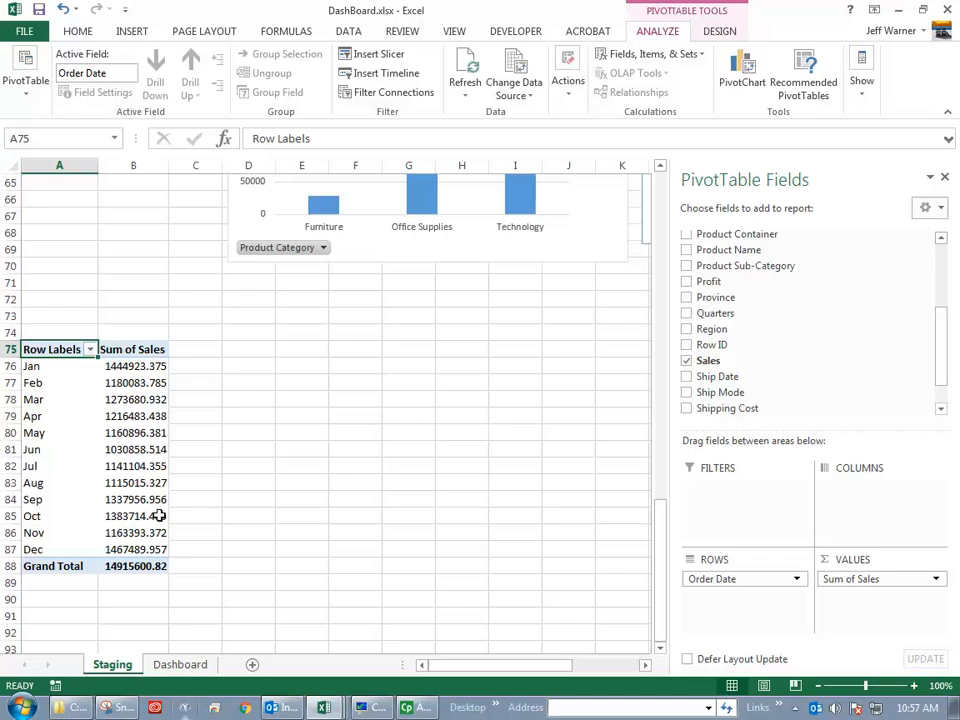
Step: Group the Order Date rows of the new PivotTable by Months and Quarters
left_click(48, 366)
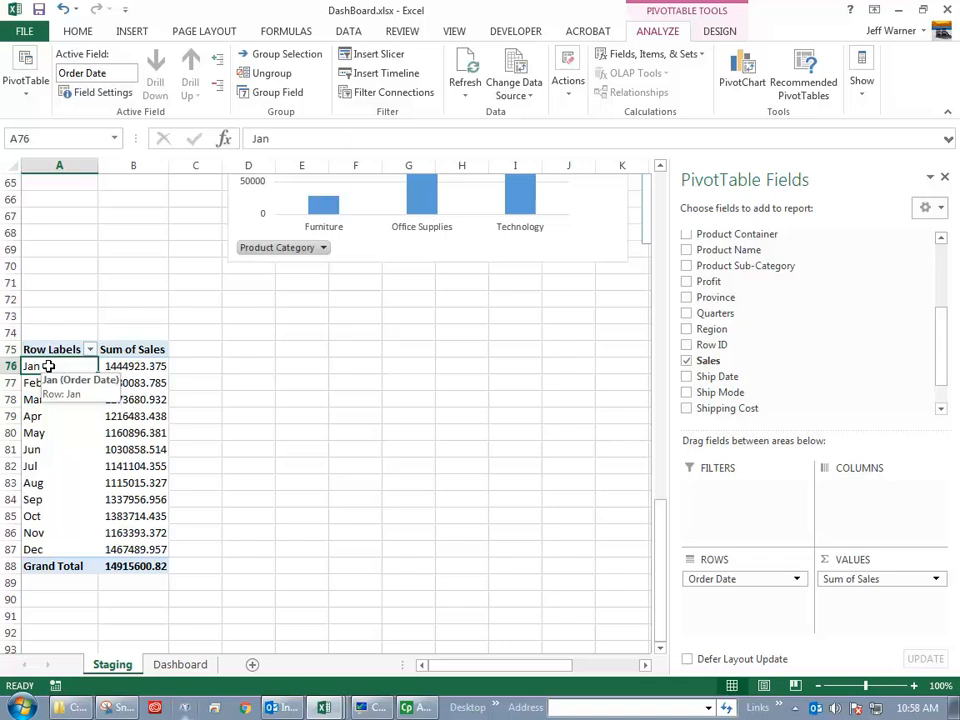
right_click(48, 366)
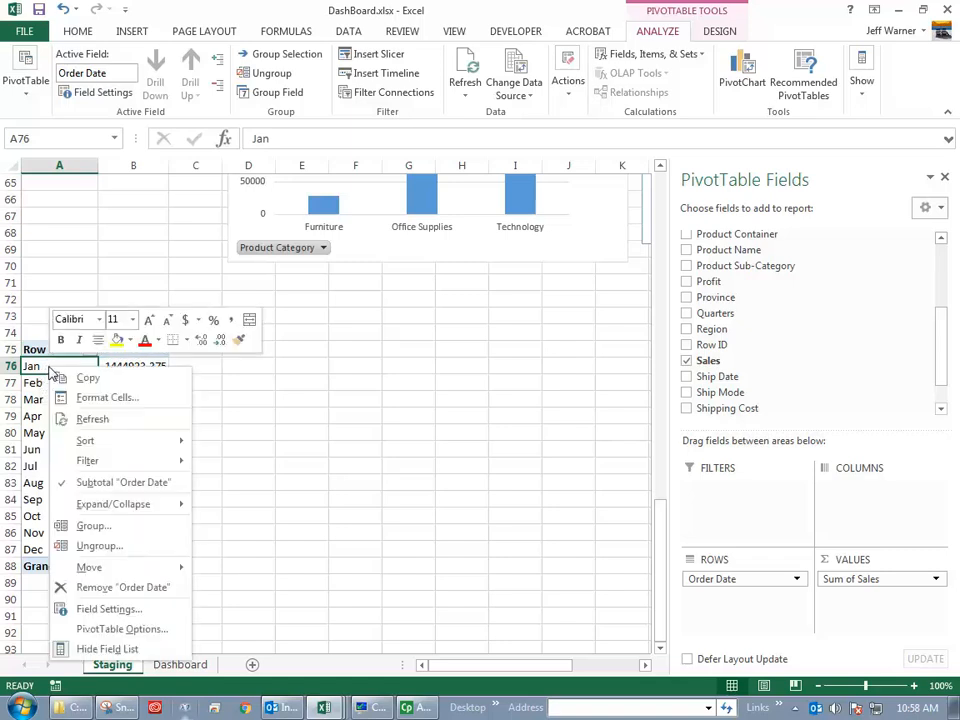
left_click(128, 528)
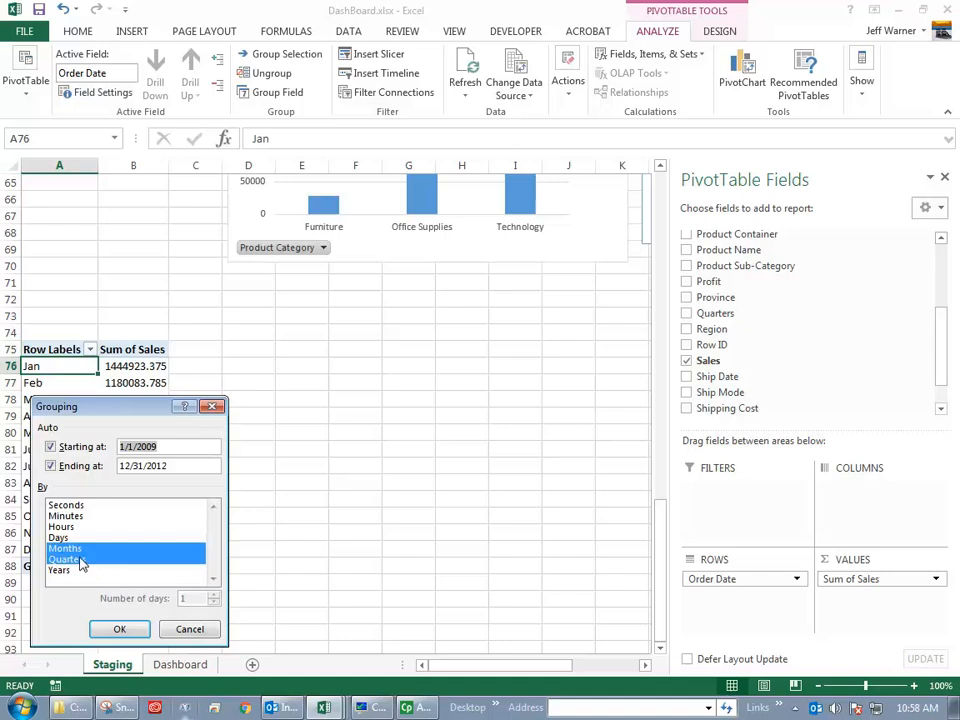
left_click(120, 629)
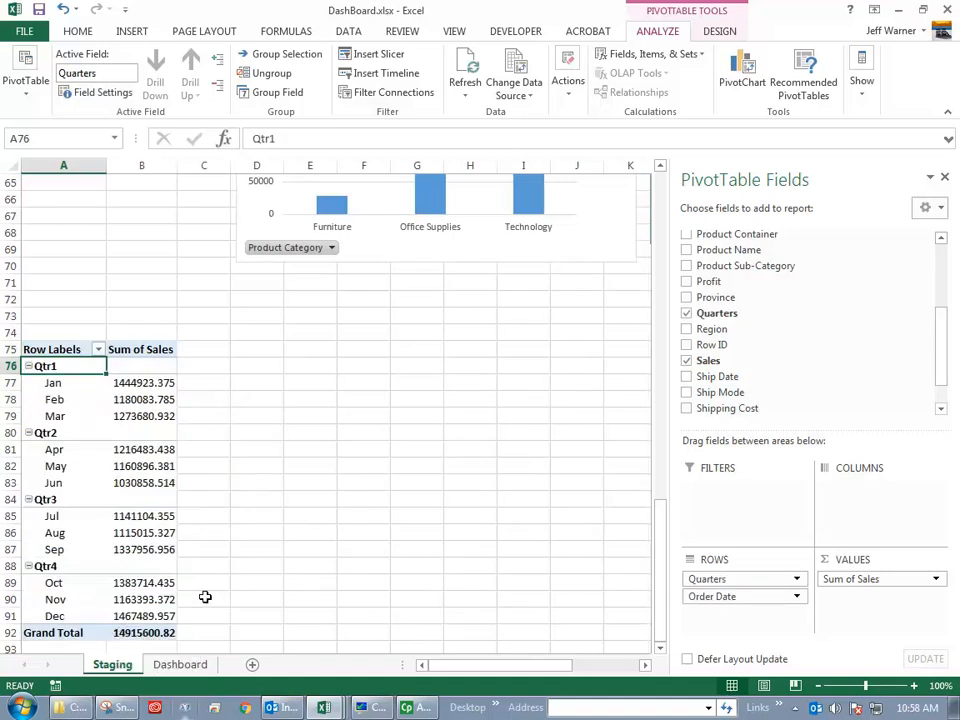
scroll(210, 597, "down", 1)
scroll(210, 597, "up", 1)
Step: Try to copy the quarterly sales pivot table A75:B92 from Staging to cell R24 of the Dashboard sheet
left_click_drag(41, 345, 111, 632)
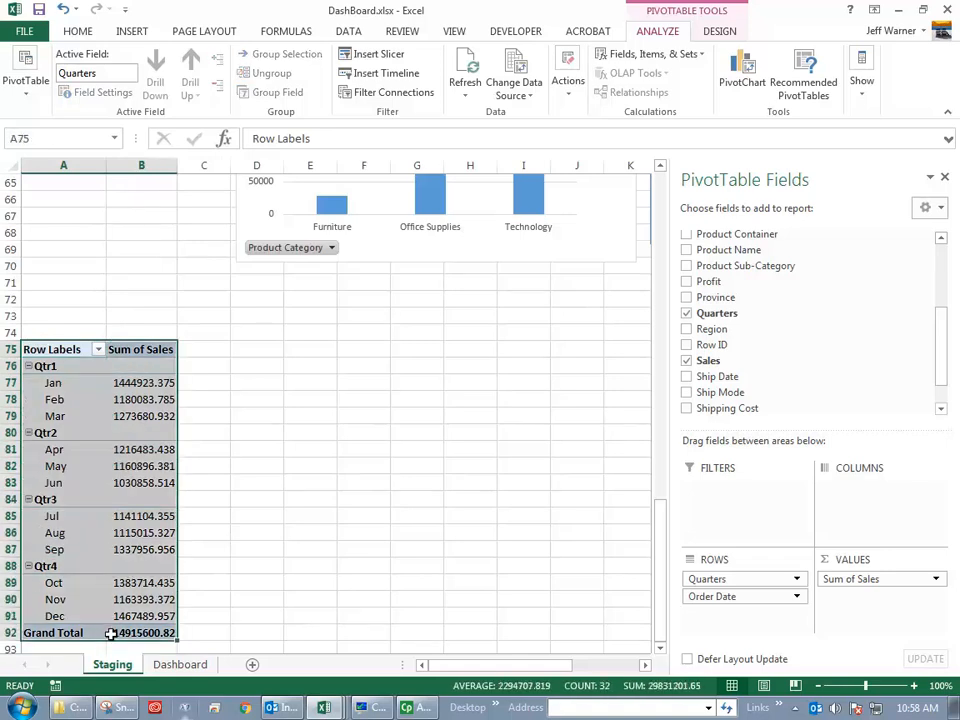
right_click(113, 592)
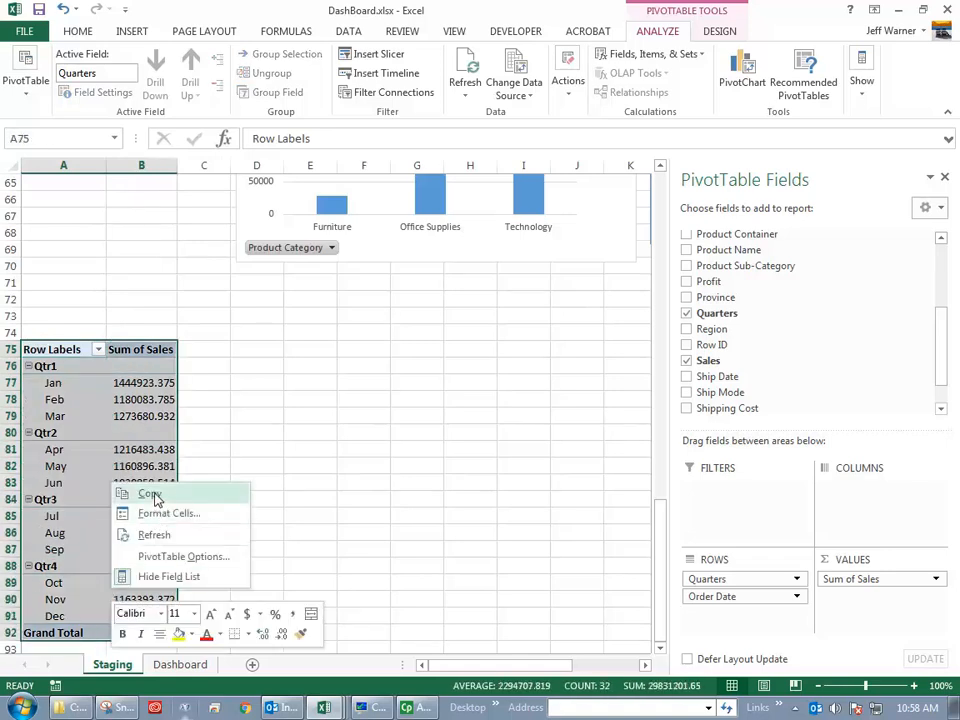
left_click(162, 668)
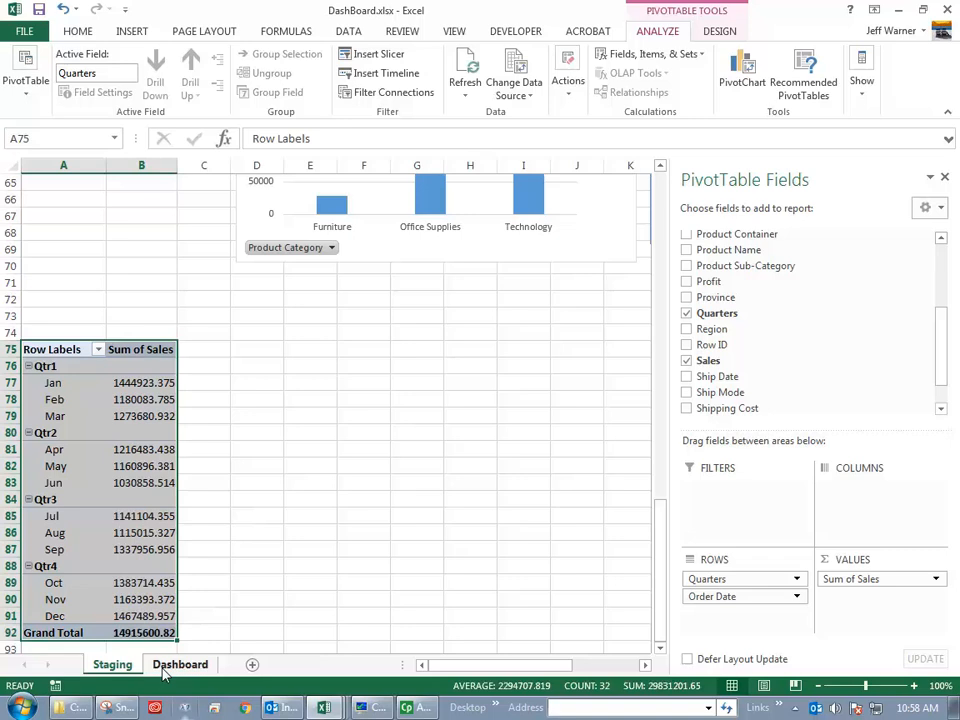
left_click(165, 666)
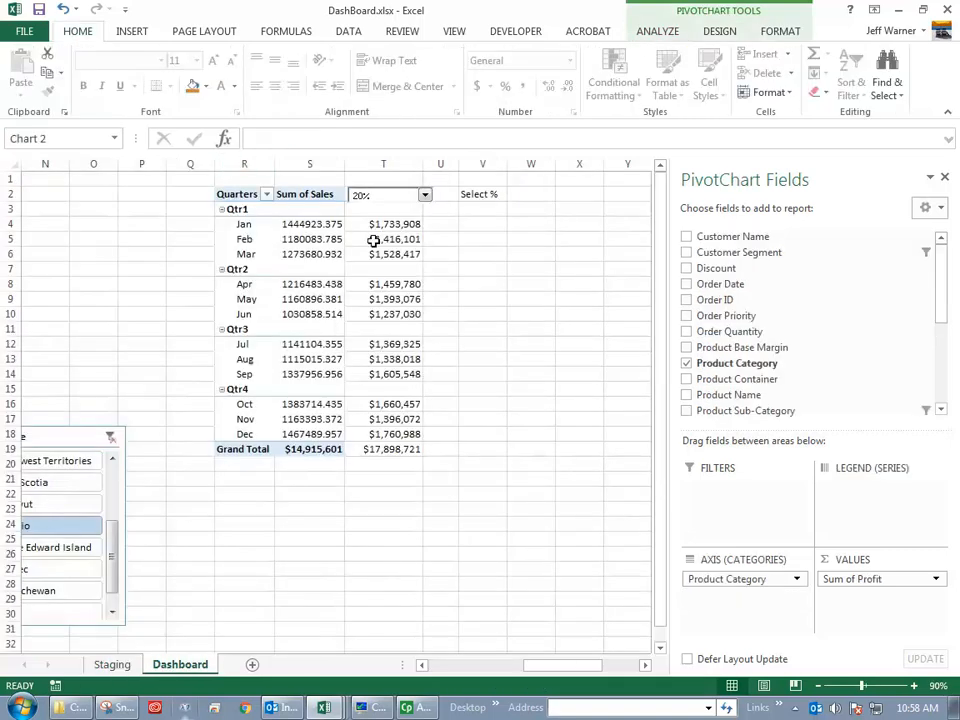
left_click(236, 523)
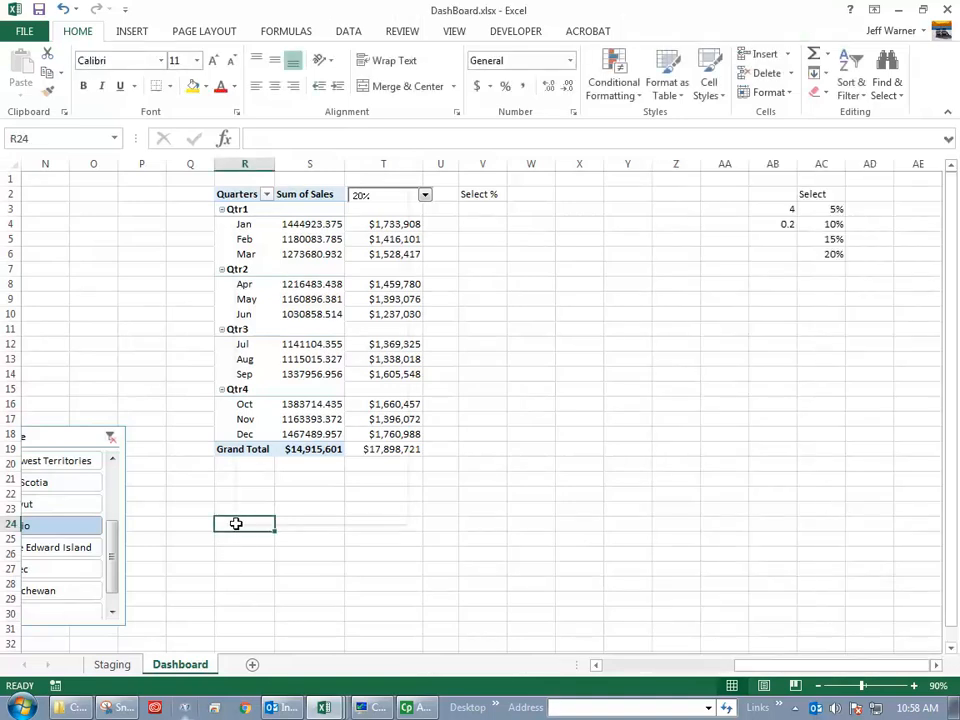
right_click(236, 523)
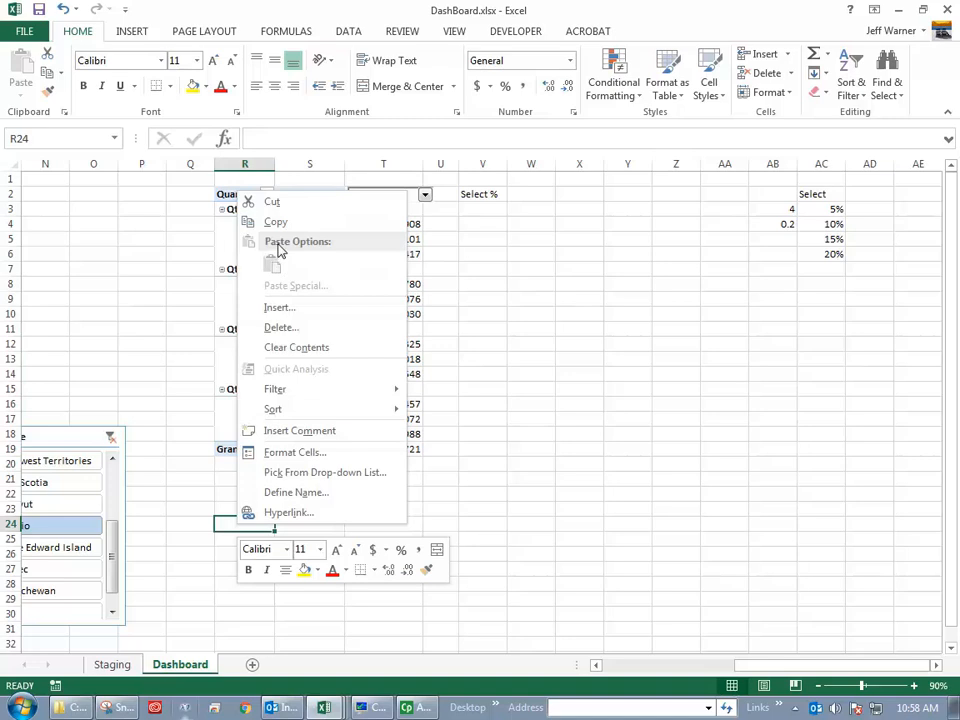
key("Escape")
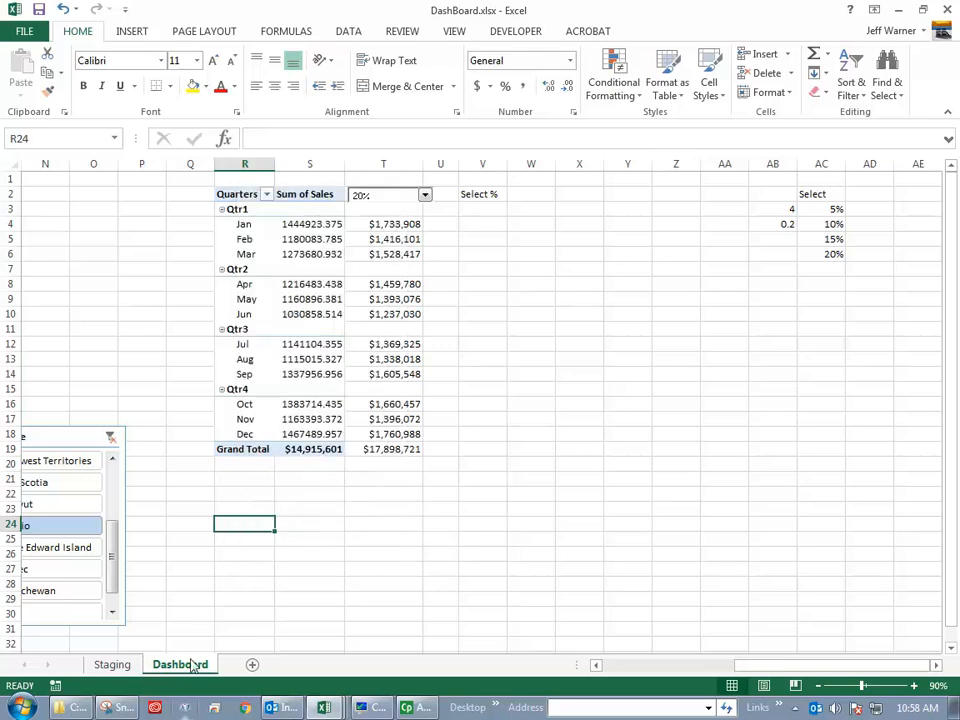
Step: Copy the quarterly sales pivot table A75:B92 from Staging and paste it at cell R24 of the Dashboard sheet
left_click(112, 664)
right_click(118, 451)
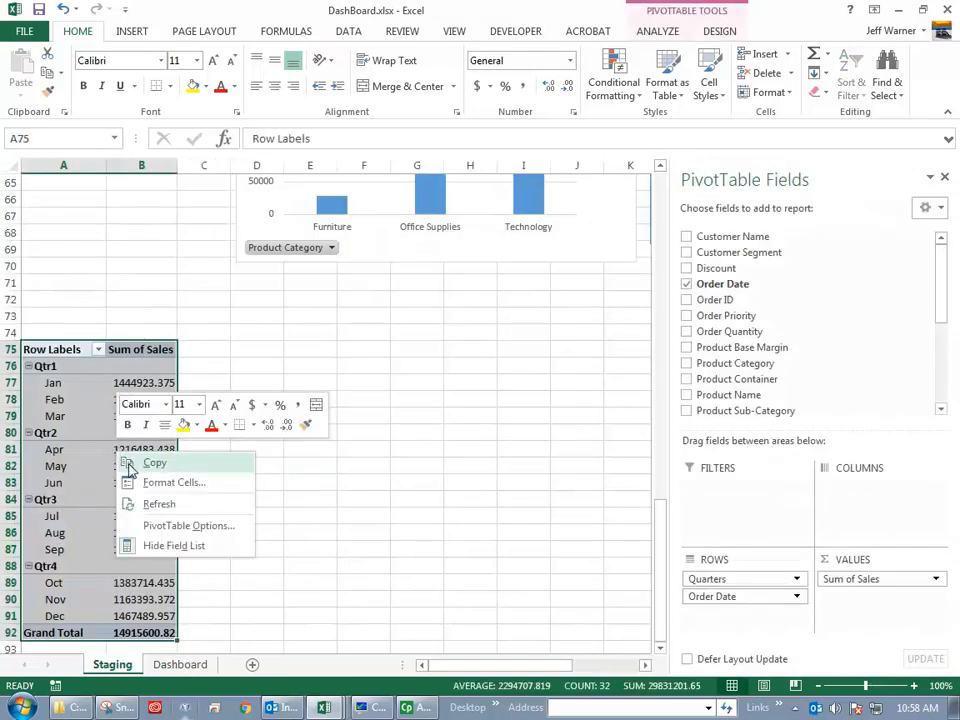
left_click(133, 464)
left_click(180, 664)
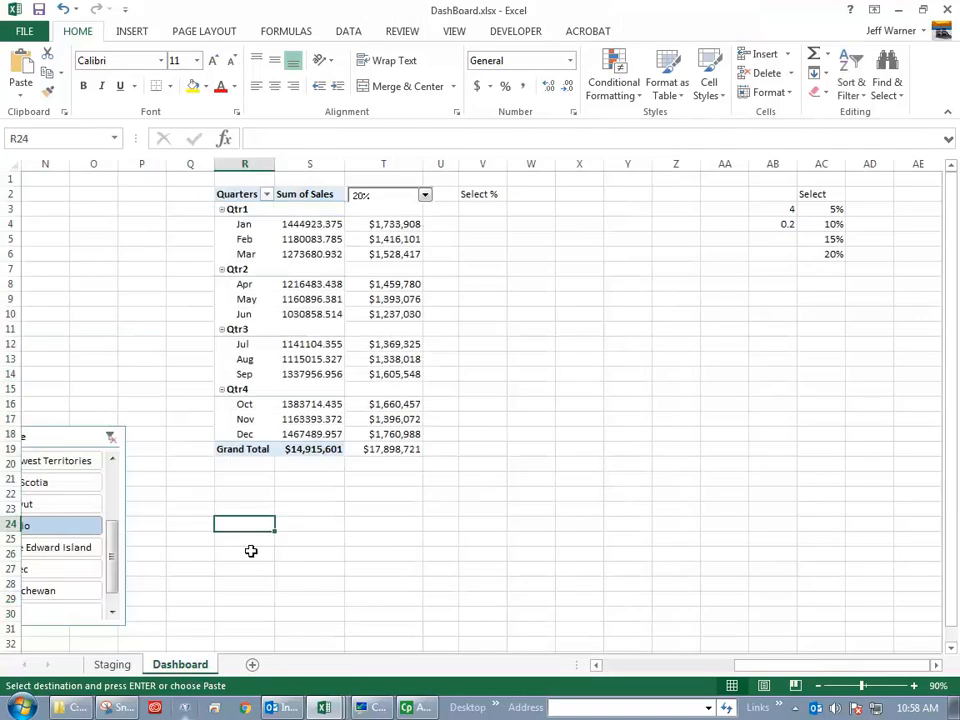
right_click(241, 522)
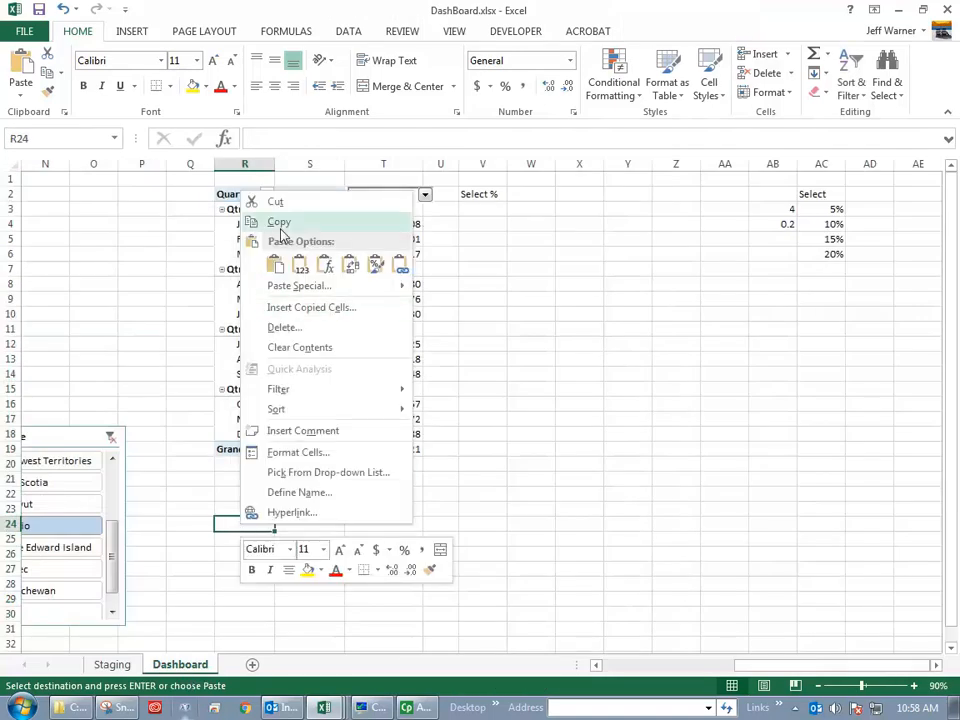
left_click(277, 263)
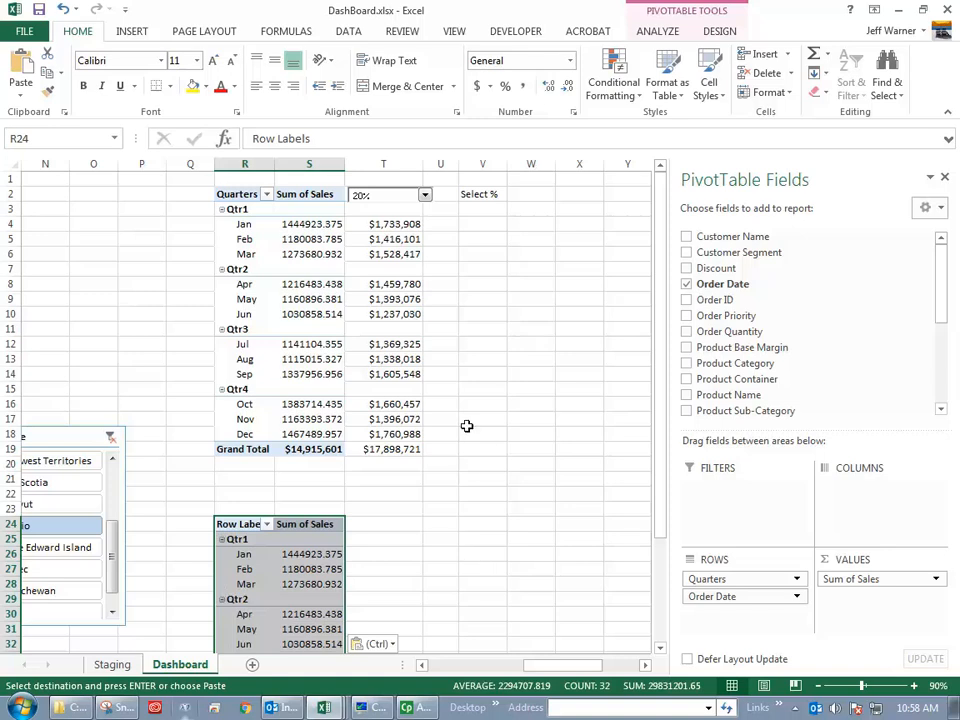
Step: Try the existing percentage combo box at T2 with 5% and 10%
left_click(425, 195)
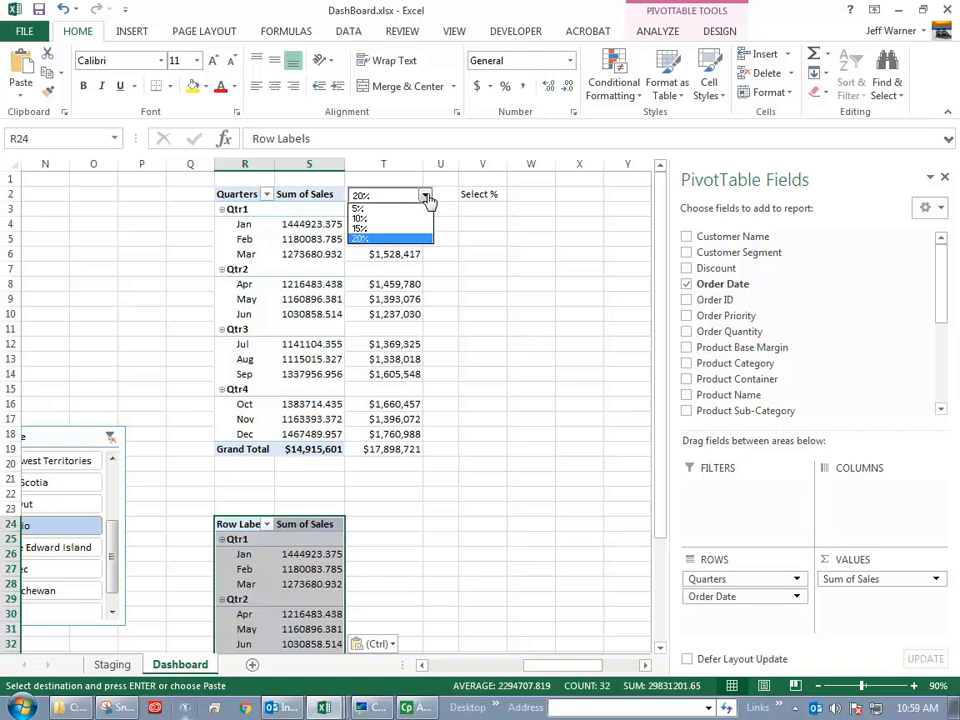
left_click(424, 210)
left_click(425, 195)
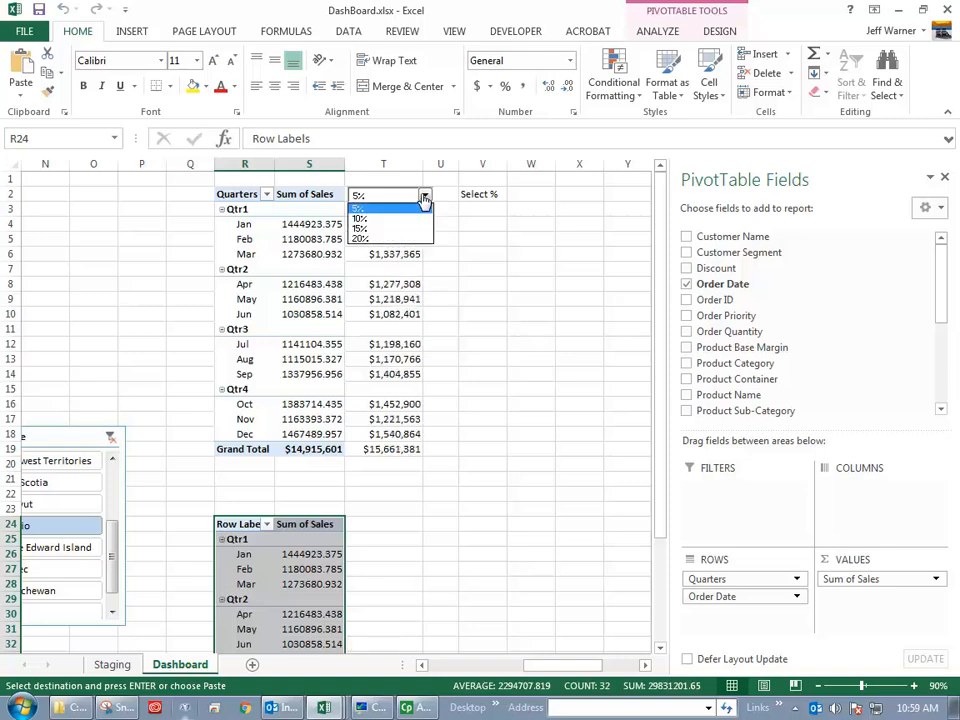
left_click(418, 221)
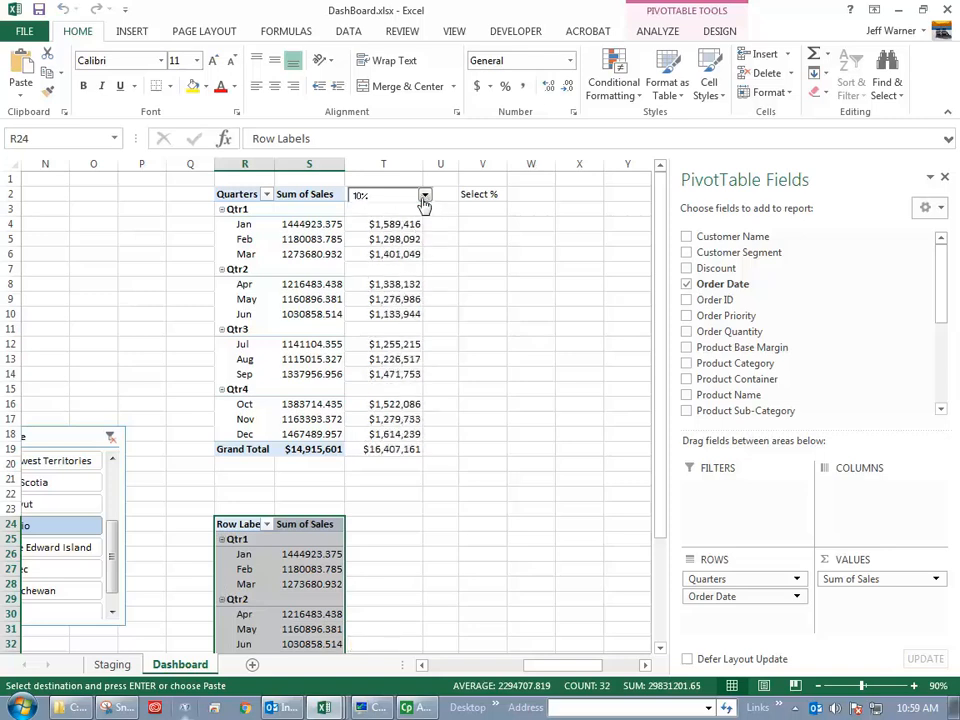
Step: Check in the ribbon customization options that the Developer tab is enabled, and accept the settings
left_click(384, 537)
key("ctrl+c")
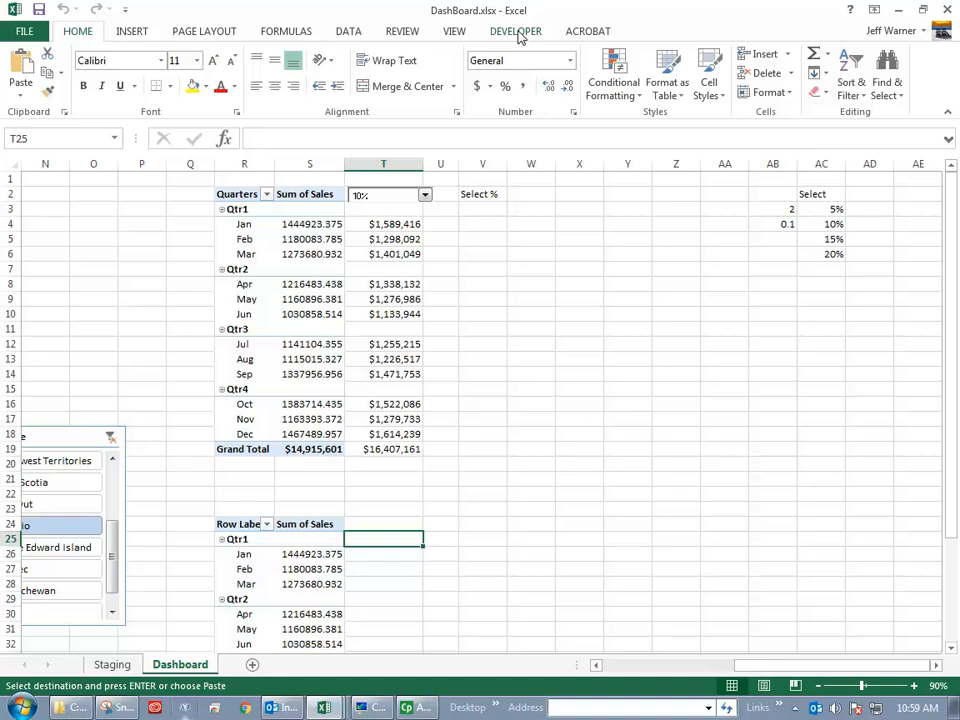
left_click(22, 33)
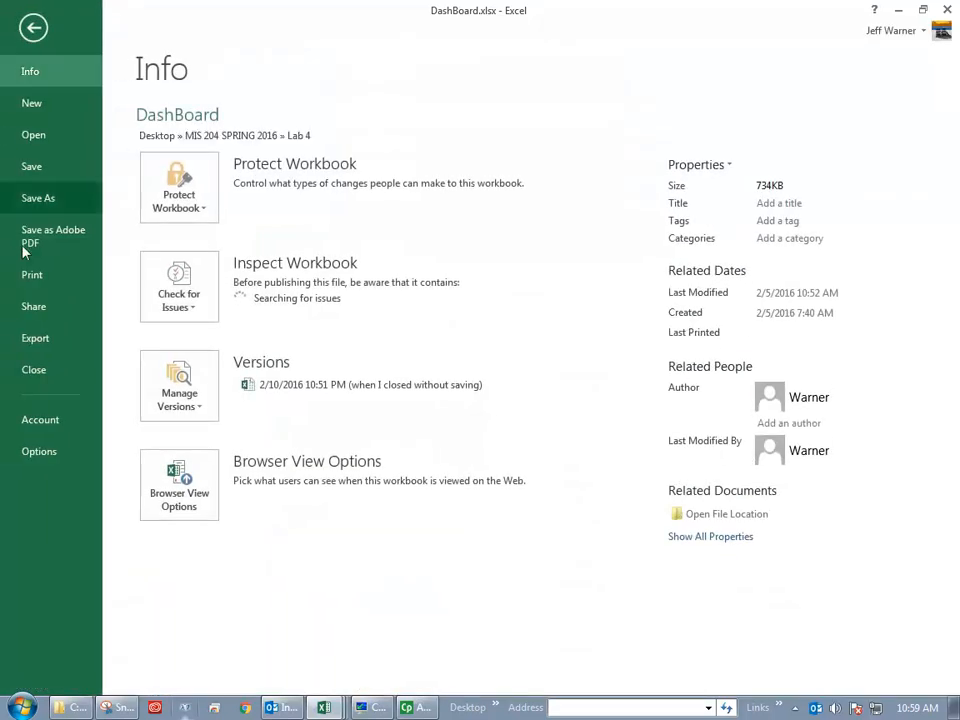
left_click(36, 452)
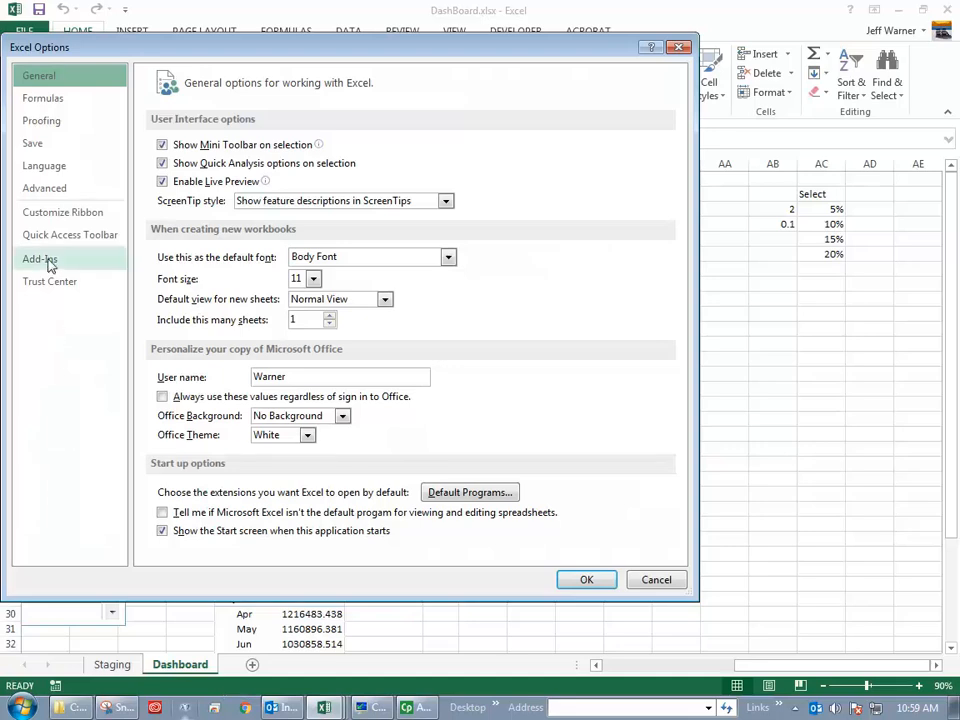
left_click(46, 220)
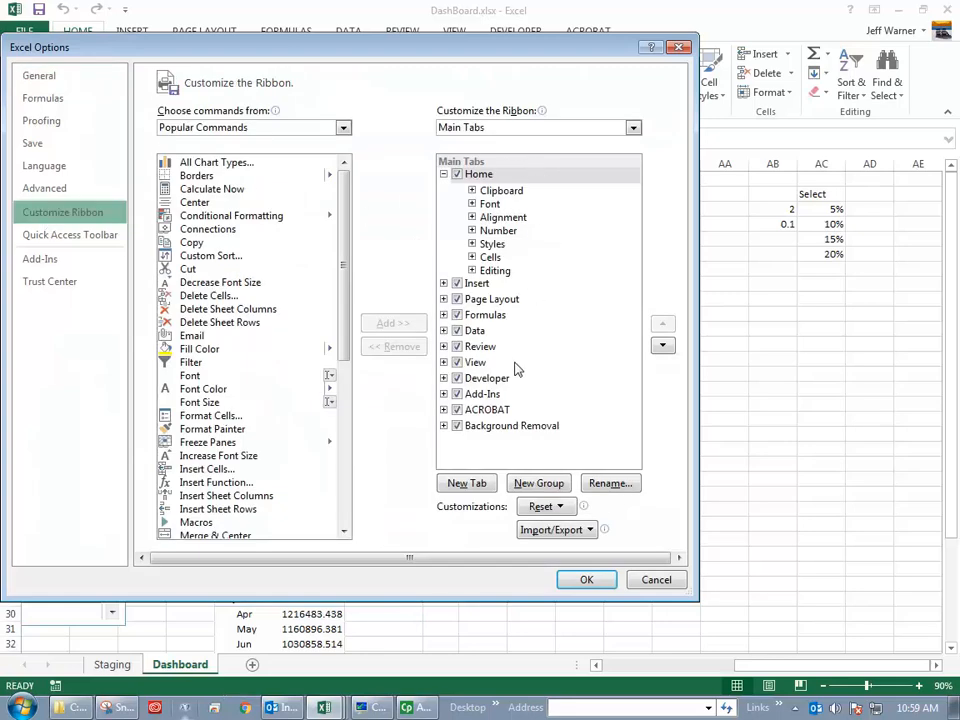
left_click(457, 378)
left_click(457, 379)
left_click(458, 380)
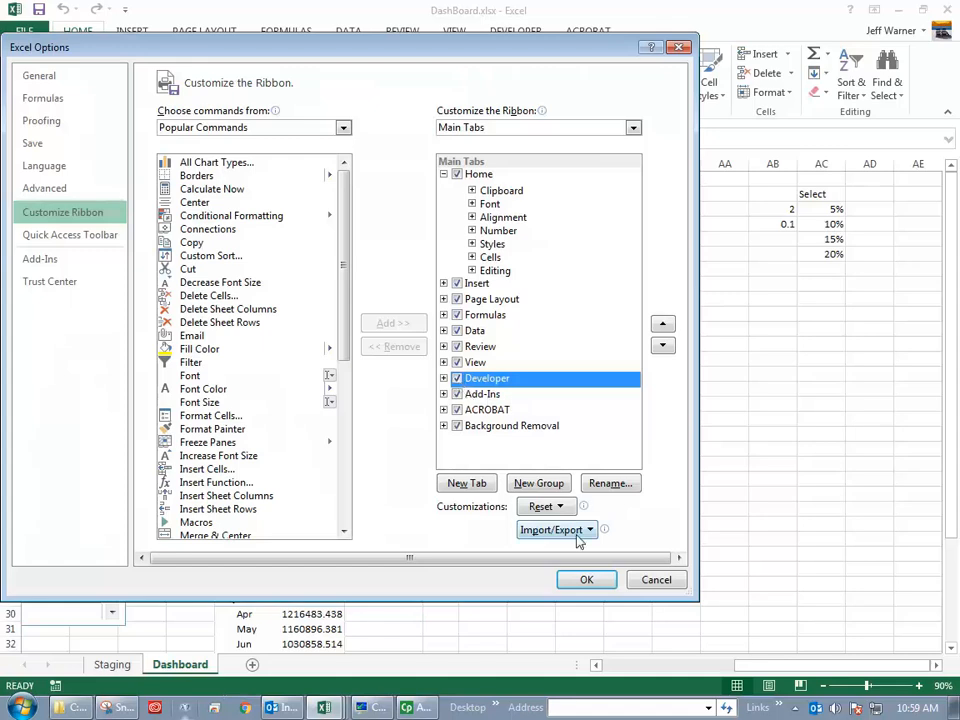
left_click(587, 579)
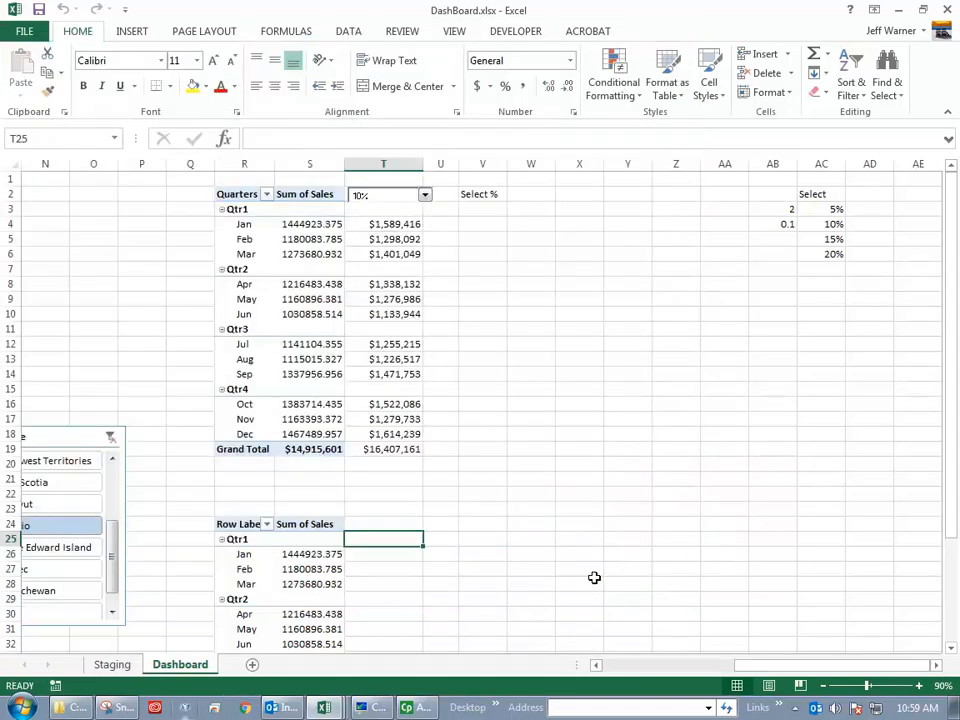
Step: Insert a Combo Box form control over cell T24, beside the Sum of Sales header of the pasted pivot table
left_click(539, 35)
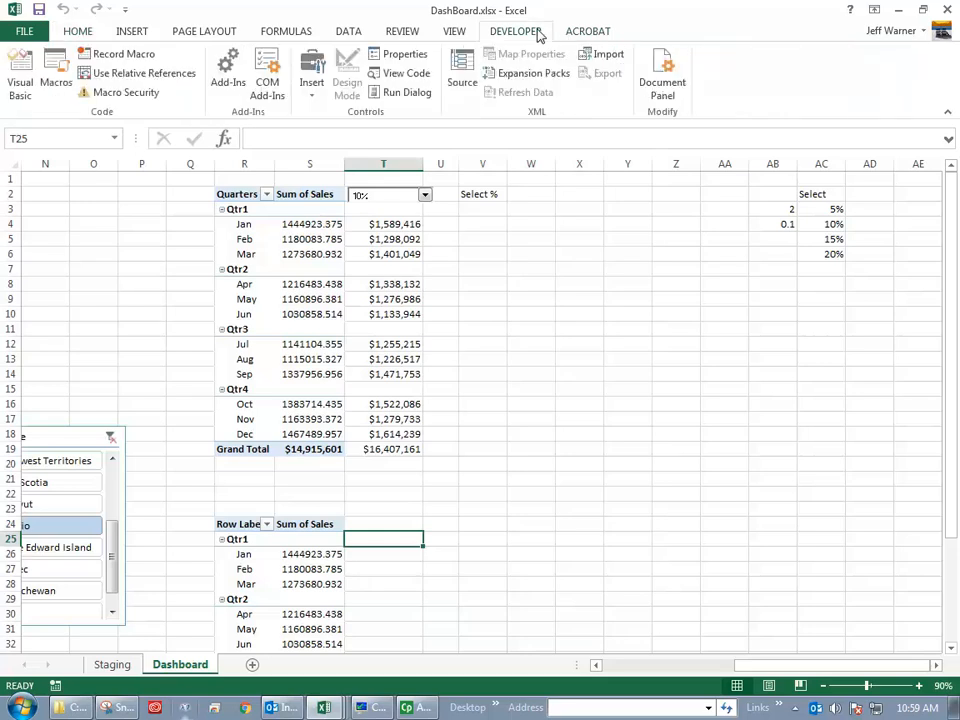
left_click(310, 95)
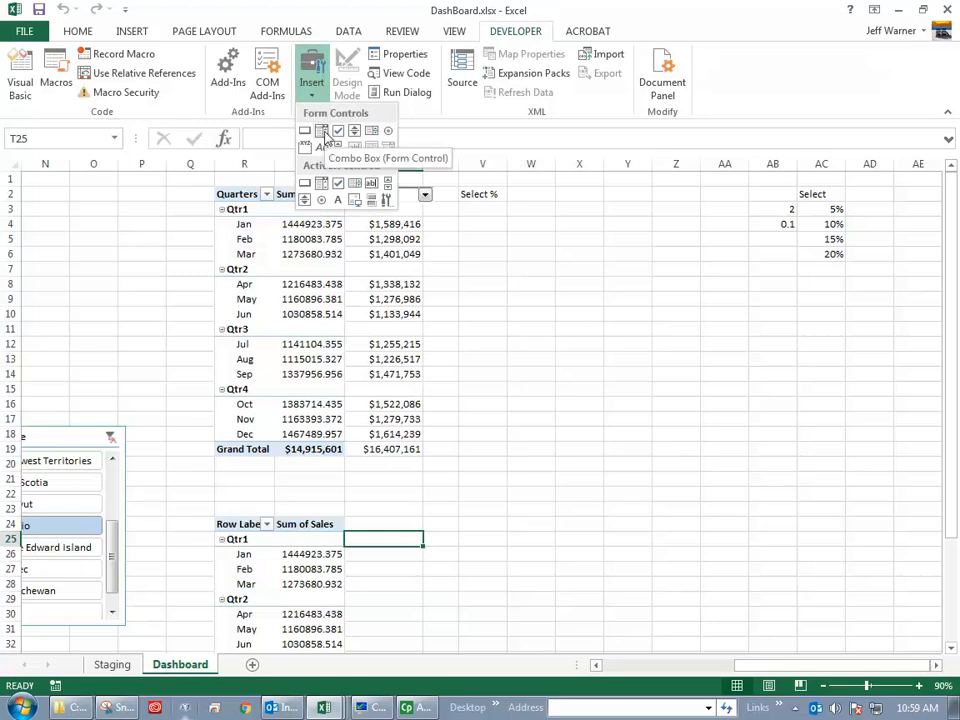
left_click(322, 131)
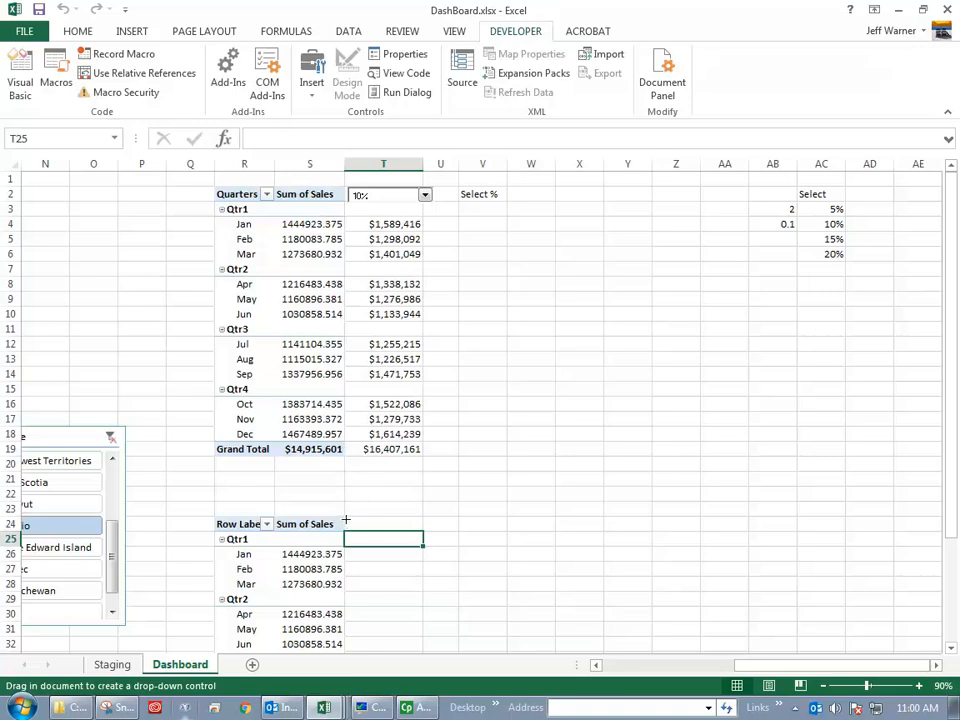
left_click_drag(344, 519, 426, 529)
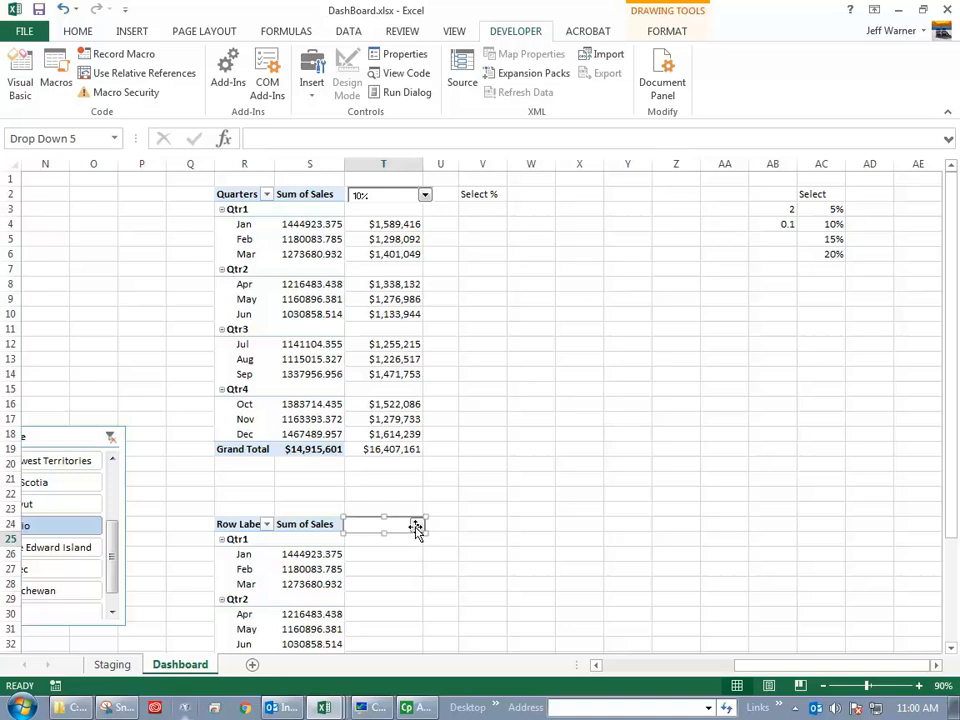
Step: Format the new combo box at T24 with input range $AC$3:$AC$6 and cell link $AB$3
right_click(416, 526)
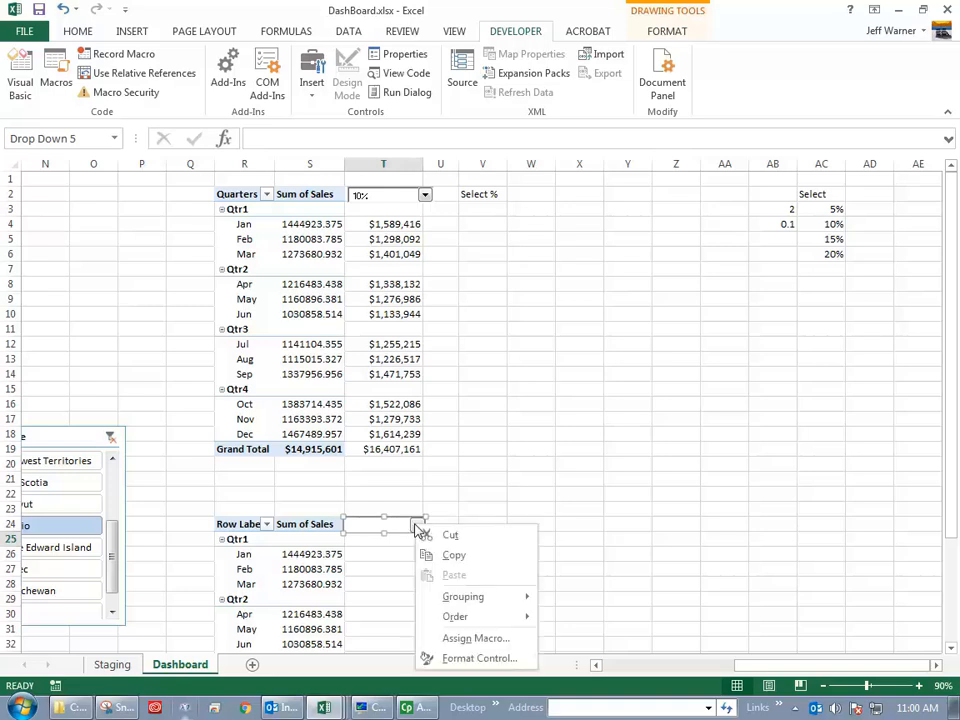
left_click(470, 660)
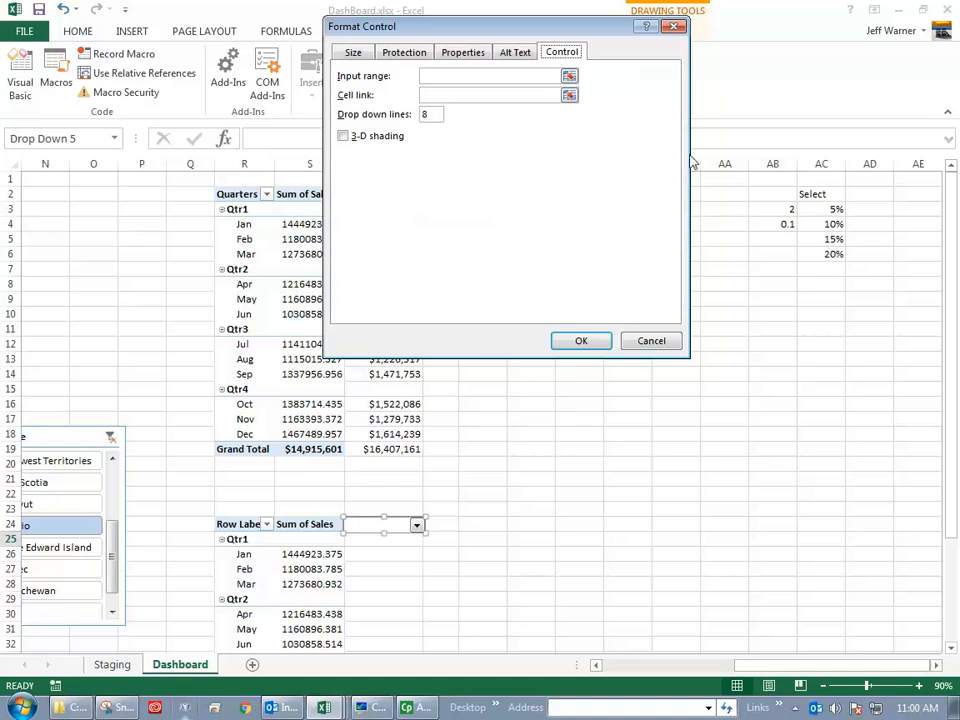
left_click(572, 82)
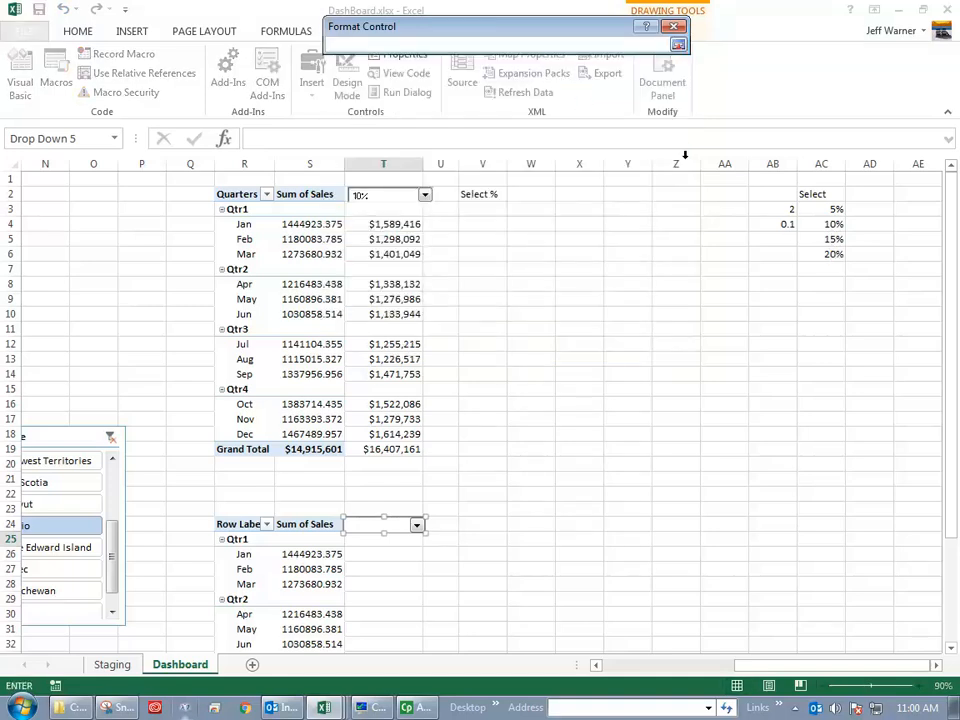
left_click(830, 211)
left_click_drag(830, 215, 831, 254)
left_click(678, 46)
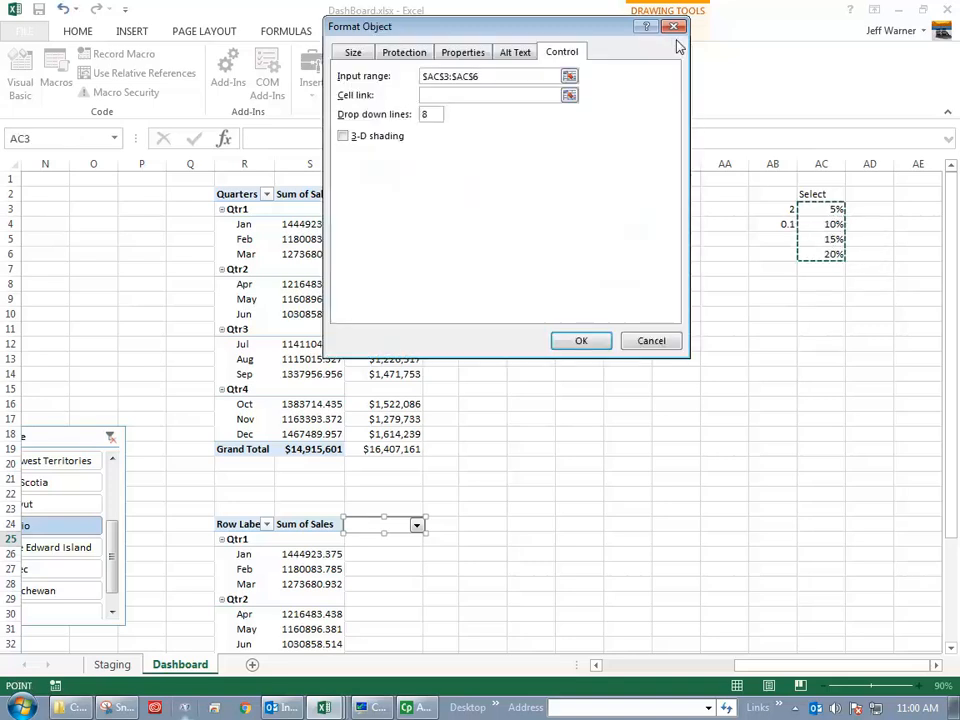
left_click(570, 97)
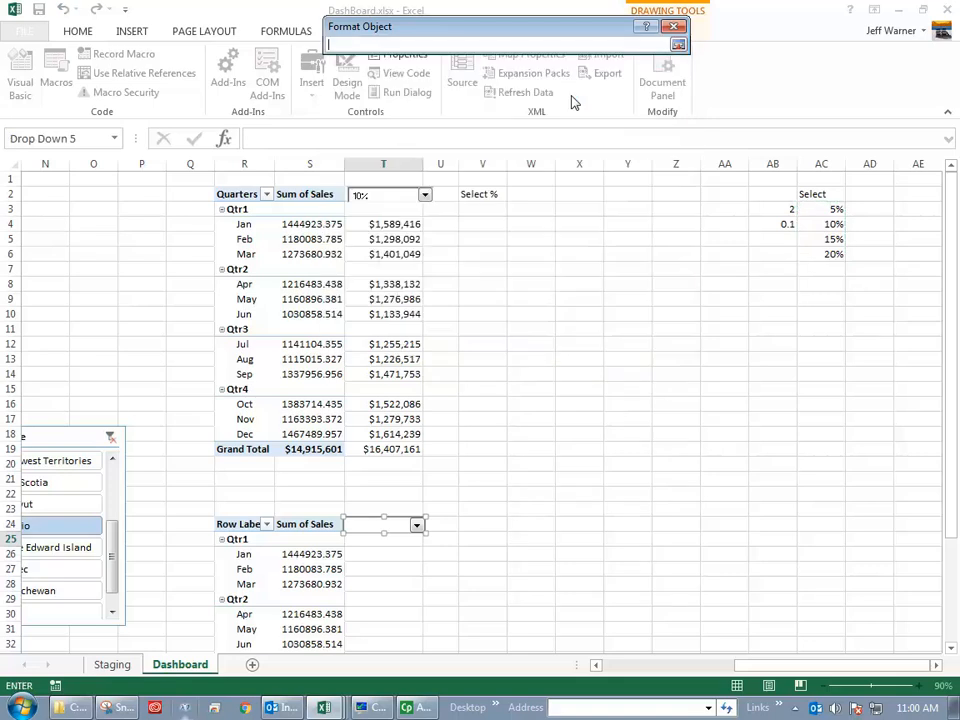
left_click(777, 208)
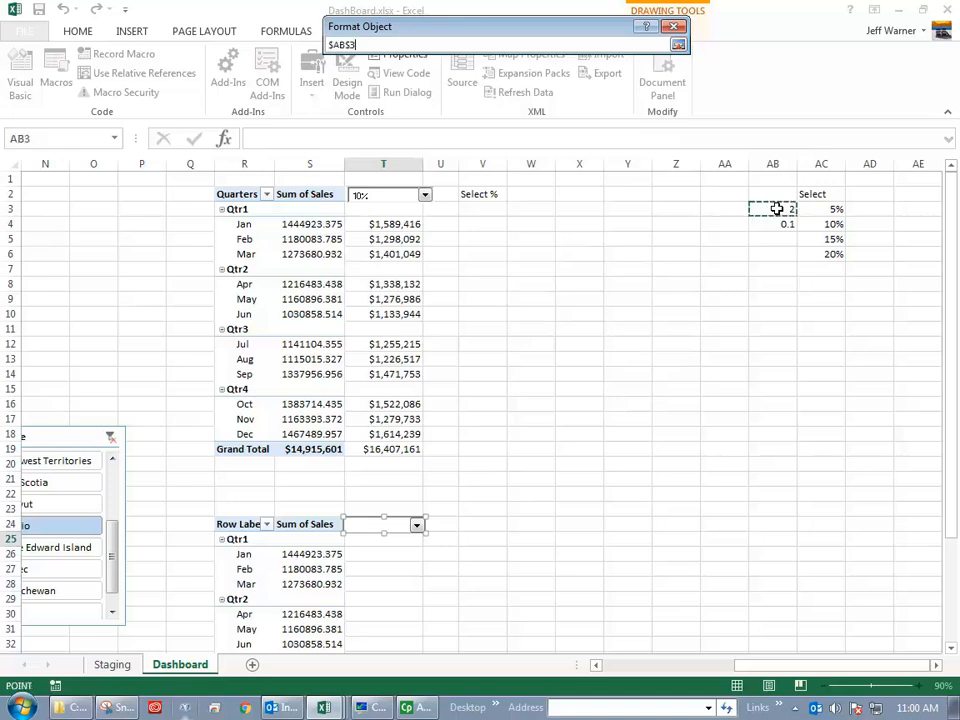
left_click(678, 47)
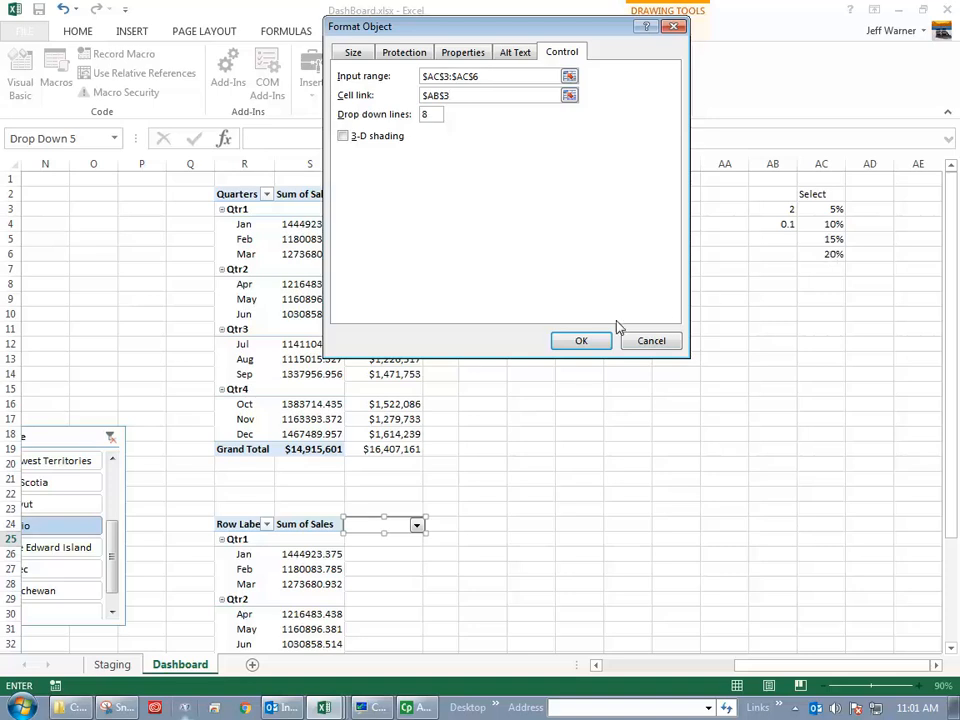
left_click(580, 342)
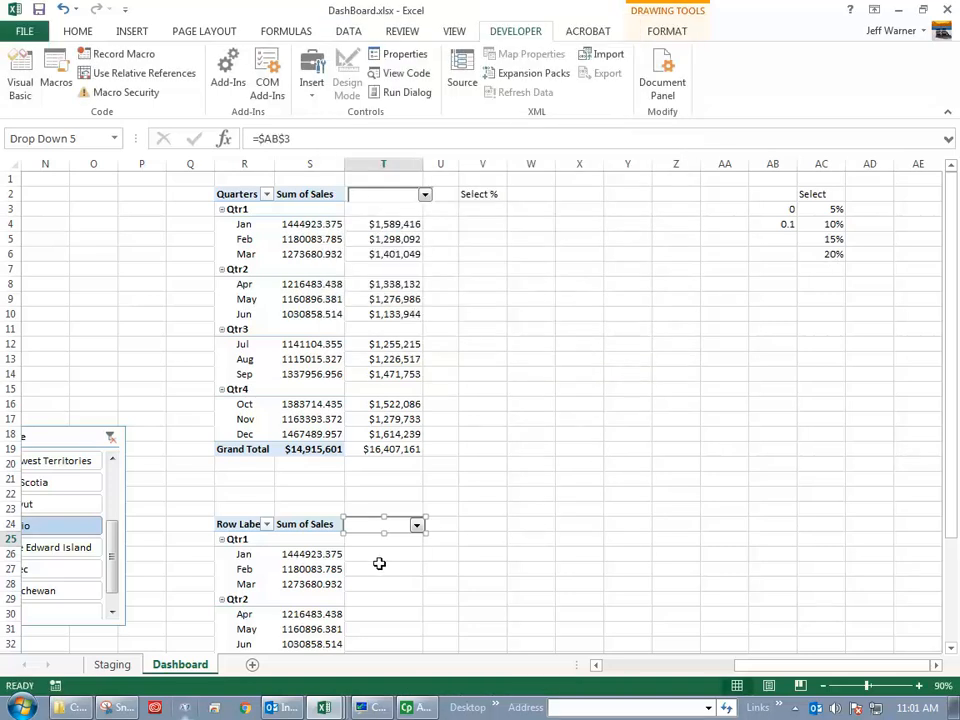
Step: Test the new combo box at T24 by selecting 5%, 10%, 15% and finally 20%
left_click(379, 552)
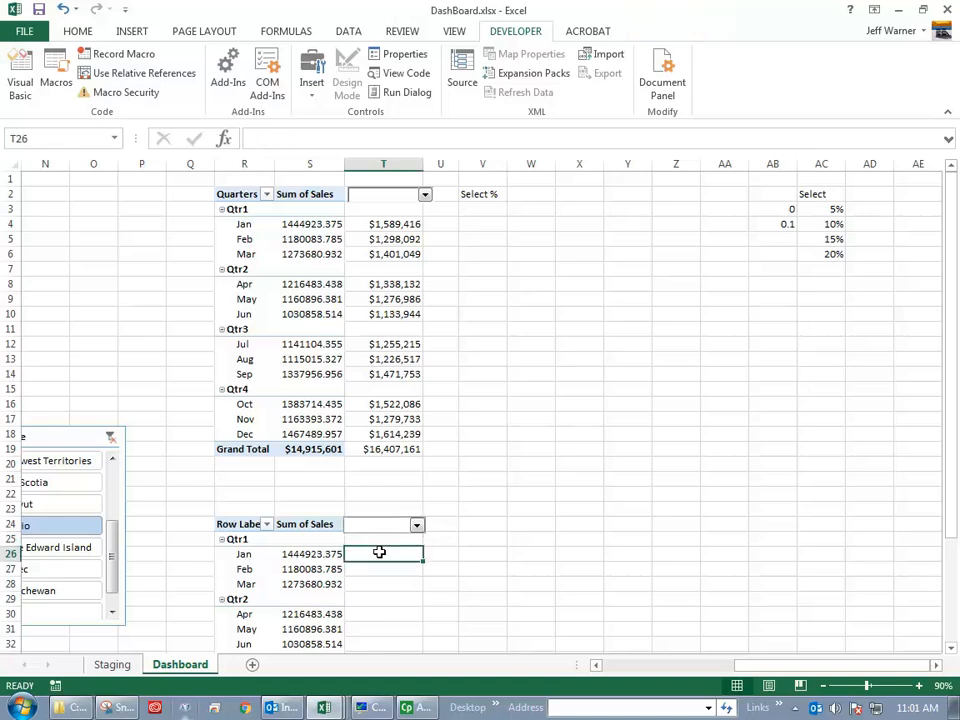
left_click(417, 526)
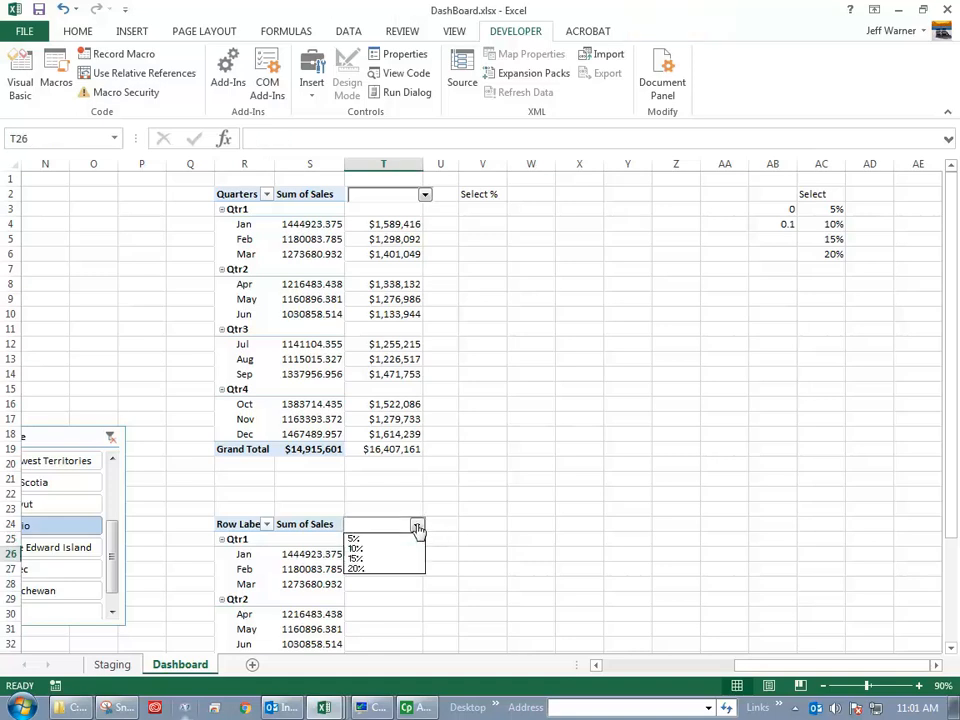
left_click(397, 539)
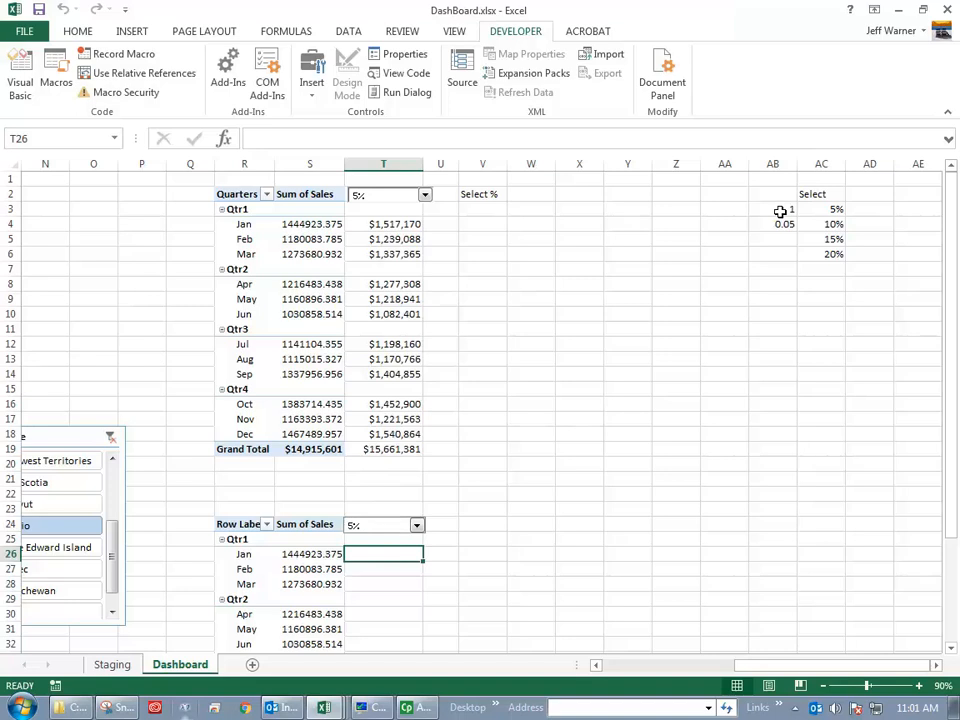
left_click(417, 525)
left_click(412, 550)
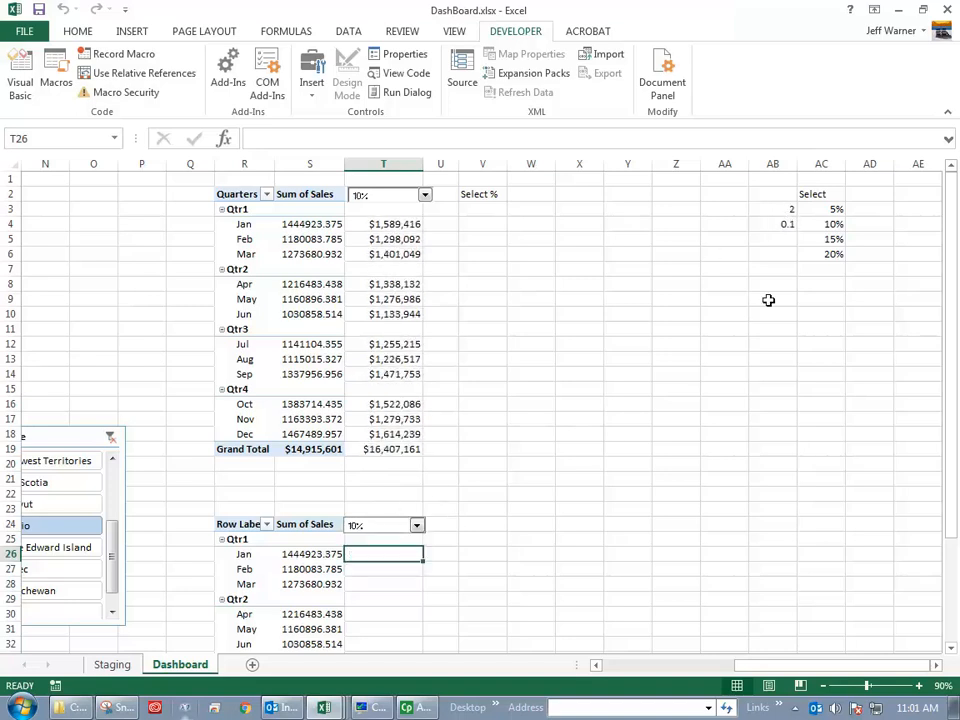
left_click(417, 525)
left_click(410, 558)
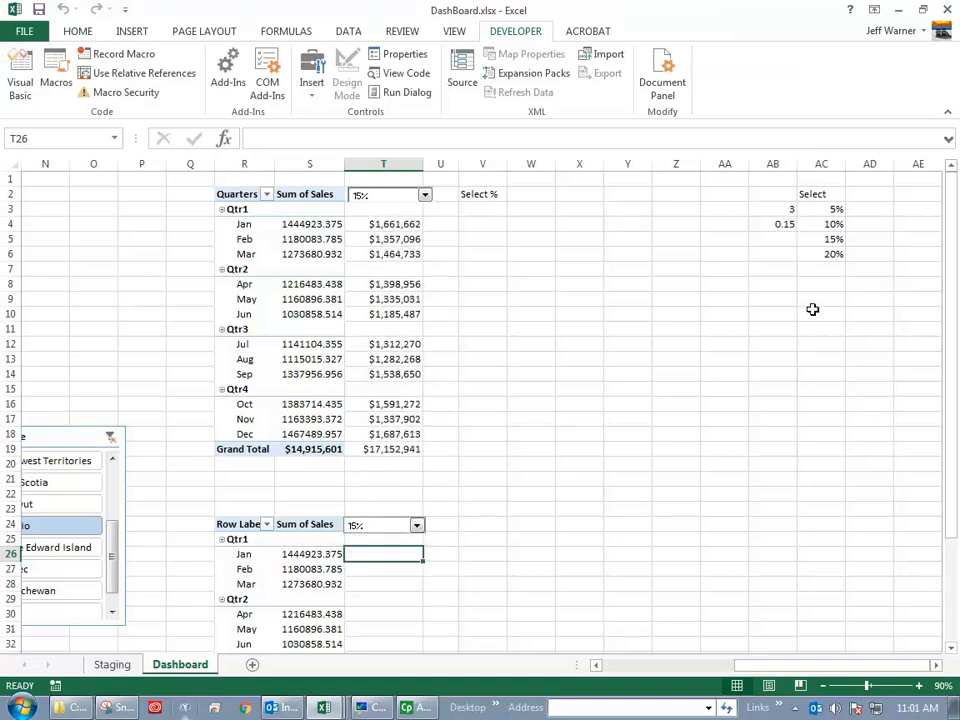
left_click(417, 525)
left_click(408, 568)
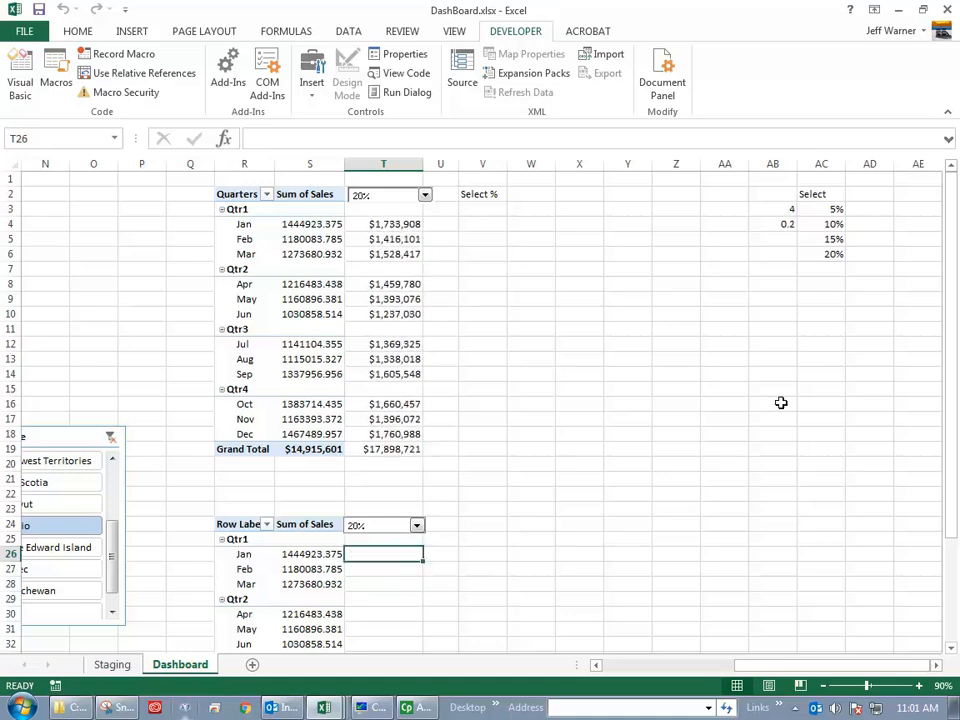
Step: Inspect the INDEX formula in AB4 and test it by selecting 5% in the combo box at T24
left_click(788, 226)
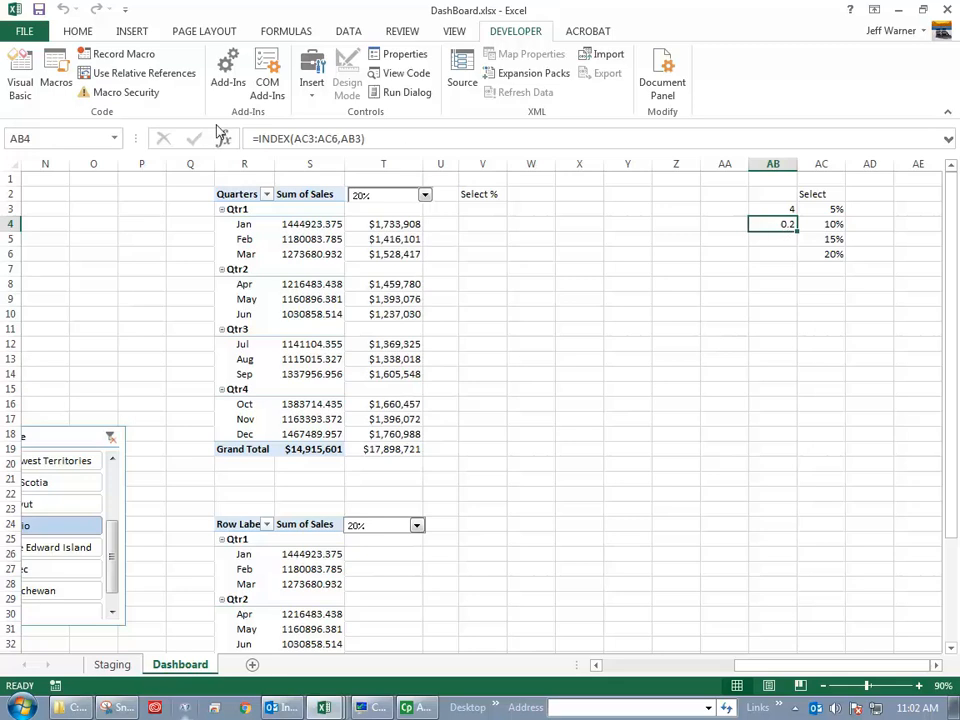
left_click_drag(369, 138, 255, 138)
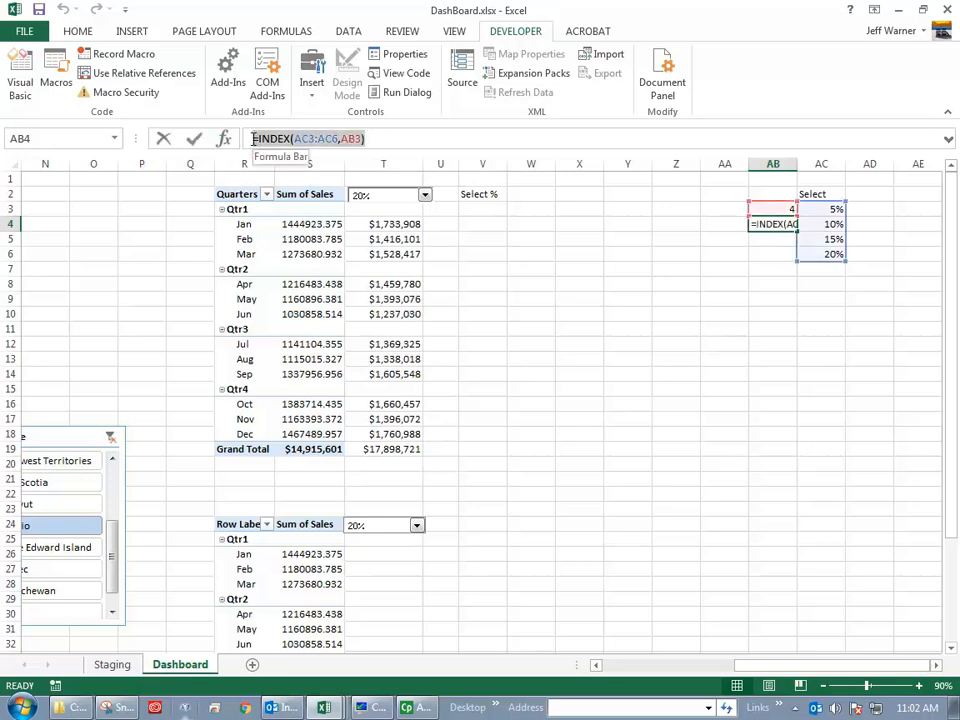
left_click(255, 138)
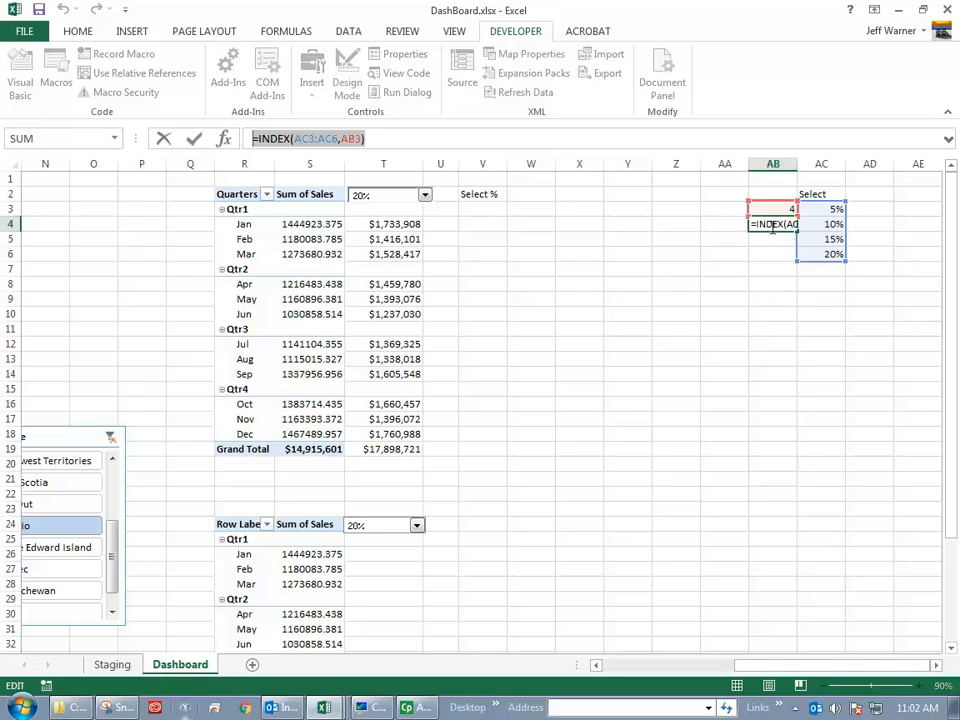
type("=")
left_click(767, 269)
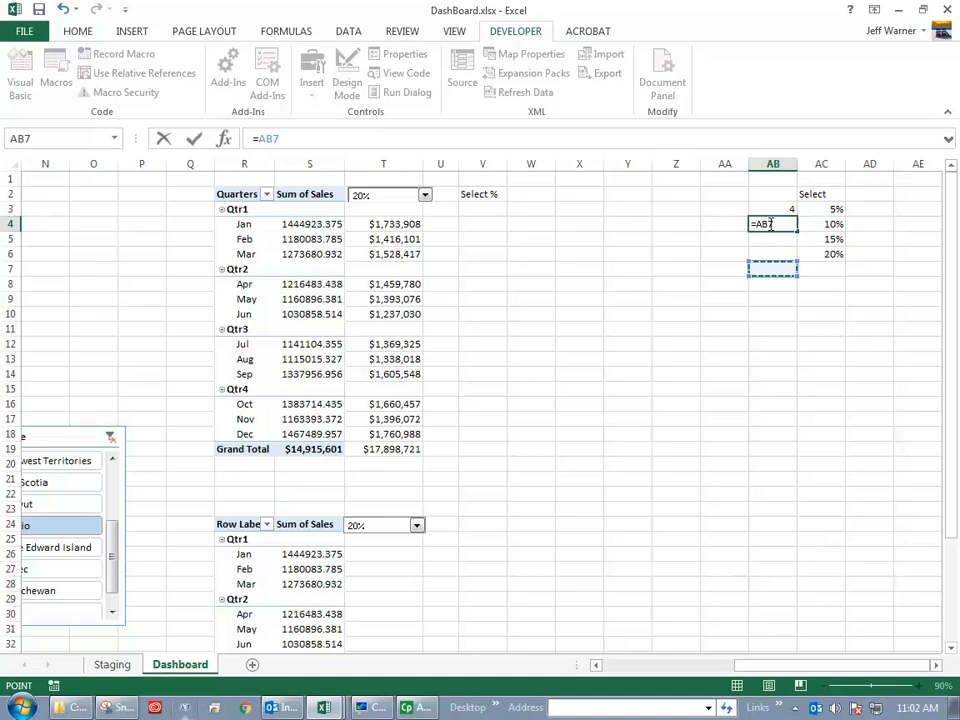
key("Escape")
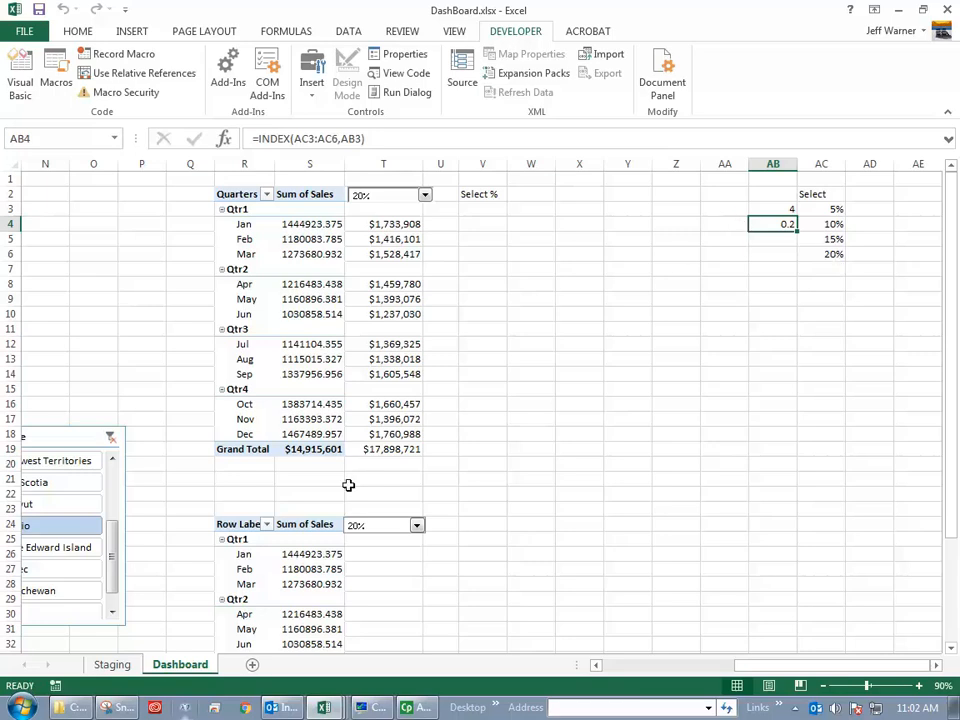
left_click(417, 526)
left_click(420, 541)
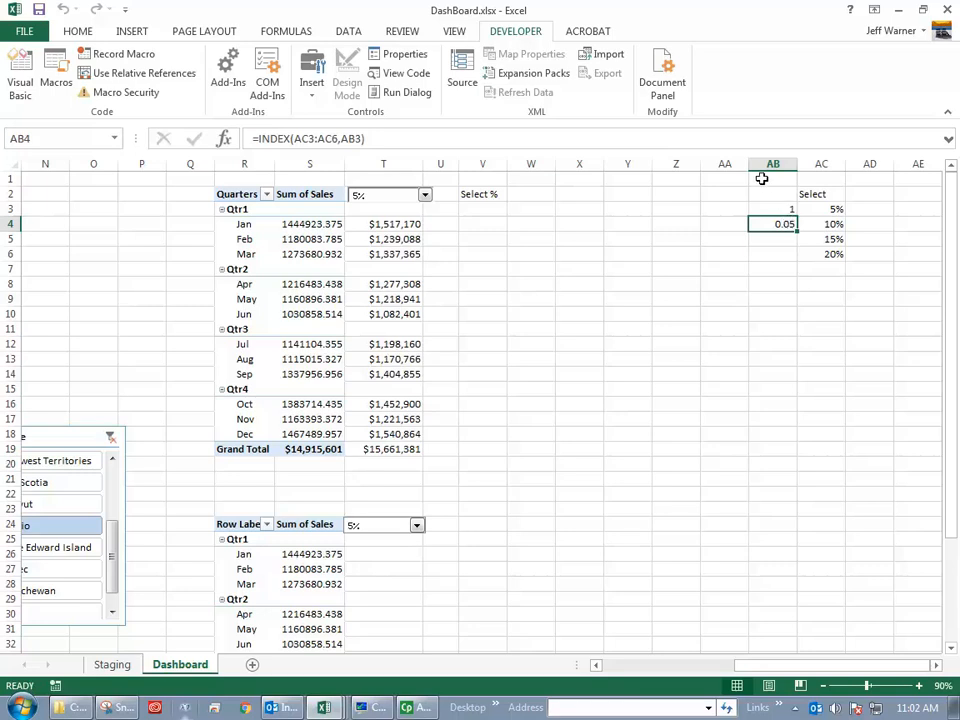
Step: Hide helper columns AB and AC, which hold the percentage list and combo box cell link
left_click_drag(762, 161, 827, 268)
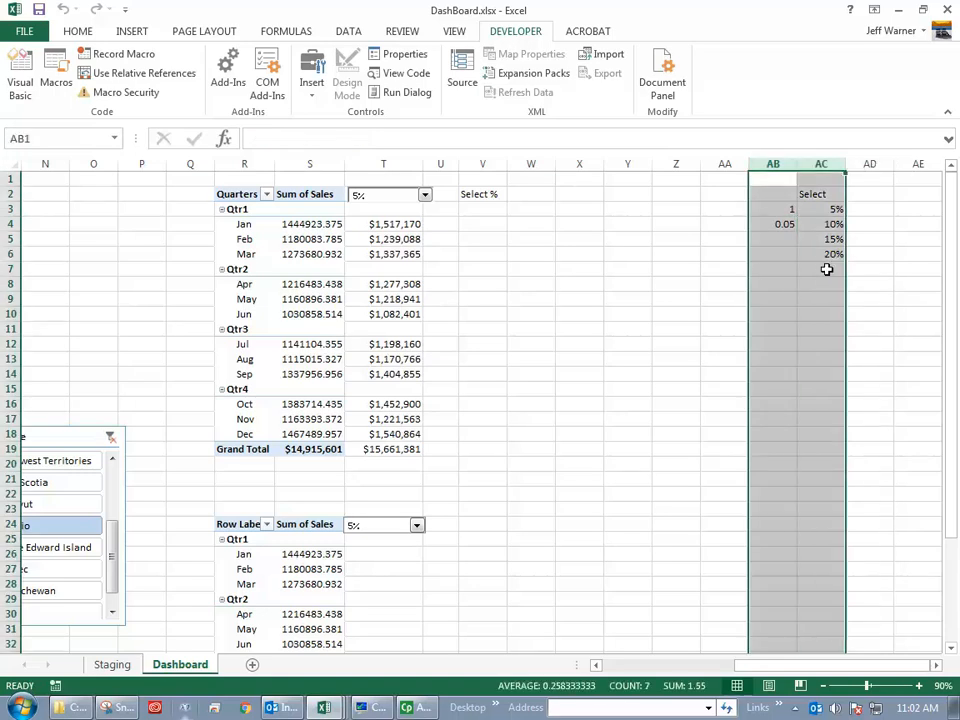
right_click(824, 259)
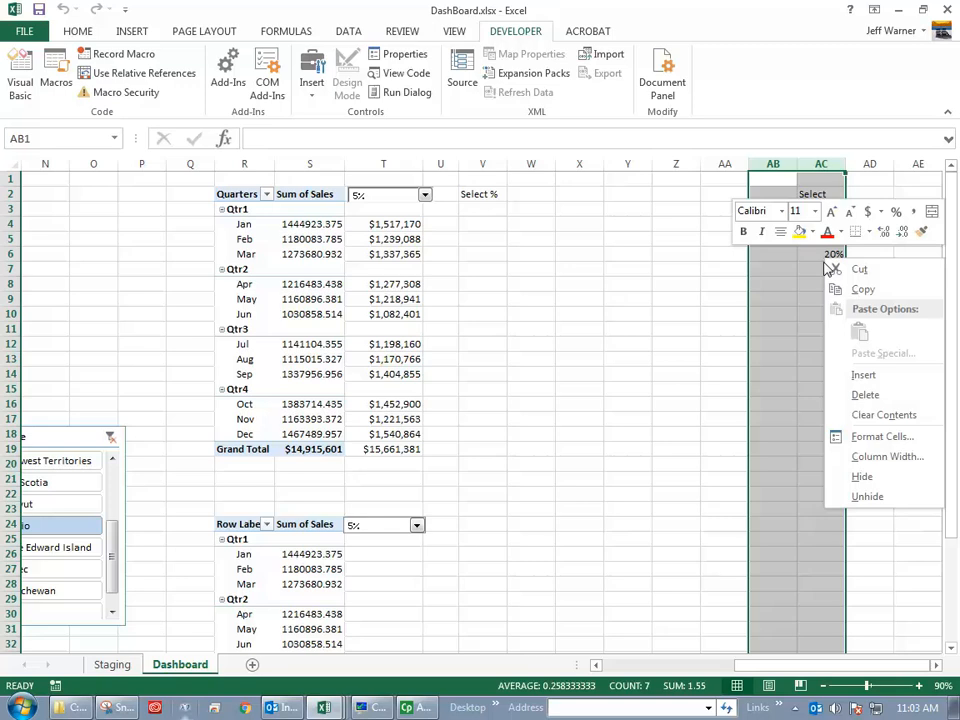
left_click(856, 477)
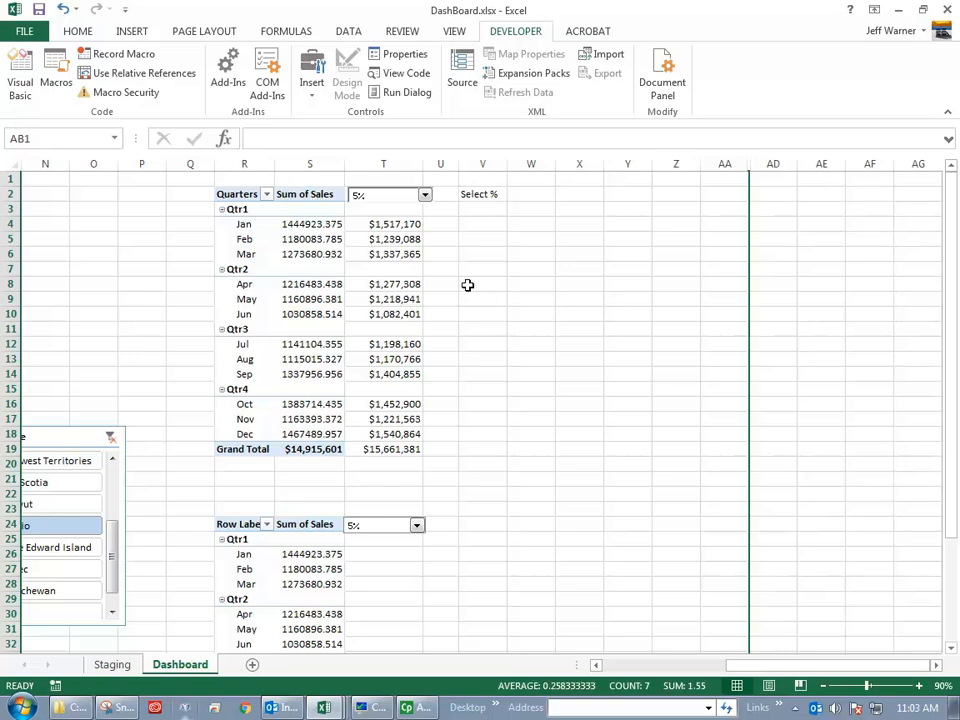
Step: Check the projection formula in T4, and widen column U to make room for a new formula
left_click(398, 224)
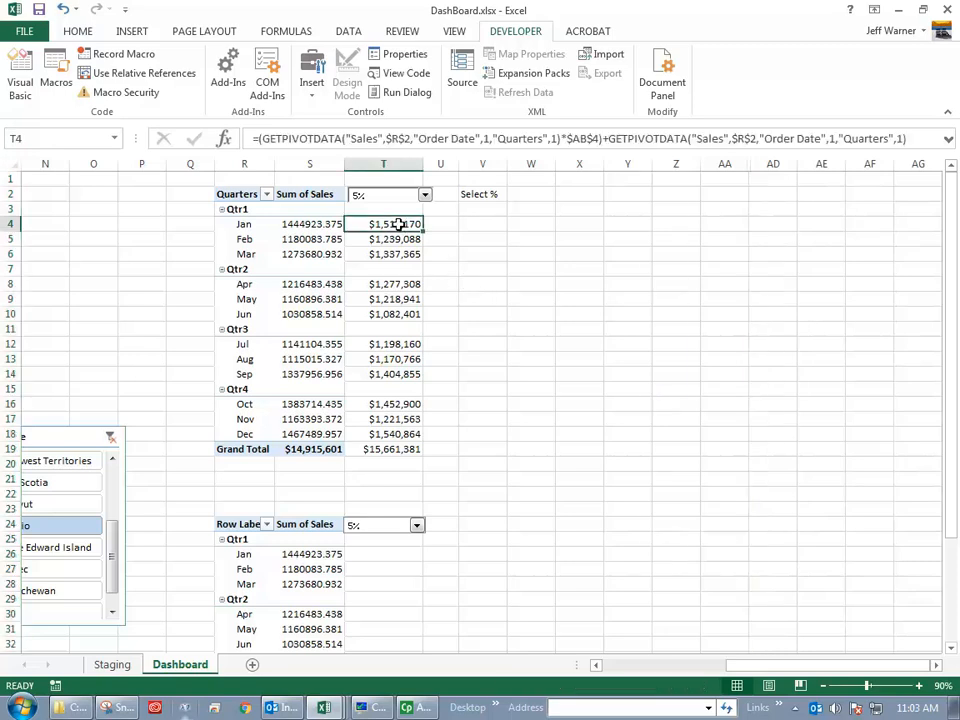
left_click(473, 258)
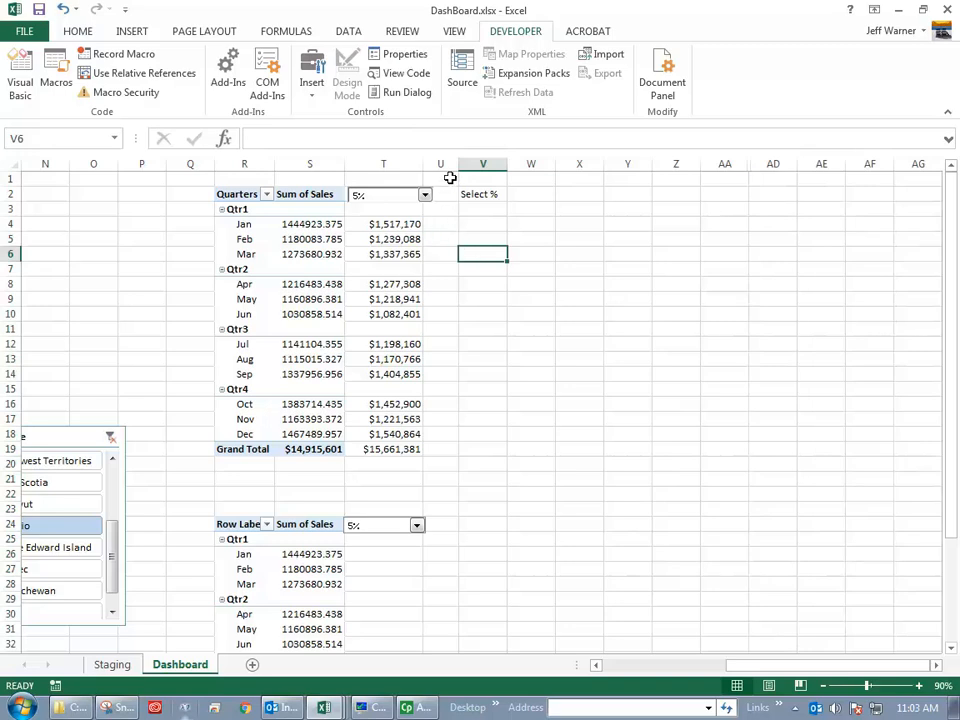
left_click_drag(454, 165, 500, 165)
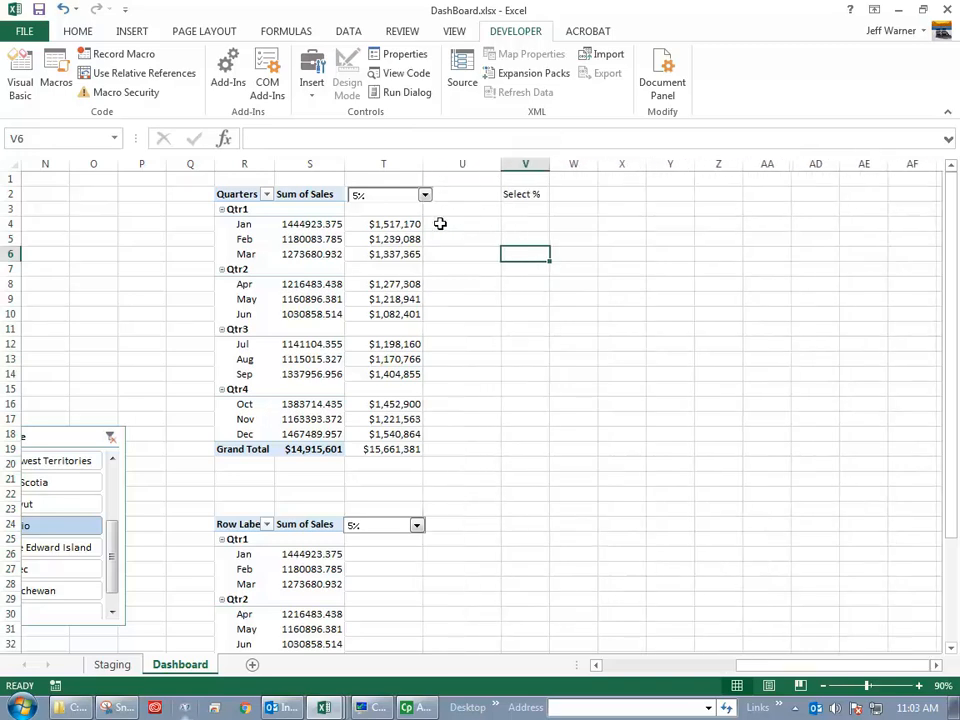
left_click(464, 224)
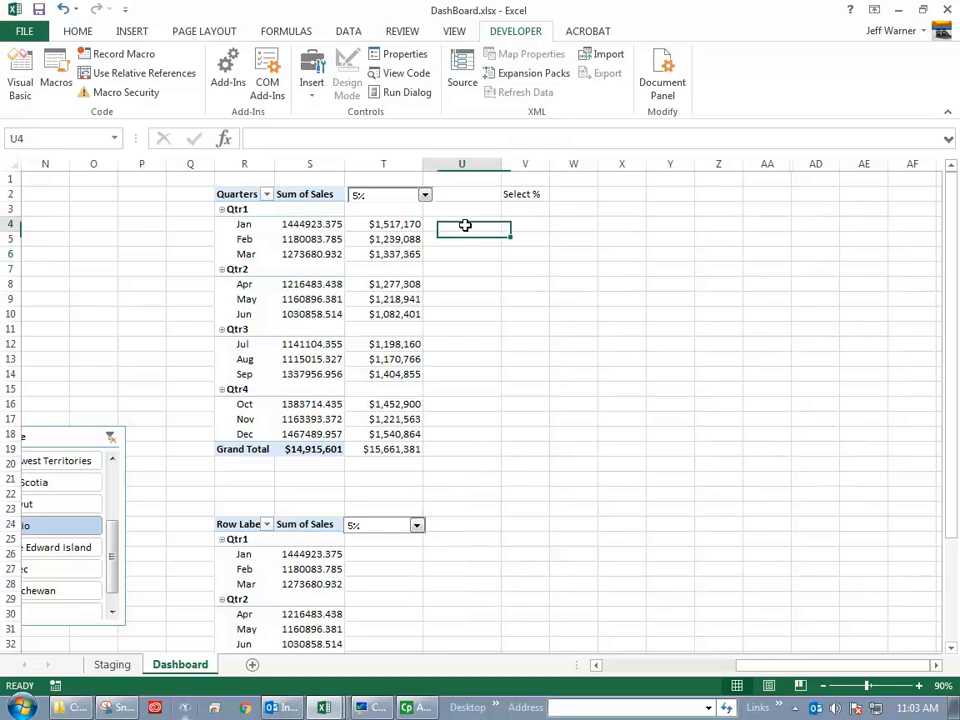
left_click(300, 137)
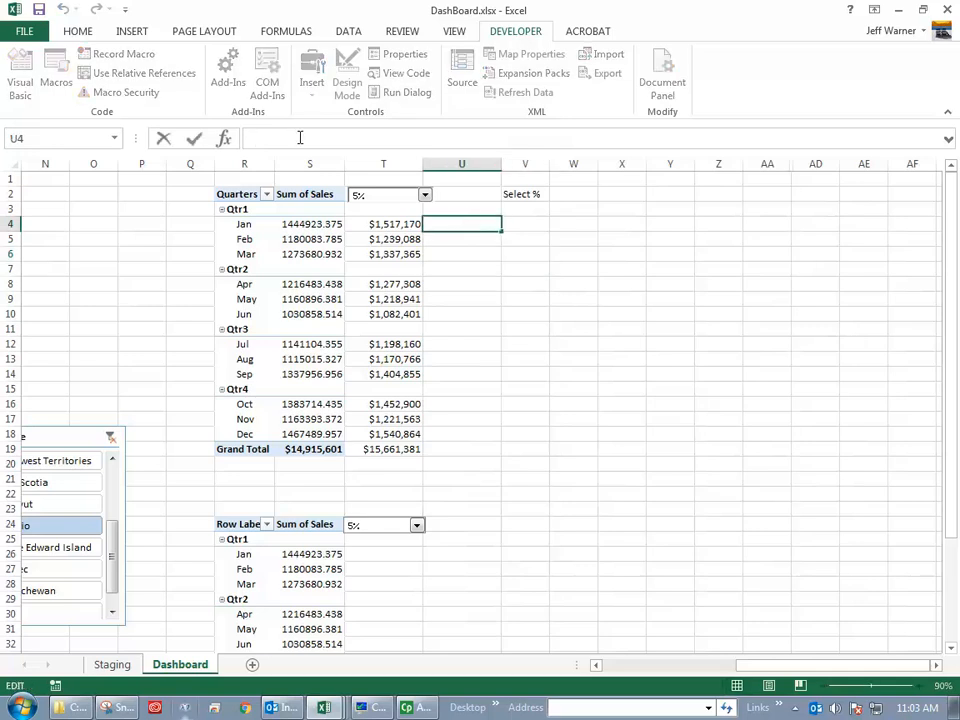
type("=(")
left_click(298, 224)
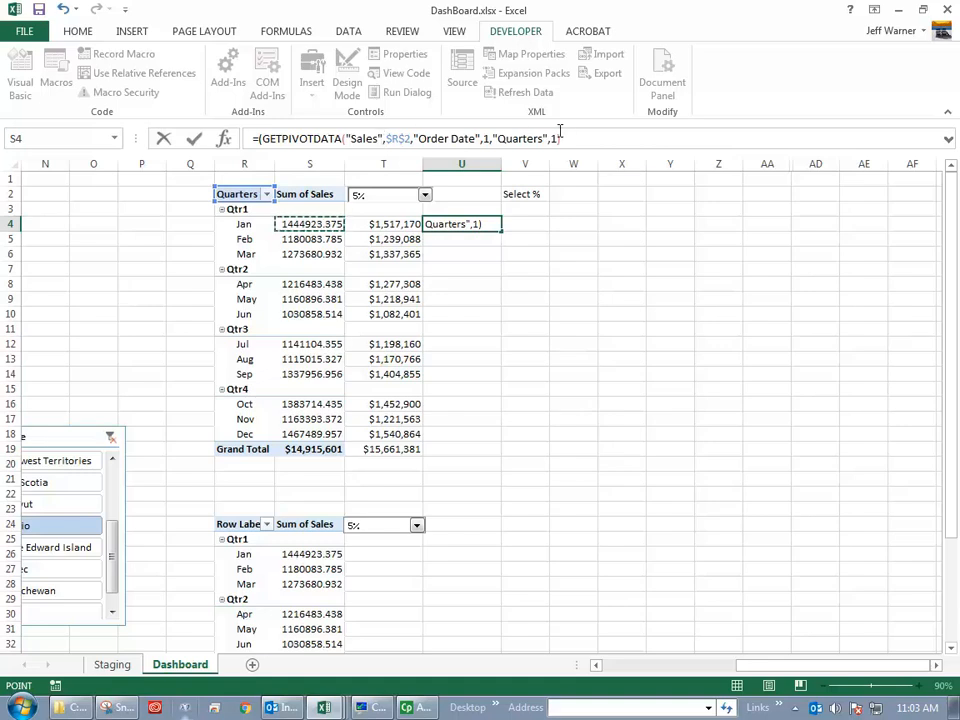
type("*")
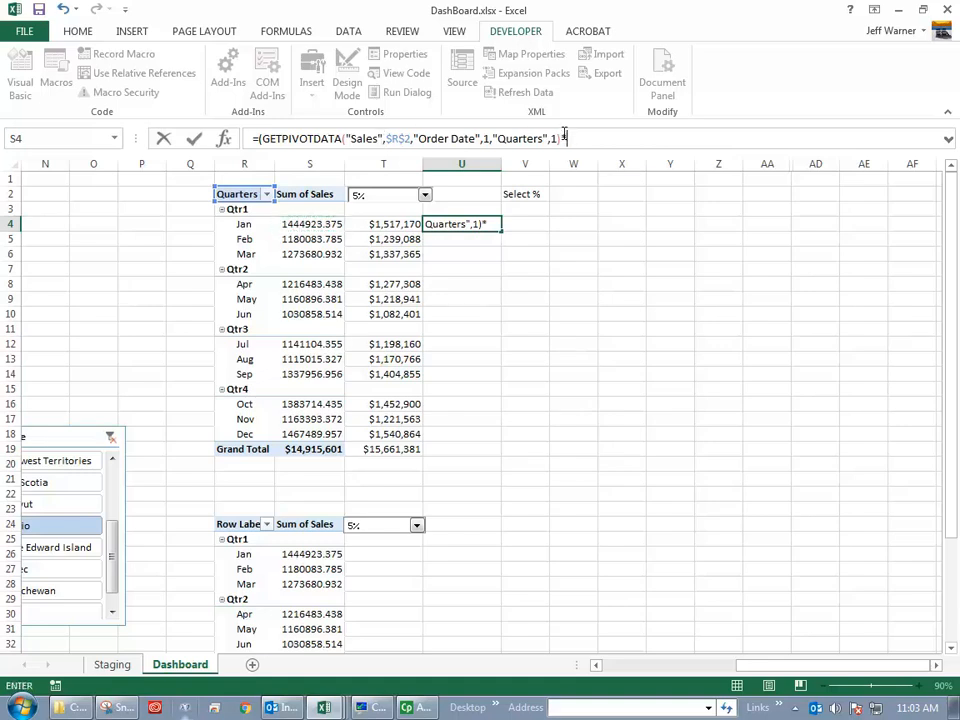
left_click(791, 157)
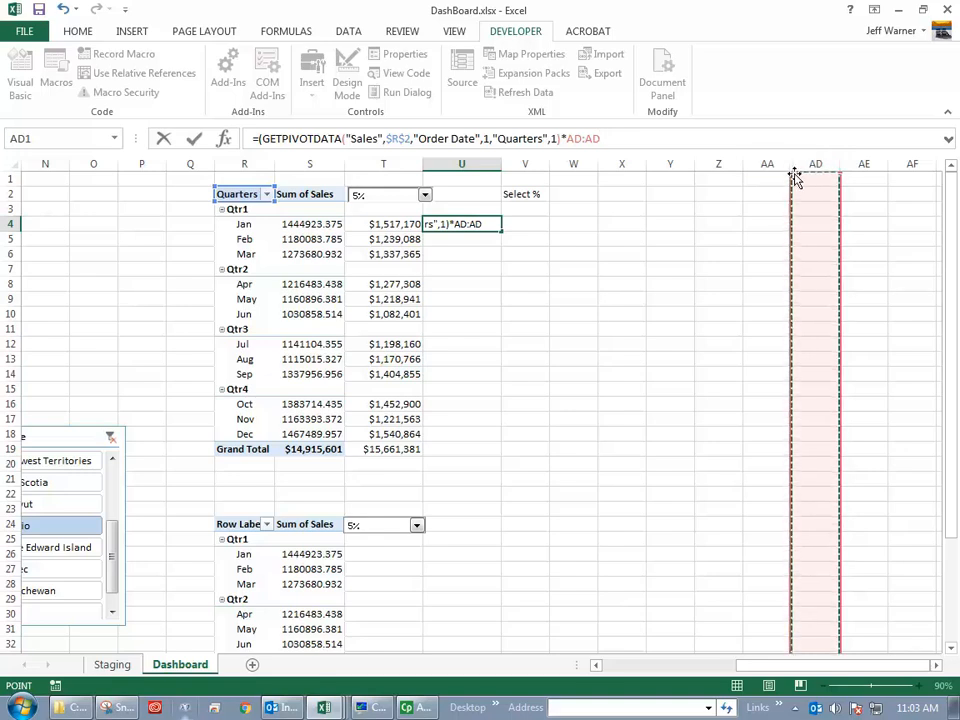
left_click_drag(789, 163, 802, 168)
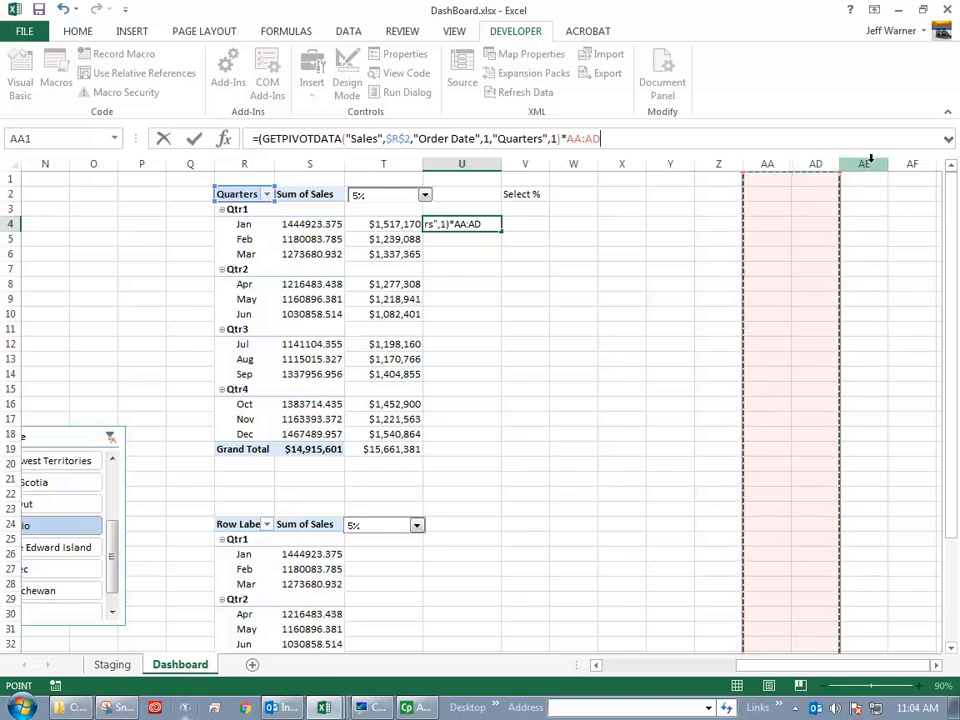
left_click(796, 163)
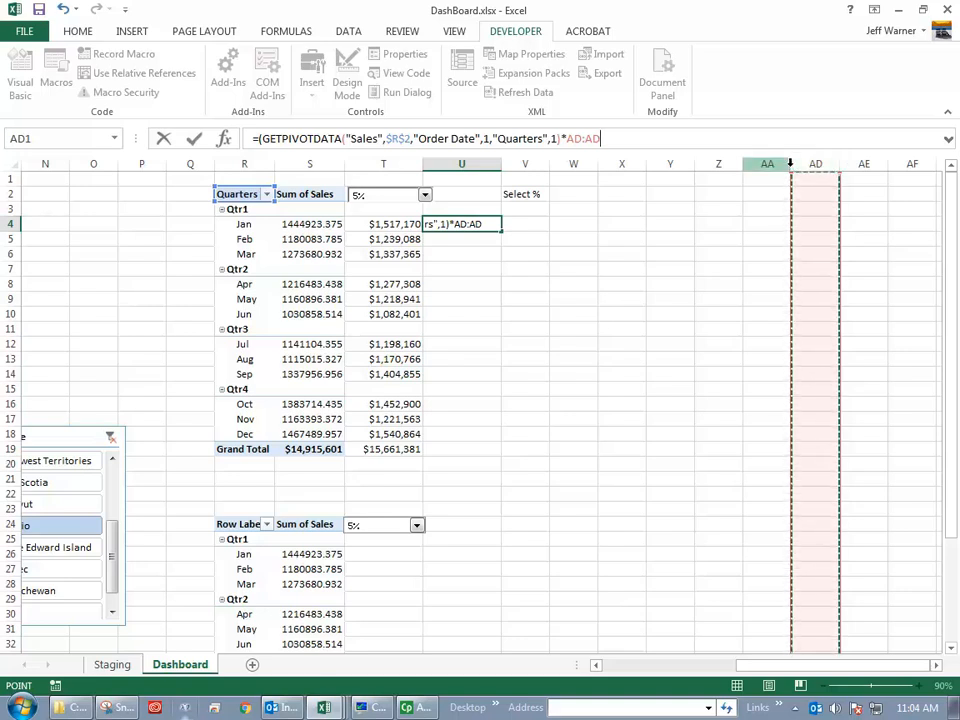
left_click(765, 208)
left_click(603, 138)
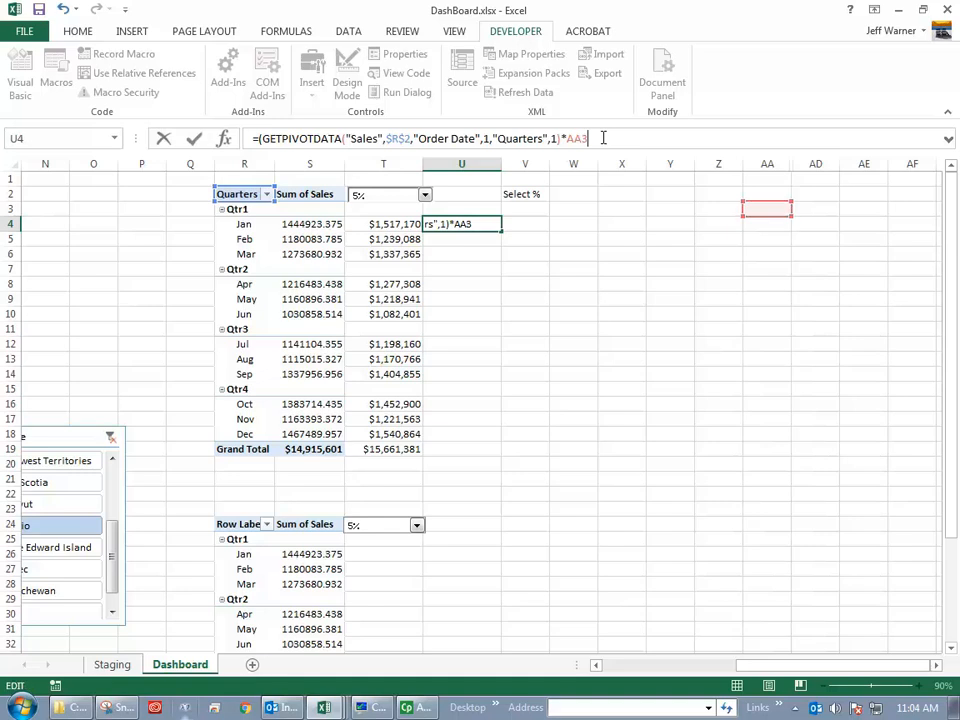
key("BackSpace")
key("BackSpace")
key("BackSpace")
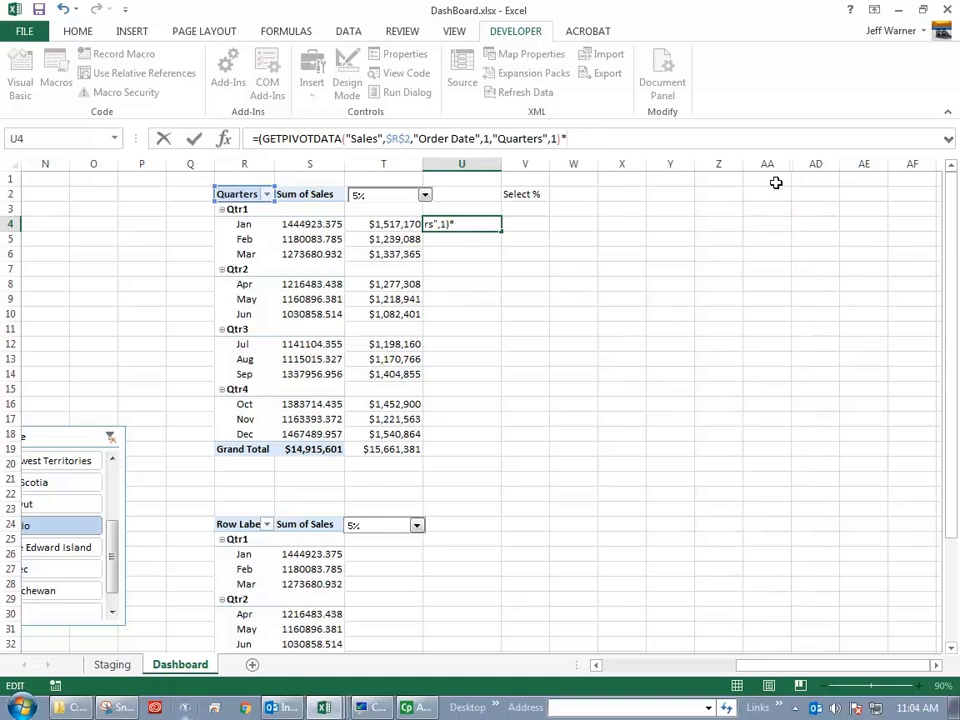
left_click_drag(559, 138, 213, 124)
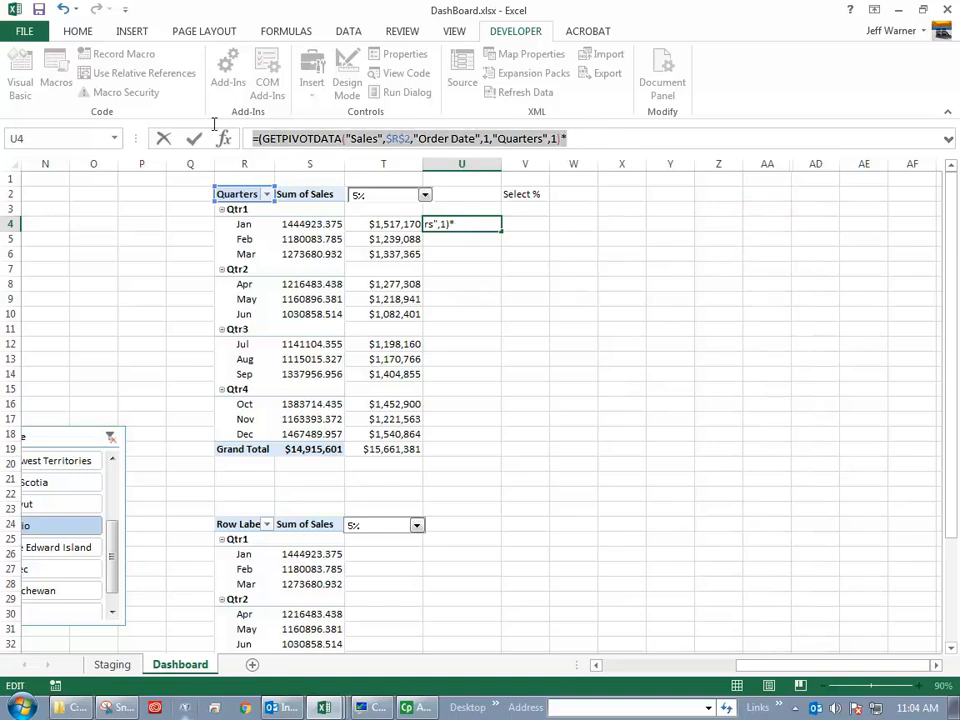
key("Delete")
Step: Unhide columns AB and AC and select the INDEX result in AB4
left_click_drag(788, 163, 800, 168)
right_click(802, 172)
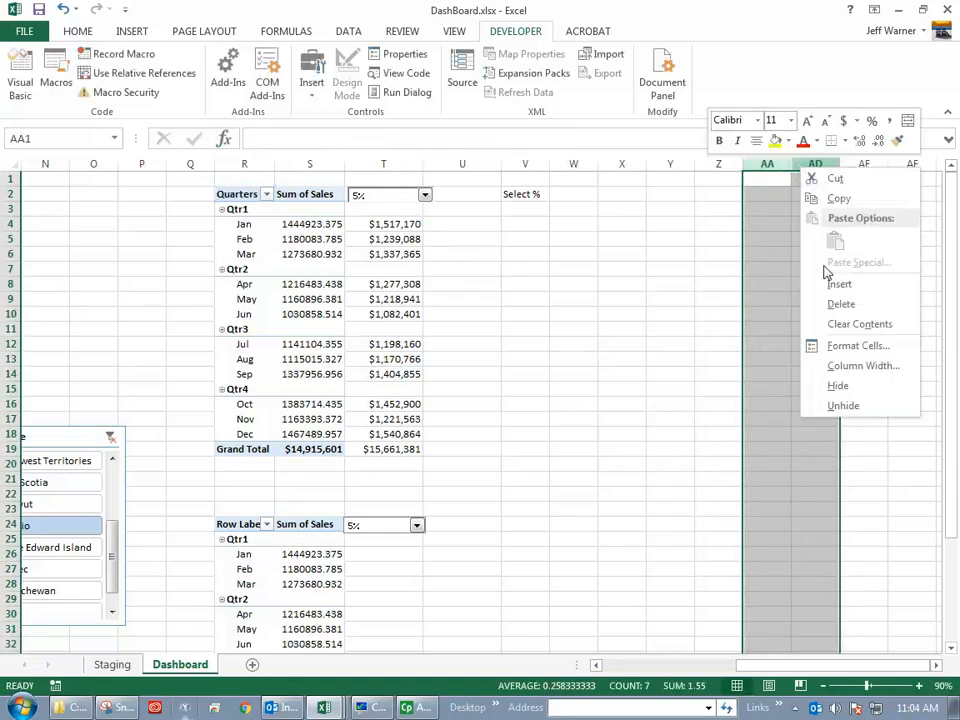
left_click(841, 405)
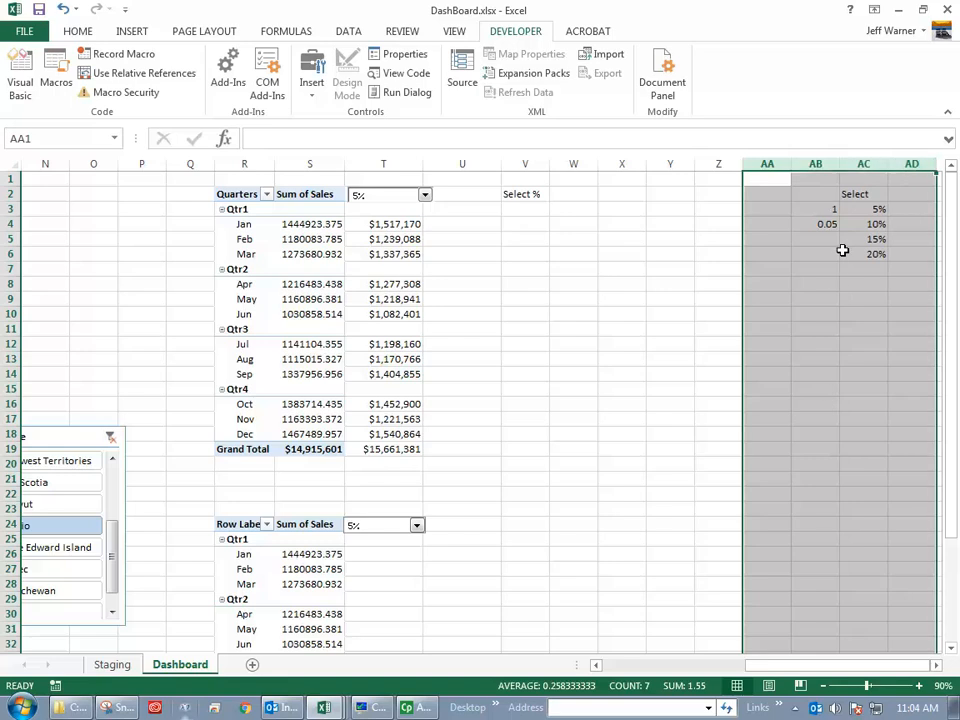
left_click(829, 225)
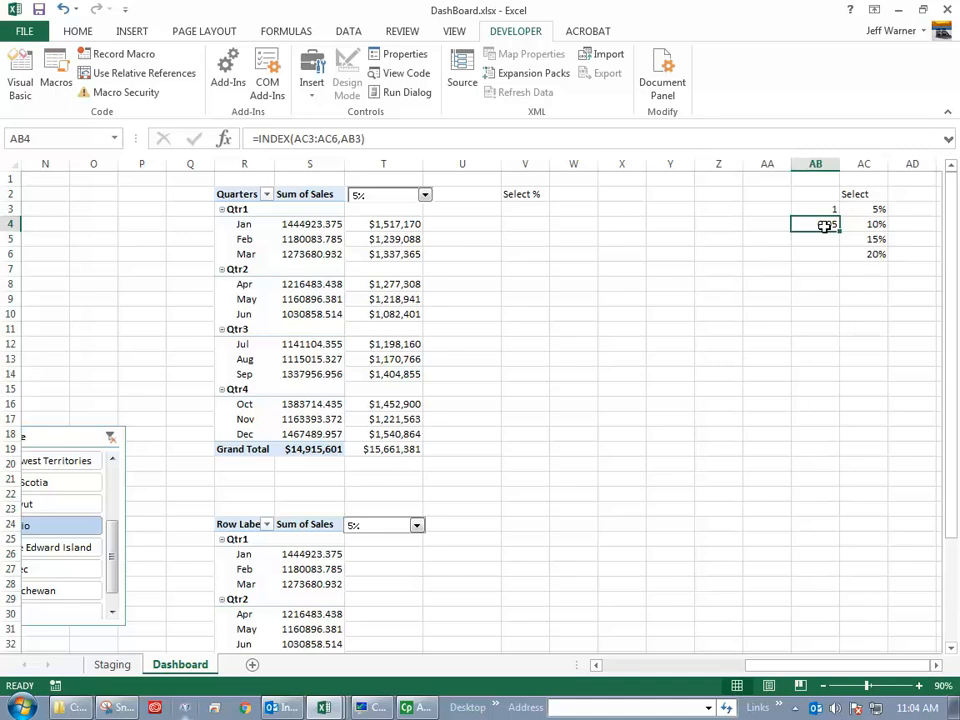
Step: Enter a formula in U4 that multiplies January's Sum of Sales (S4) by AB4 in parentheses, plus January's Sum of Sales
left_click(474, 223)
left_click(297, 146)
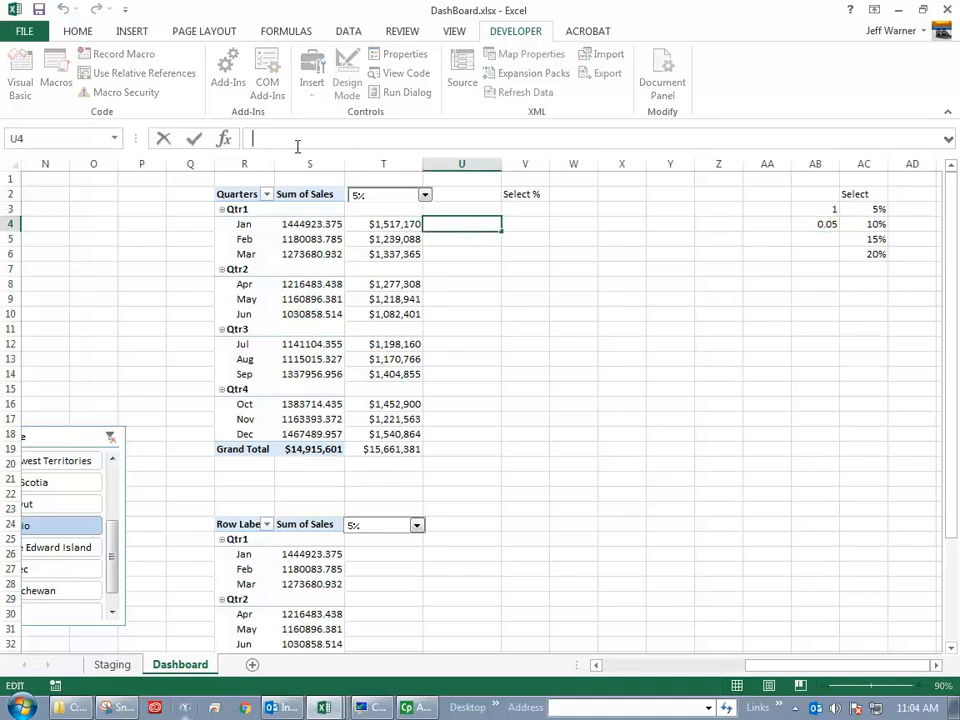
type("+")
key("BackSpace")
type("=(")
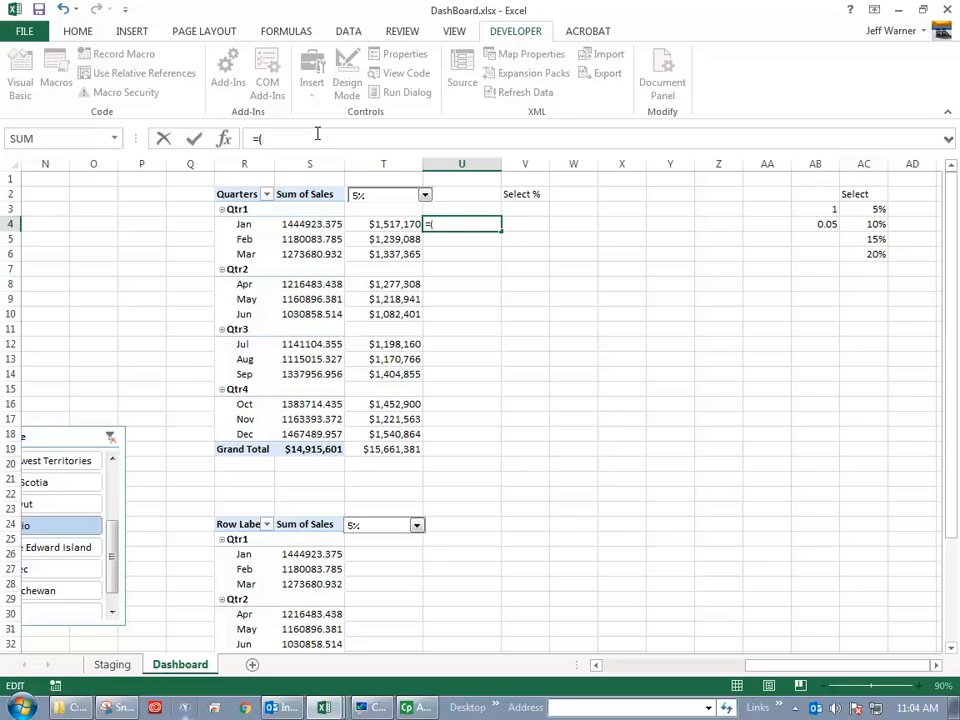
left_click(300, 228)
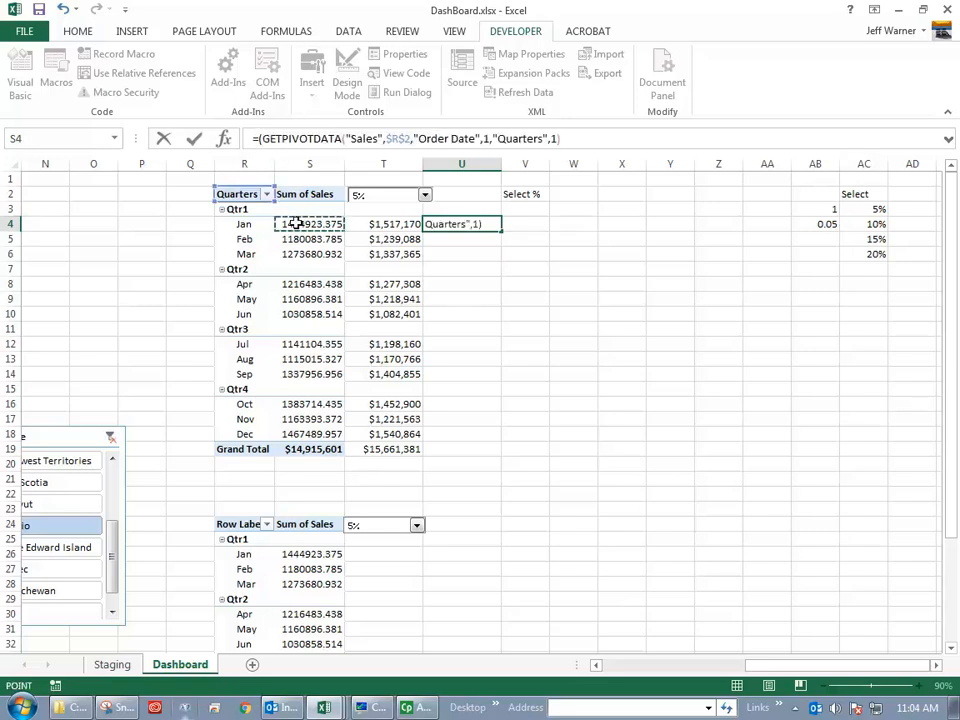
type("*")
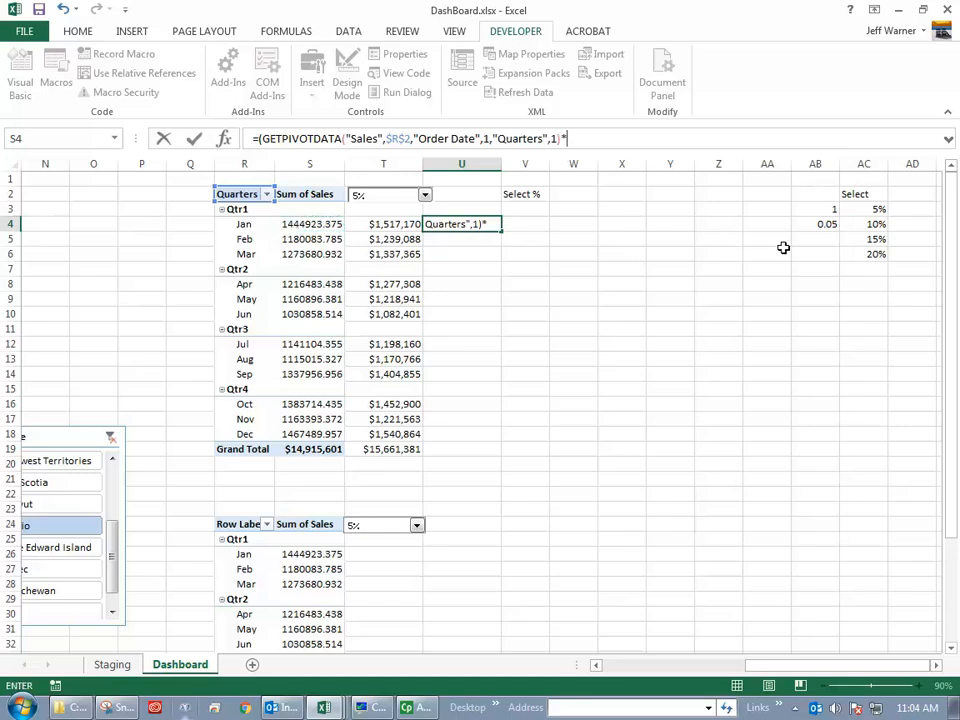
left_click(823, 224)
type(")+")
left_click(305, 224)
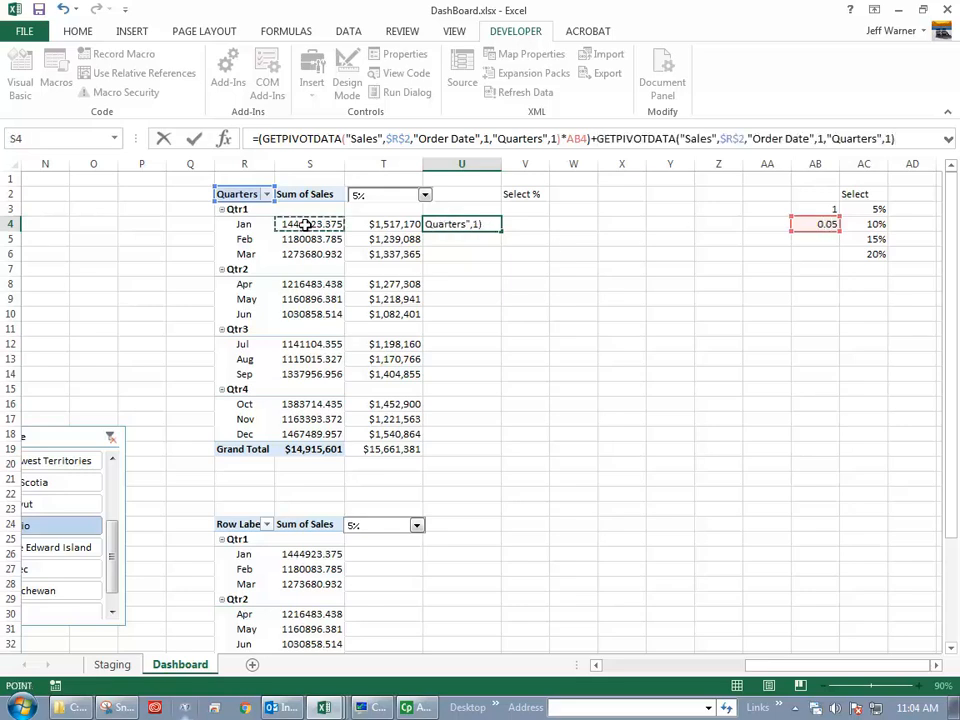
key("Return")
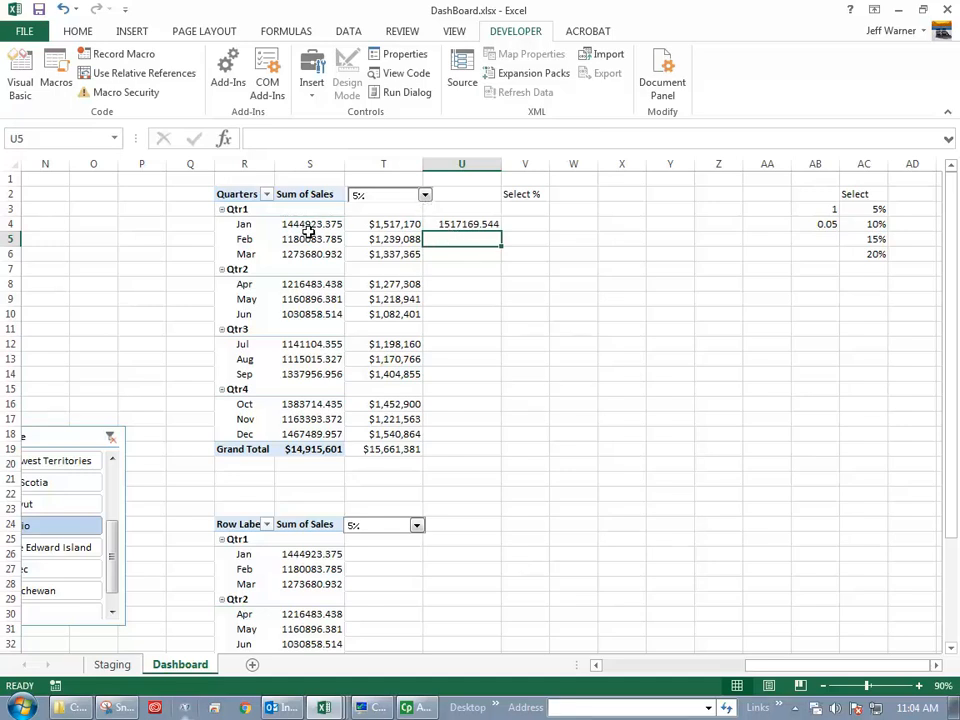
Step: Test the U4 projection by selecting 10%, 15% and finally 20% in the combo box beside the upper pivot table
left_click(425, 194)
left_click(420, 216)
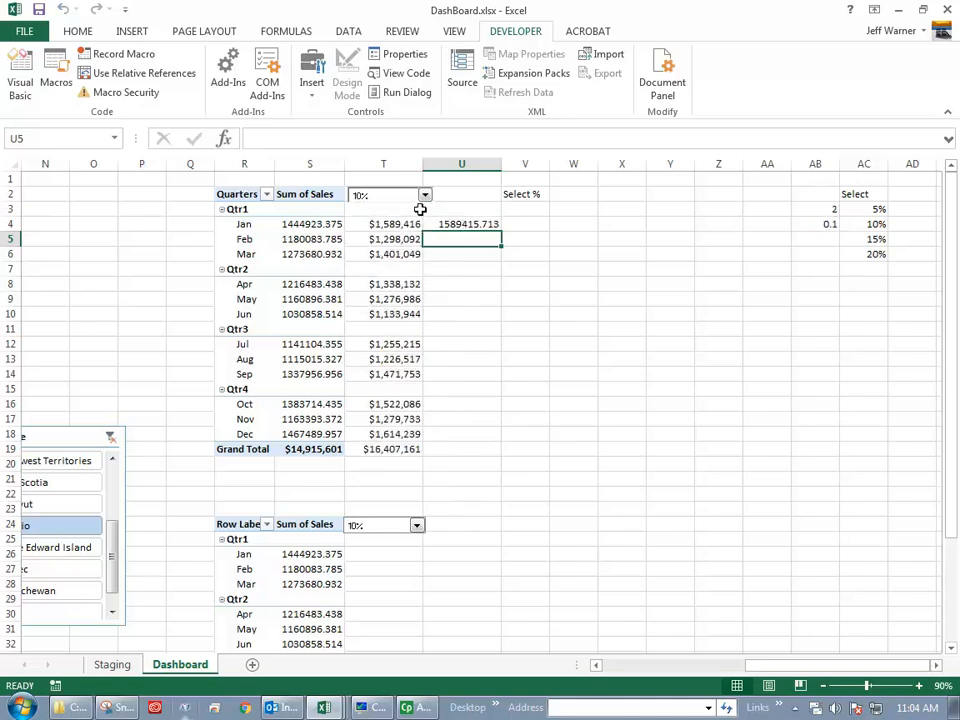
left_click(425, 194)
left_click(420, 227)
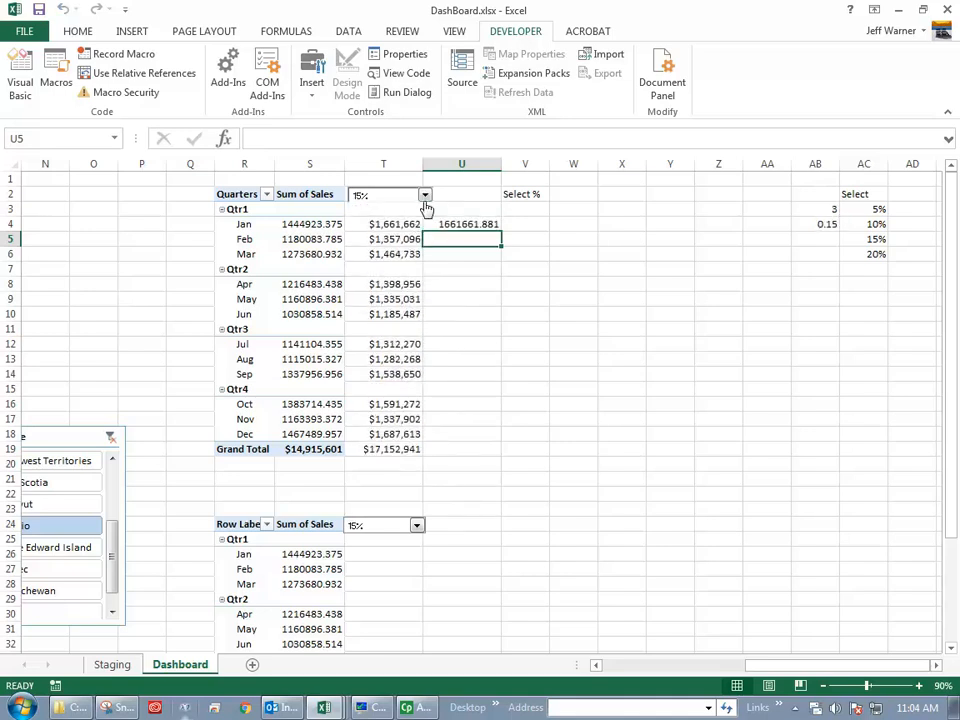
left_click(425, 196)
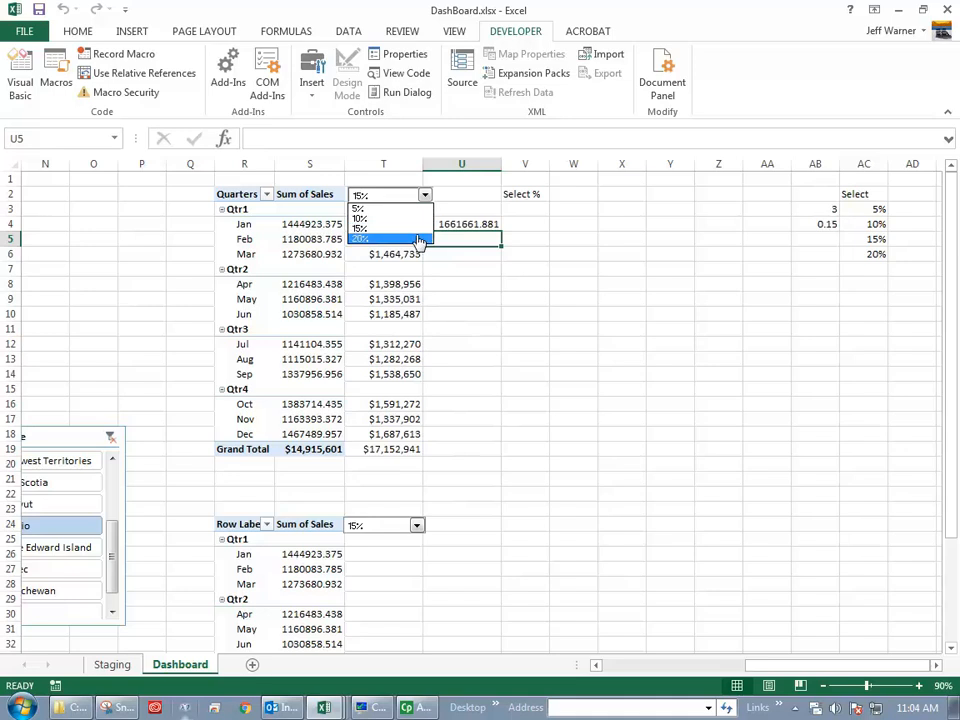
left_click(420, 239)
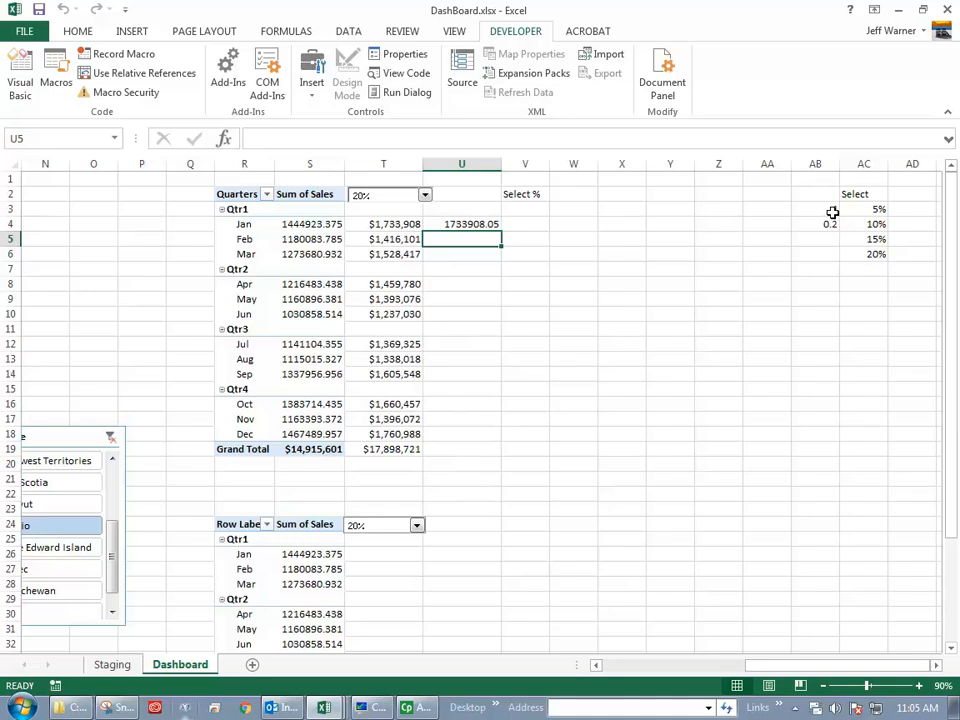
Step: Clear the contents of the combo-box helper range AB2:AC7 on the Dashboard sheet
left_click_drag(818, 191, 867, 262)
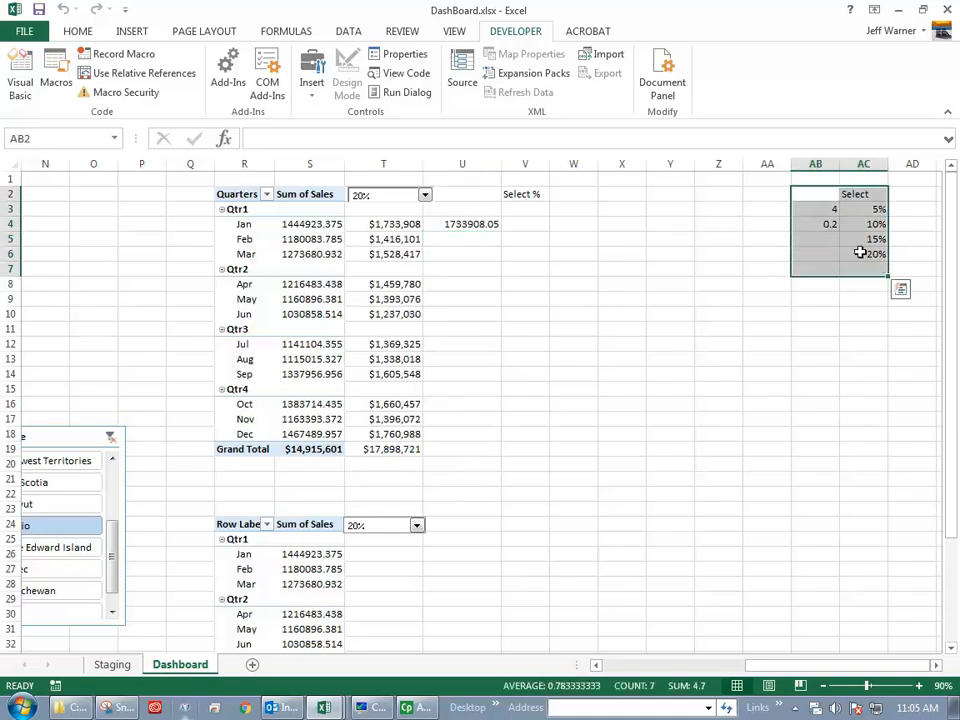
right_click(851, 243)
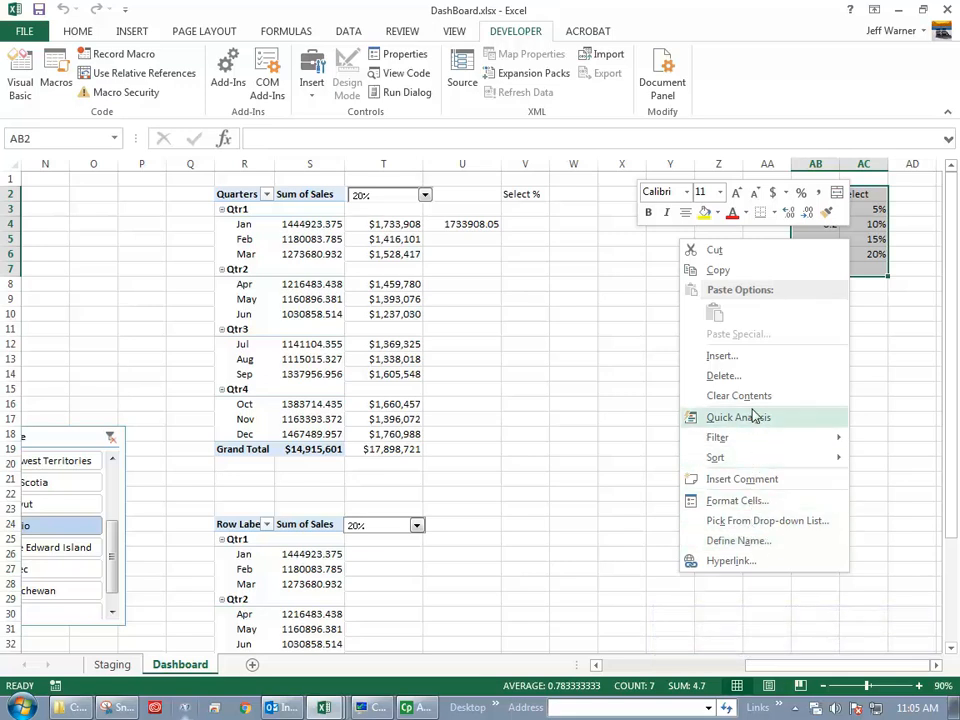
left_click(893, 331)
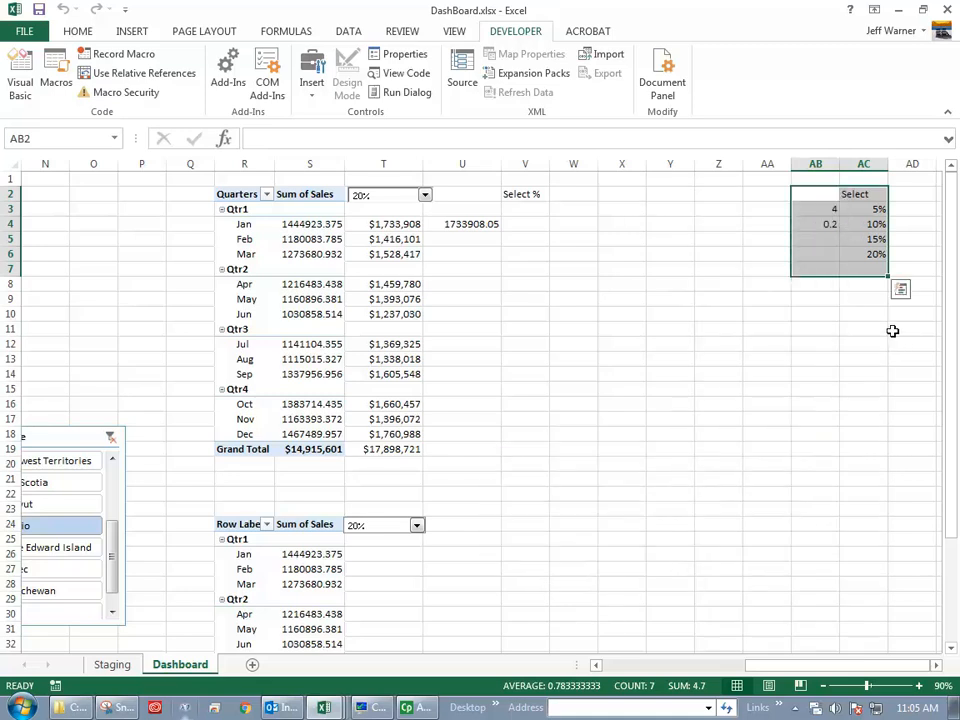
right_click(848, 260)
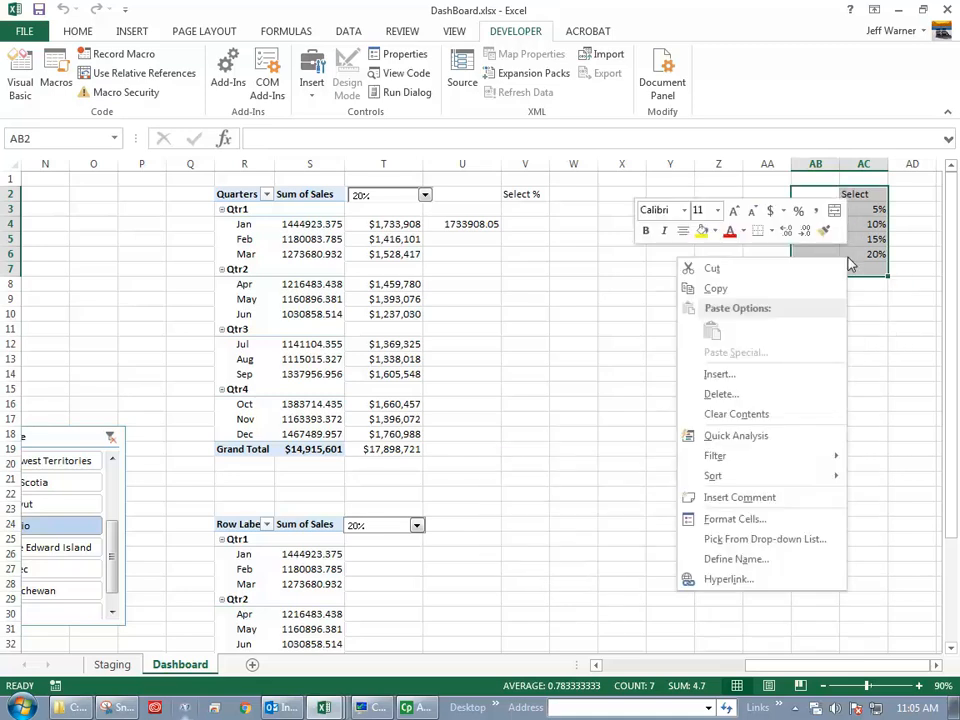
left_click(879, 363)
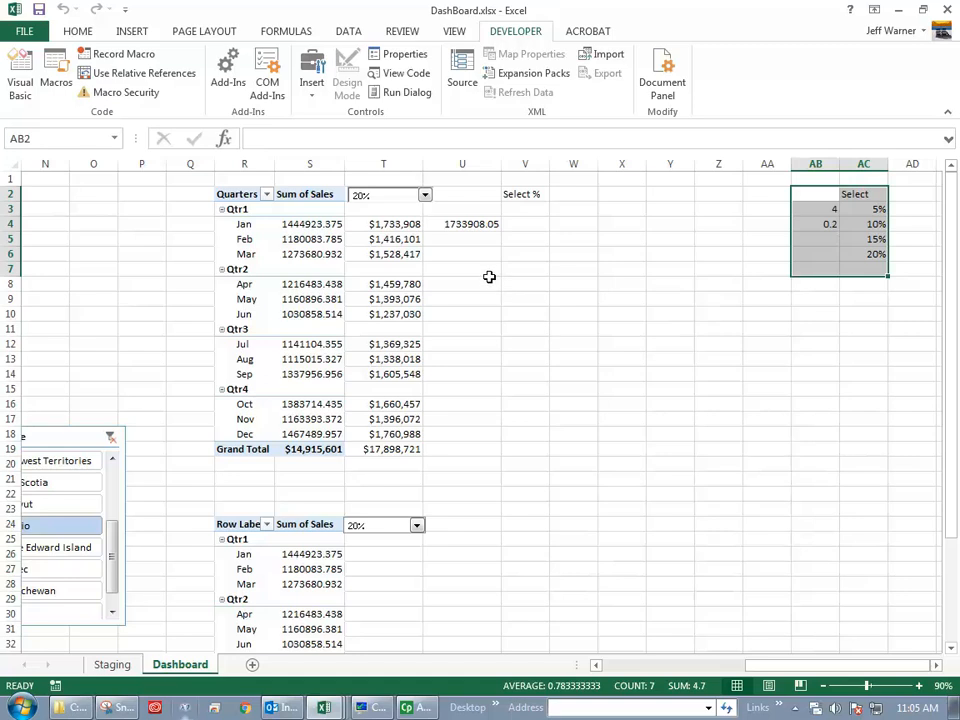
left_click_drag(752, 667, 696, 667)
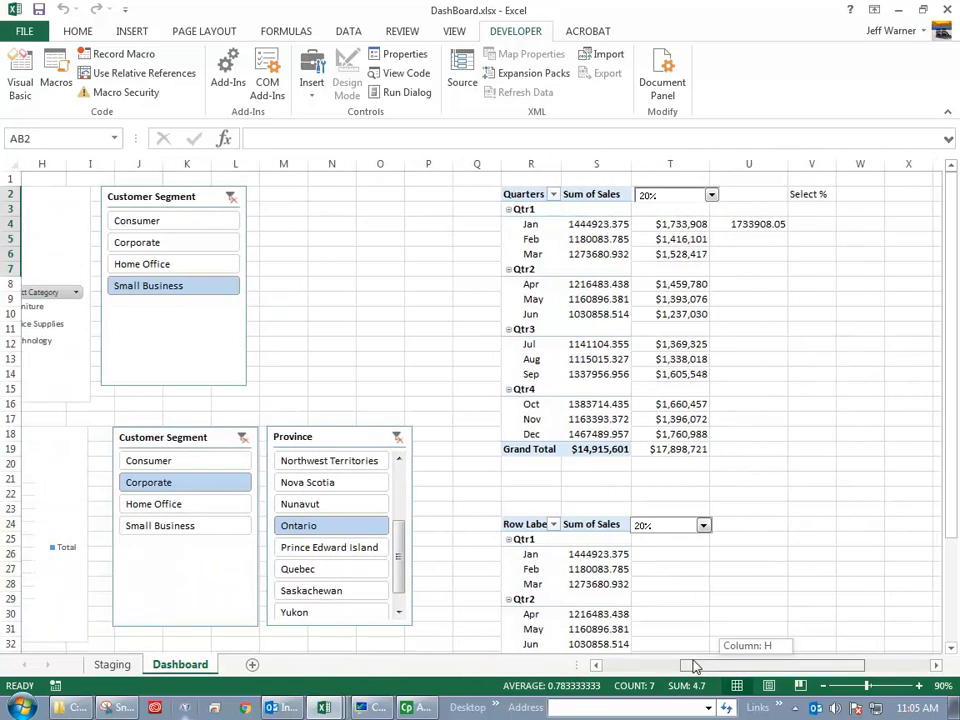
left_click_drag(690, 665, 640, 666)
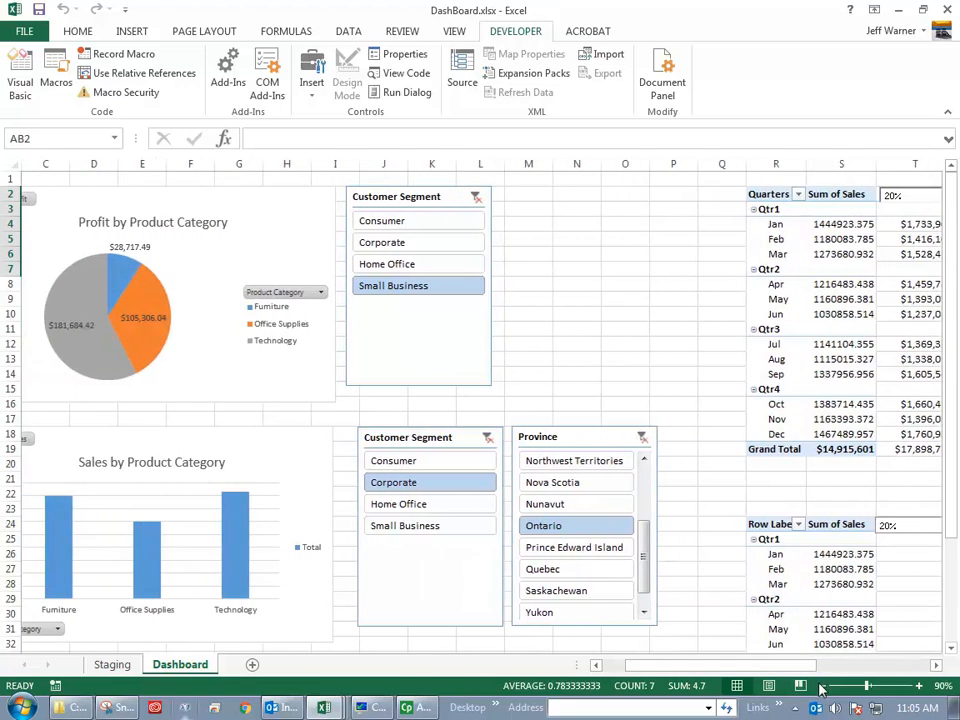
left_click(820, 688)
left_click(820, 688)
left_click(820, 688)
left_click(820, 688)
left_click(820, 688)
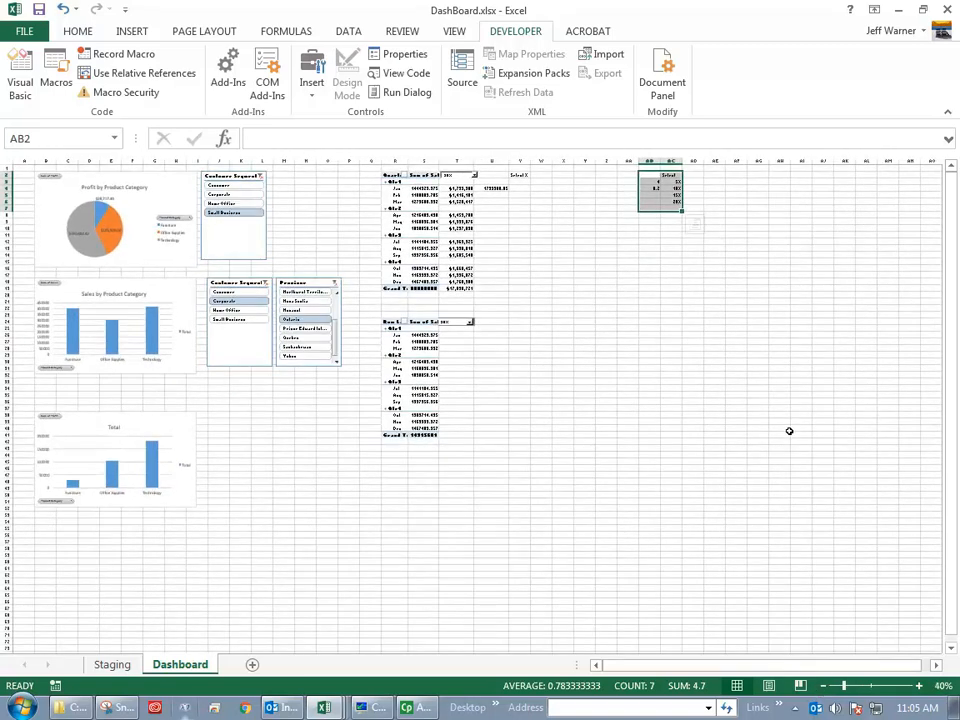
key("Delete")
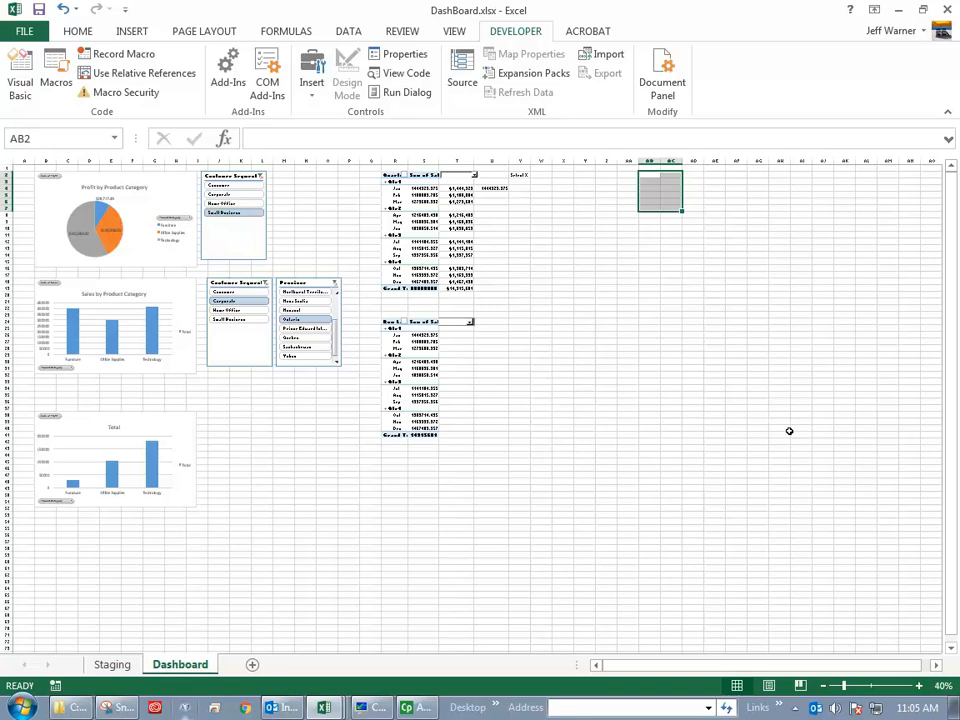
Step: Select the empty cell AH63, away from the charts and pivot tables, and bring up its cell commands
key("alt")
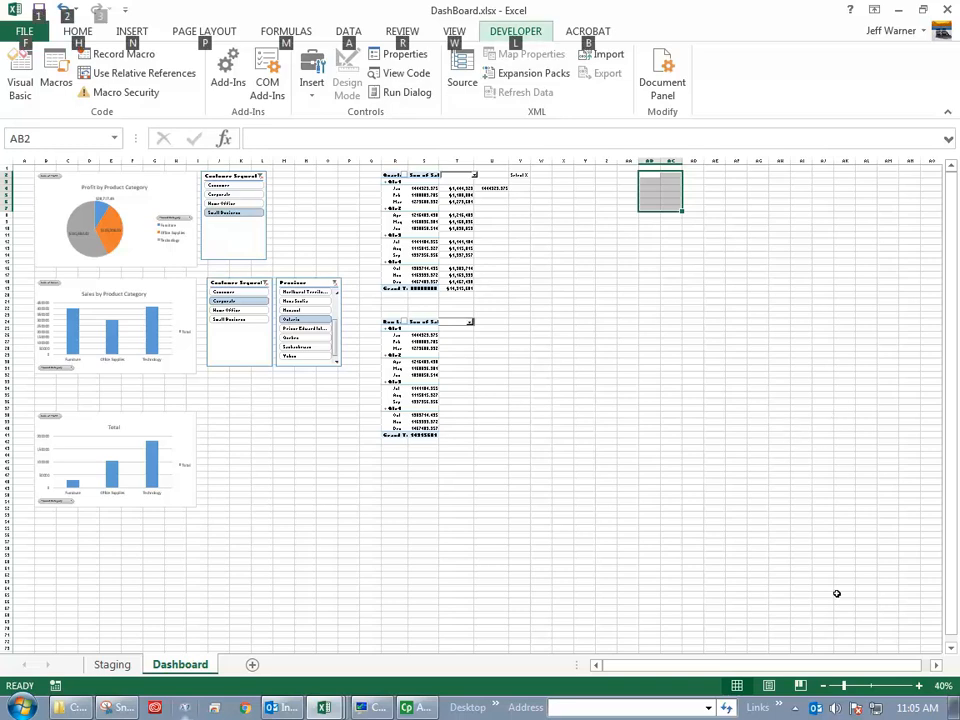
right_click(787, 582)
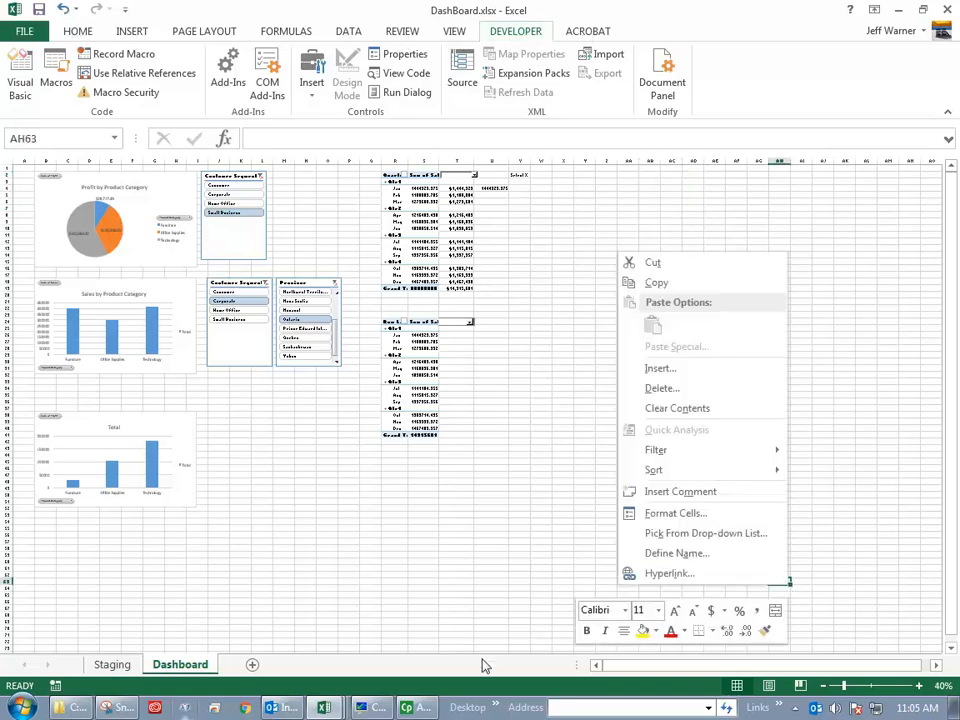